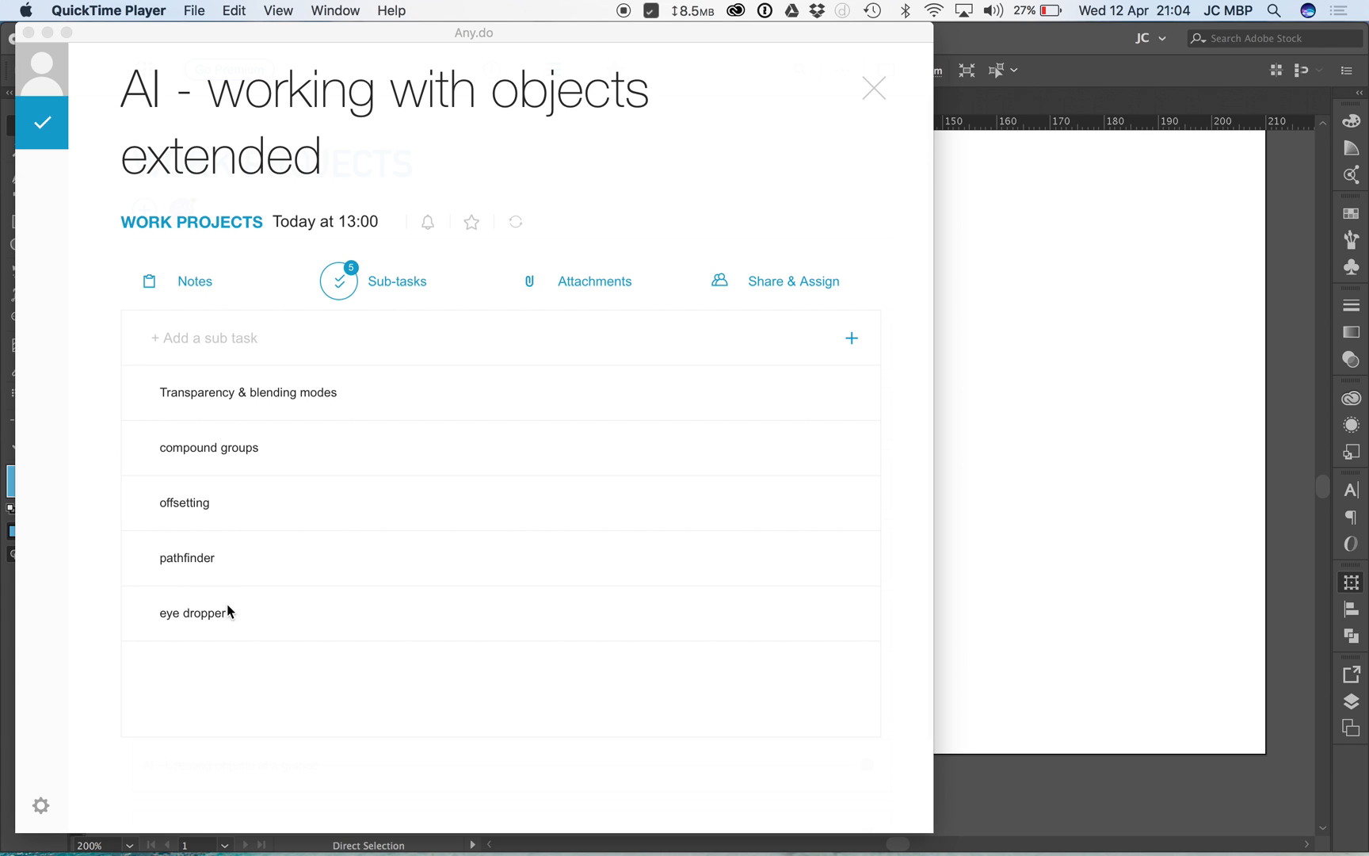
Switch to Illustrator and ungroup the five blades of the fan drawing, leaving nothing selected.
click(1111, 236)
click(866, 364)
click(643, 444)
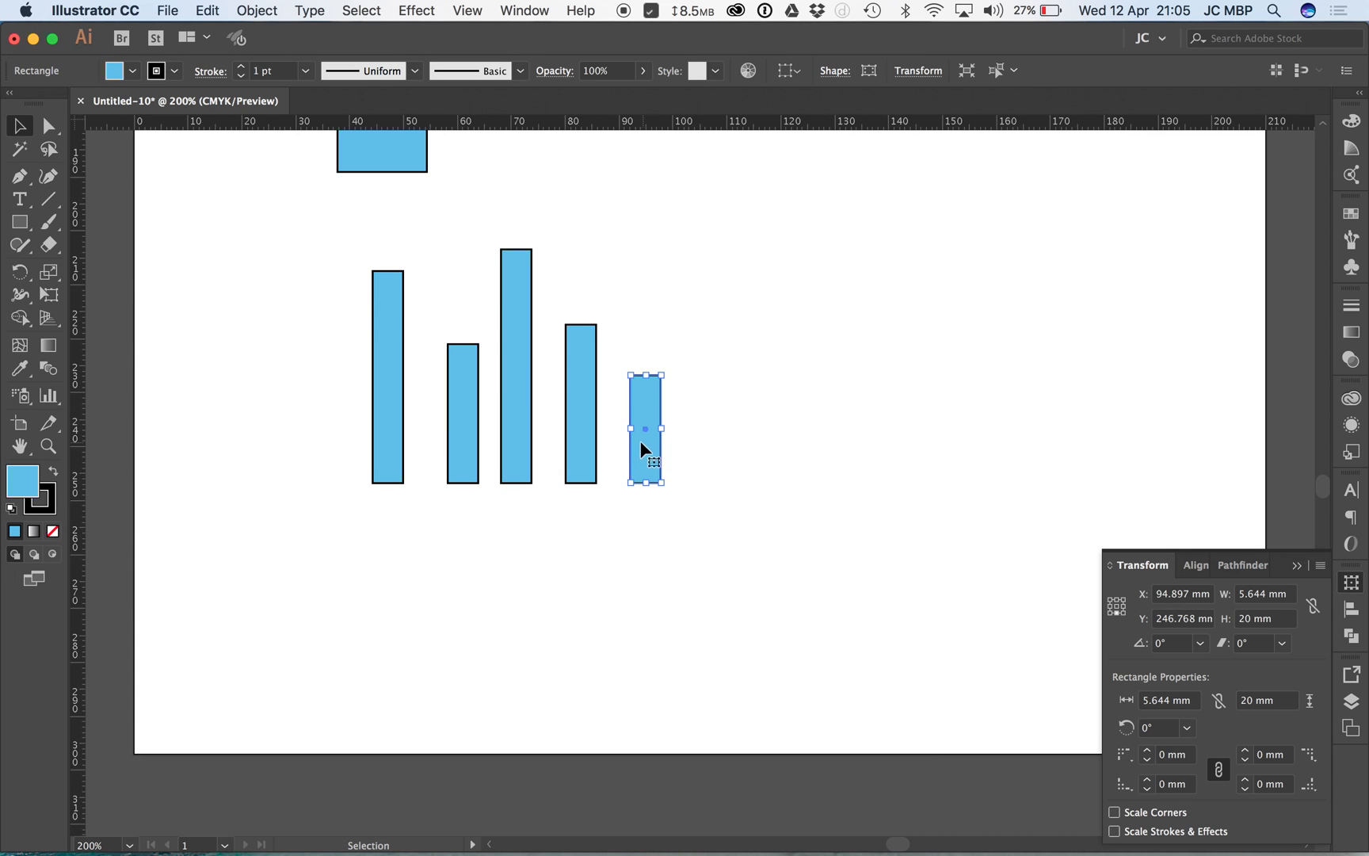
drag(664, 315, 615, 590)
alt+super+click(634, 442)
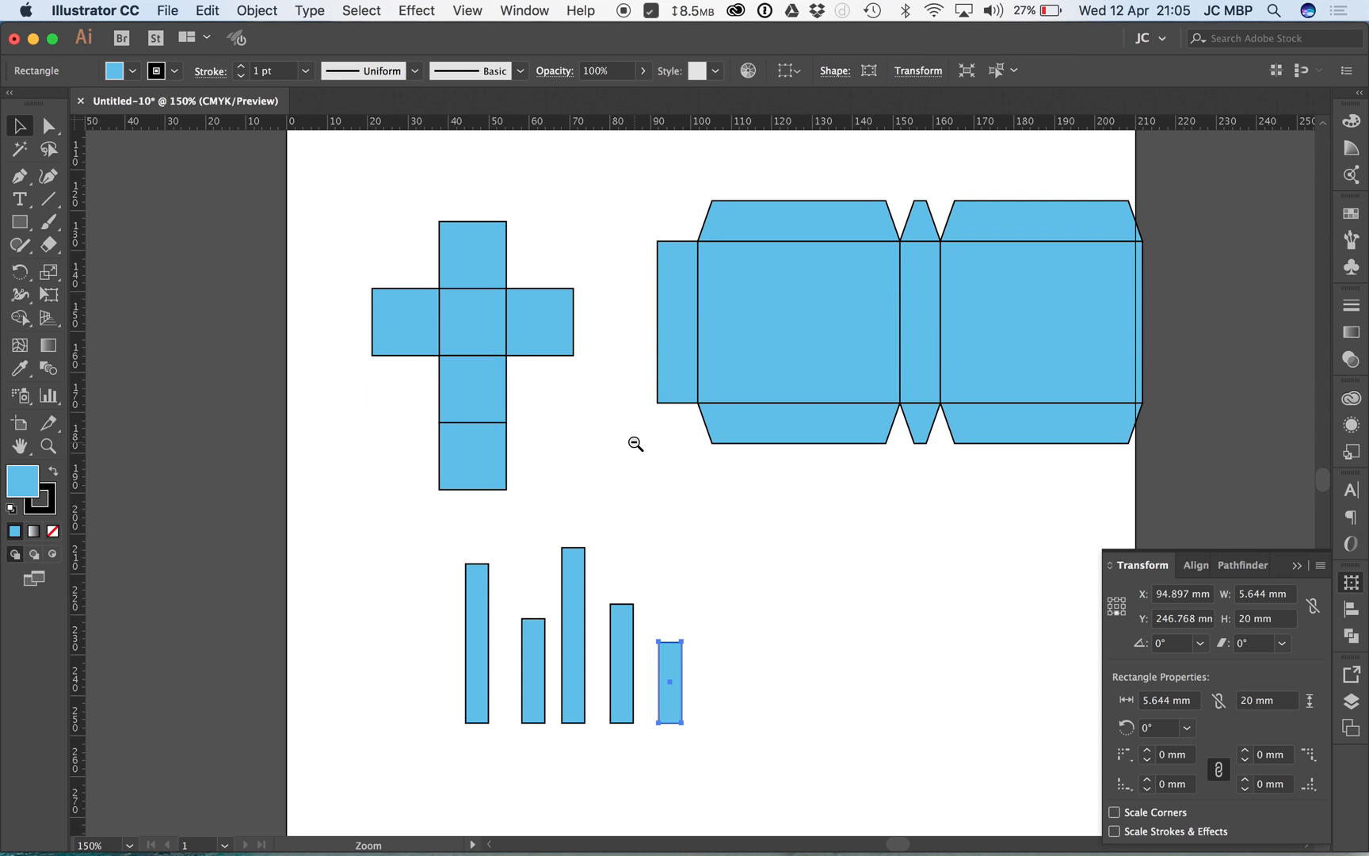
alt+super+click(635, 443)
drag(678, 287, 662, 437)
drag(490, 201, 723, 418)
click(787, 532)
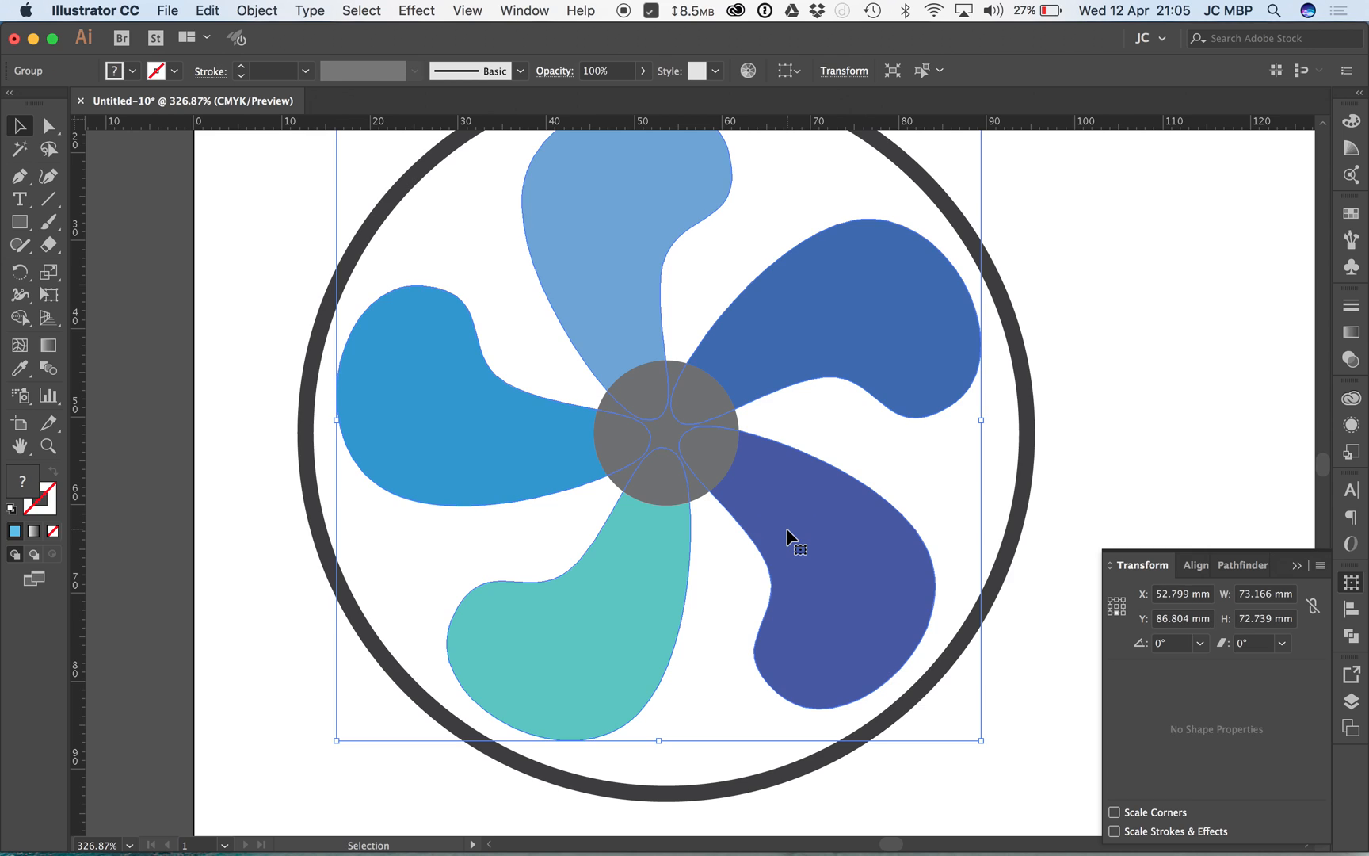
click(876, 427)
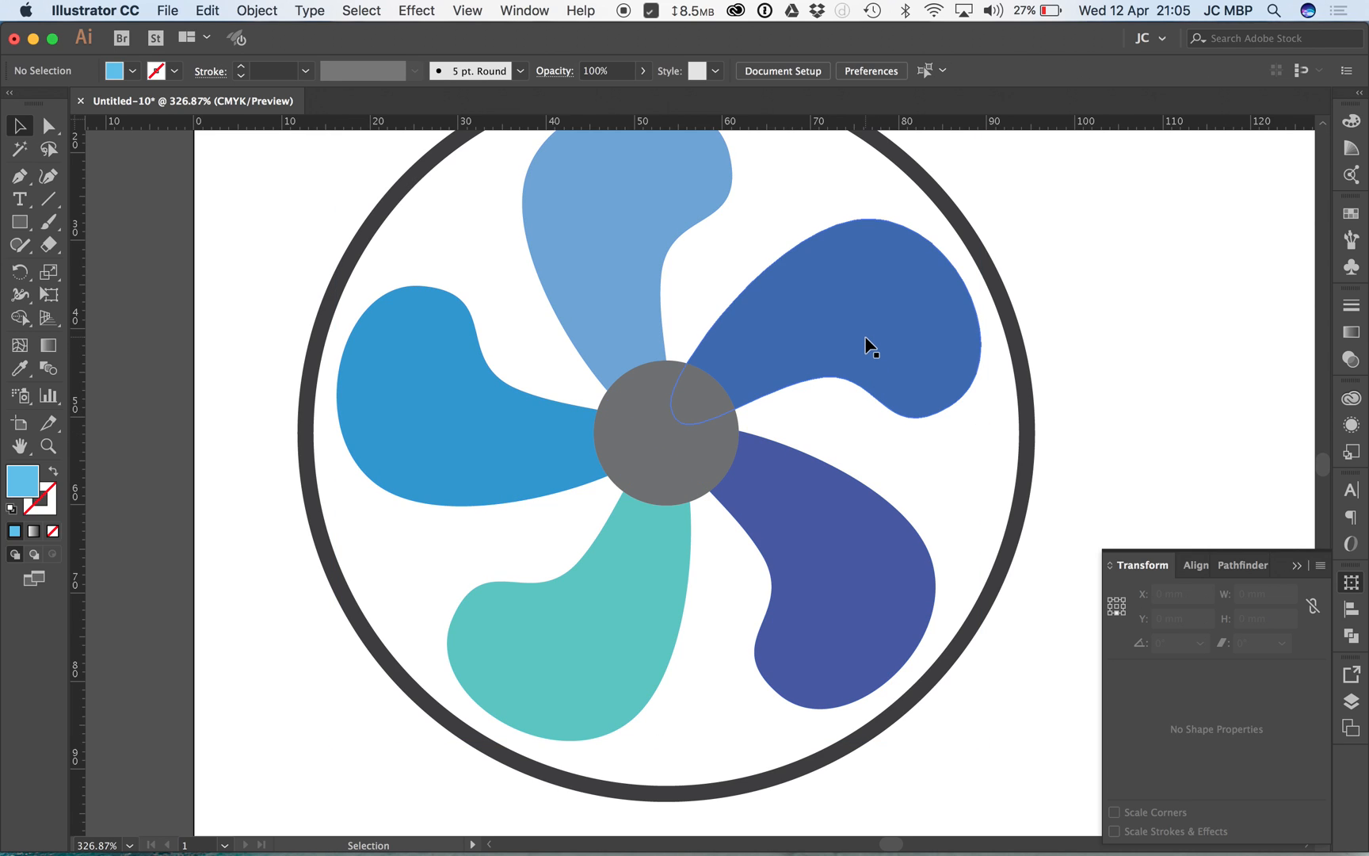
Copy the teal blade's fill to the other four fan blades with the Eyedropper tool.
click(610, 634)
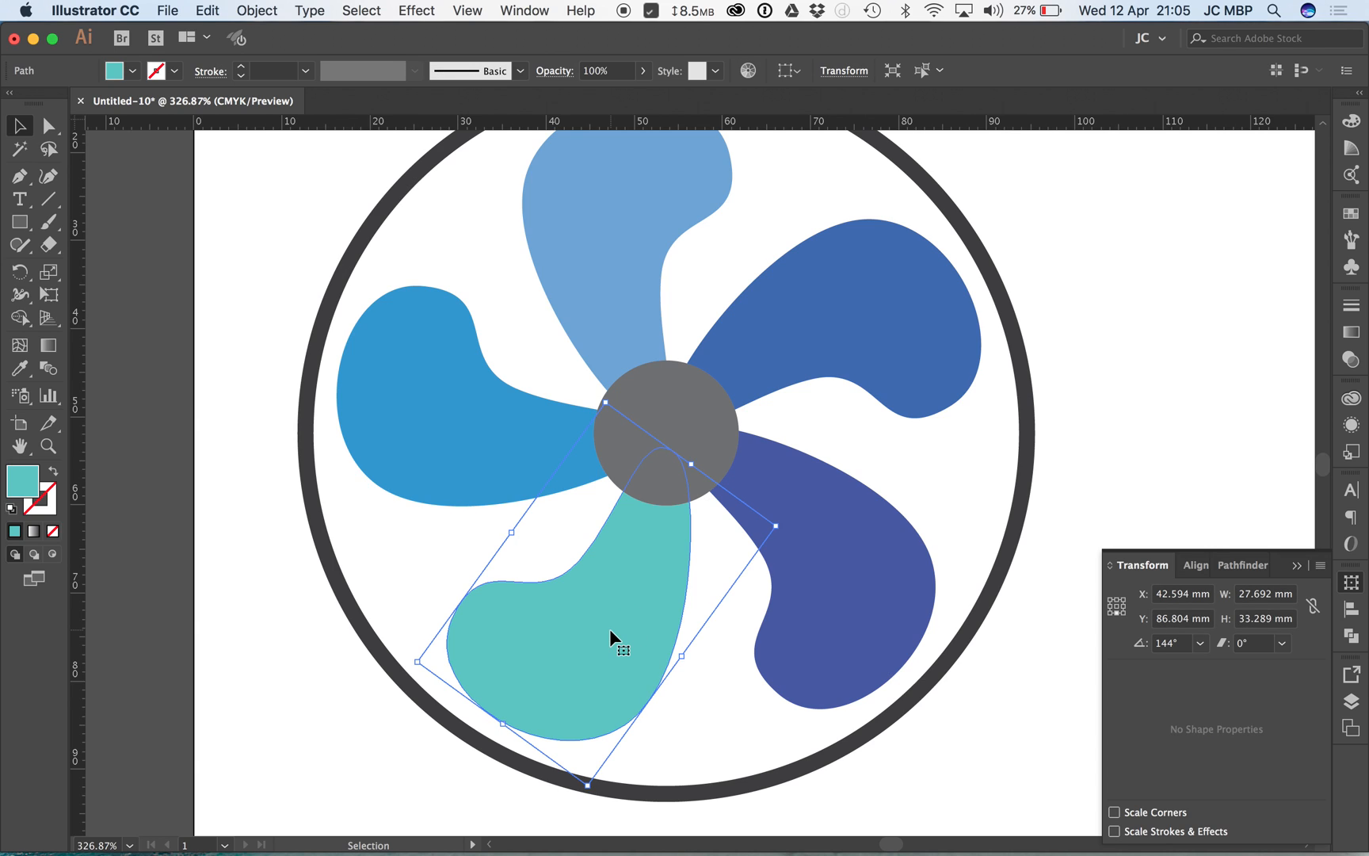
click(630, 179)
shift+click(470, 353)
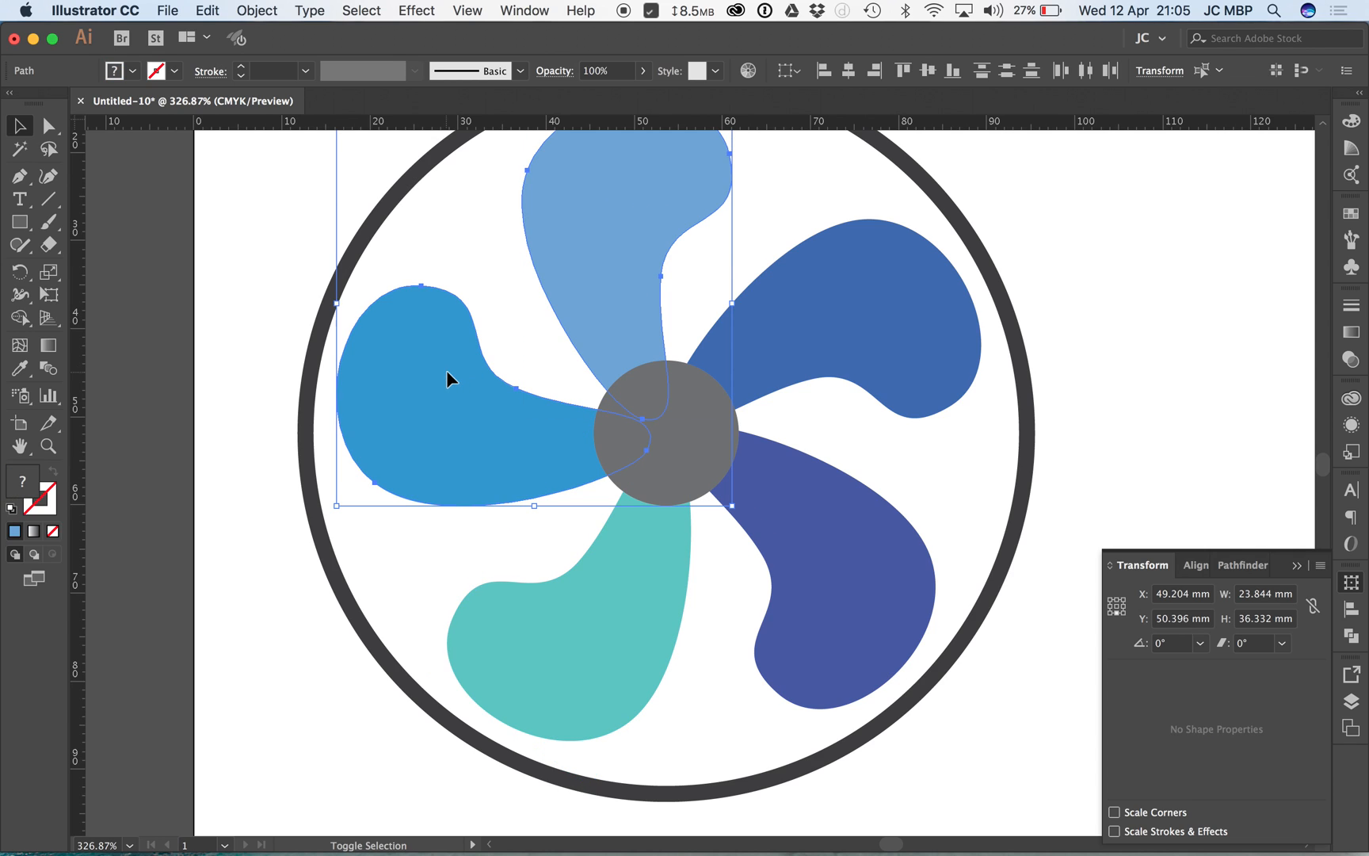
shift+click(894, 285)
shift+click(834, 496)
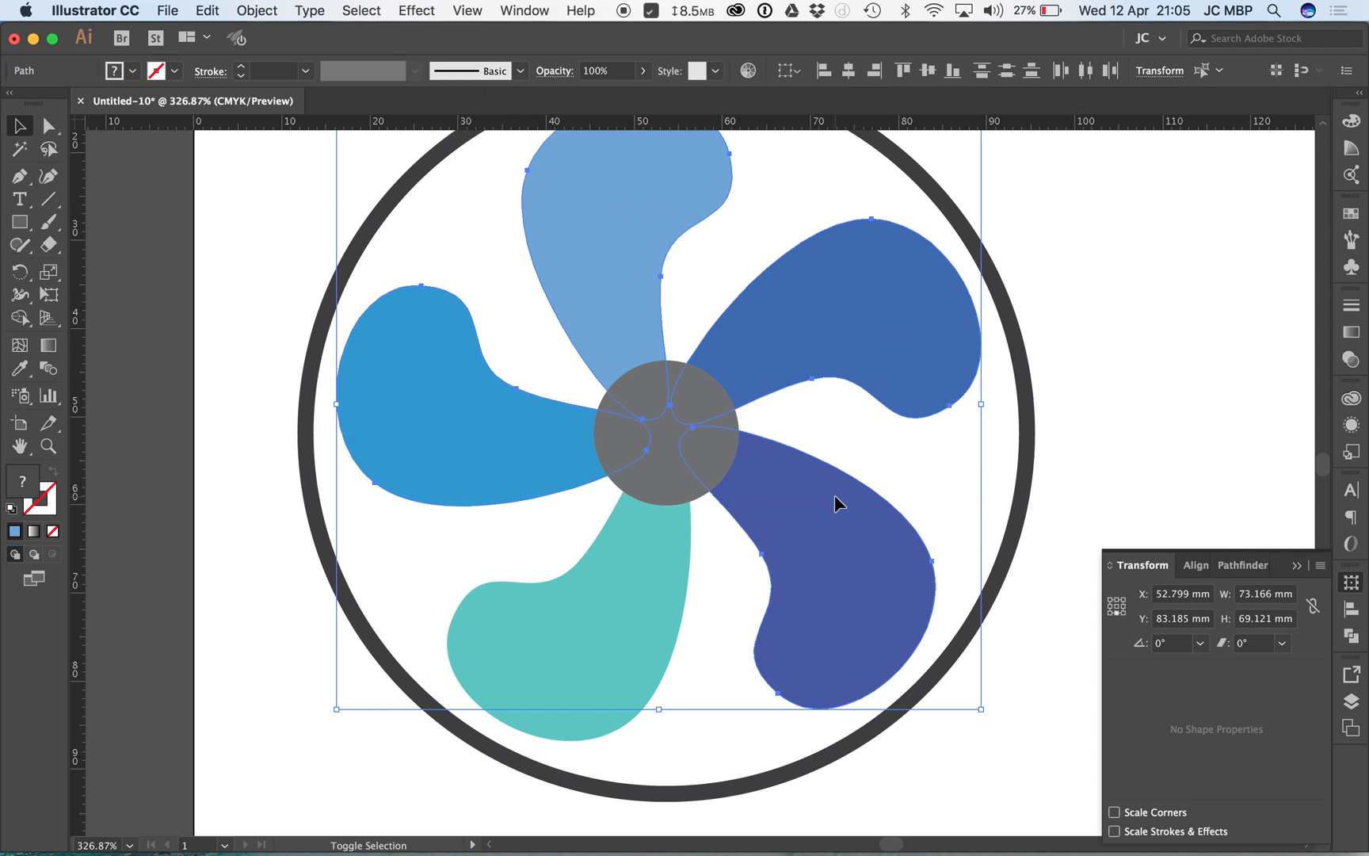
click(21, 371)
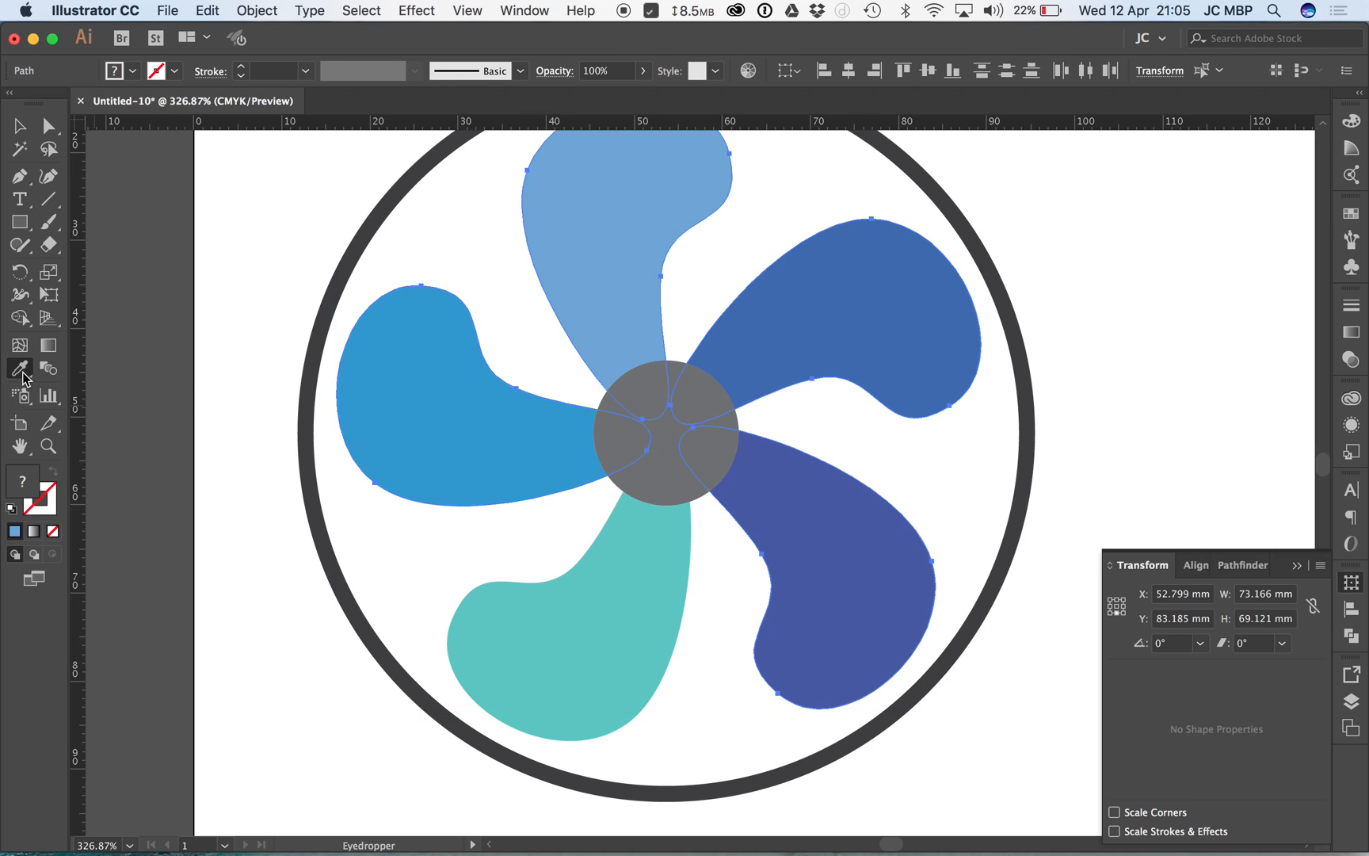
click(600, 636)
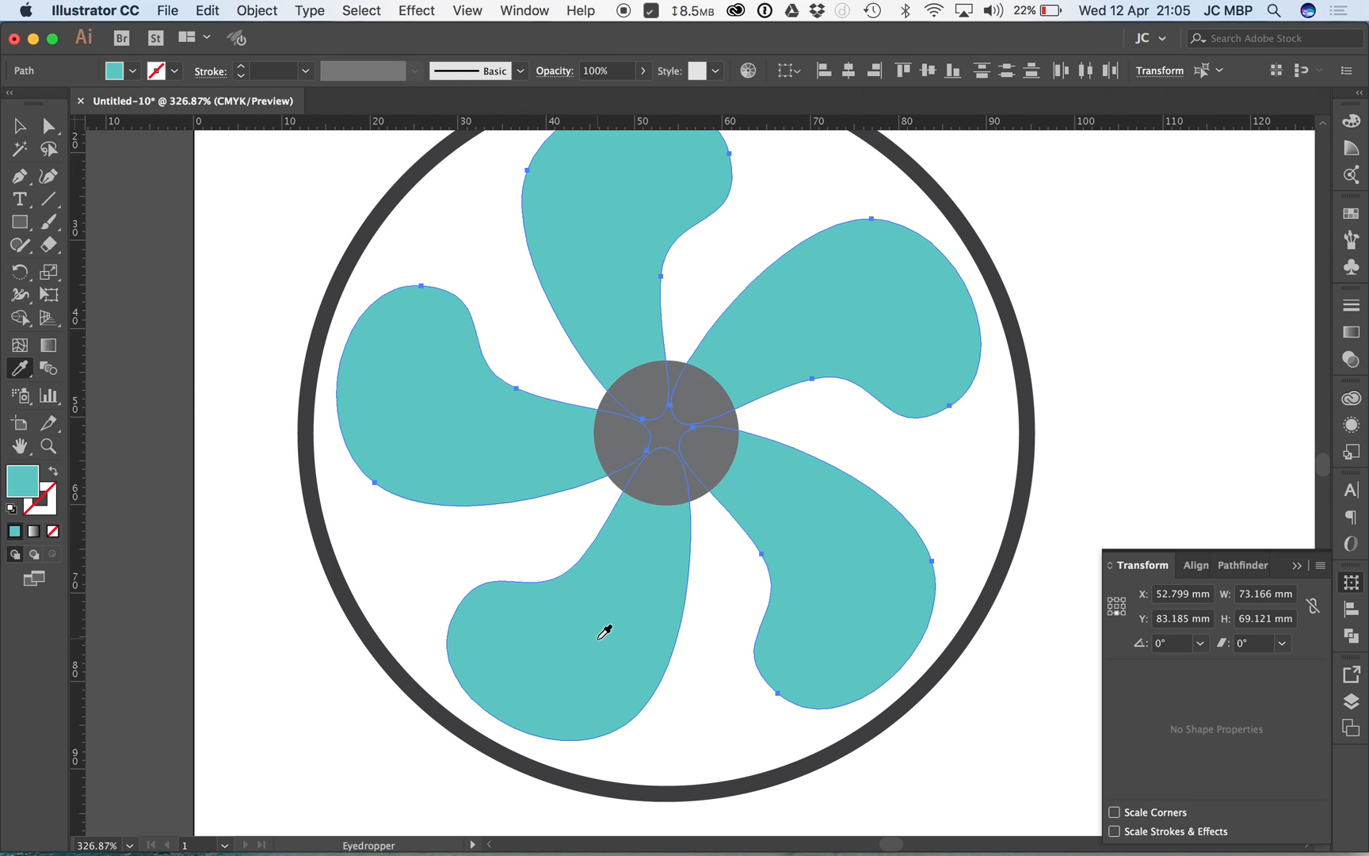
key(v)
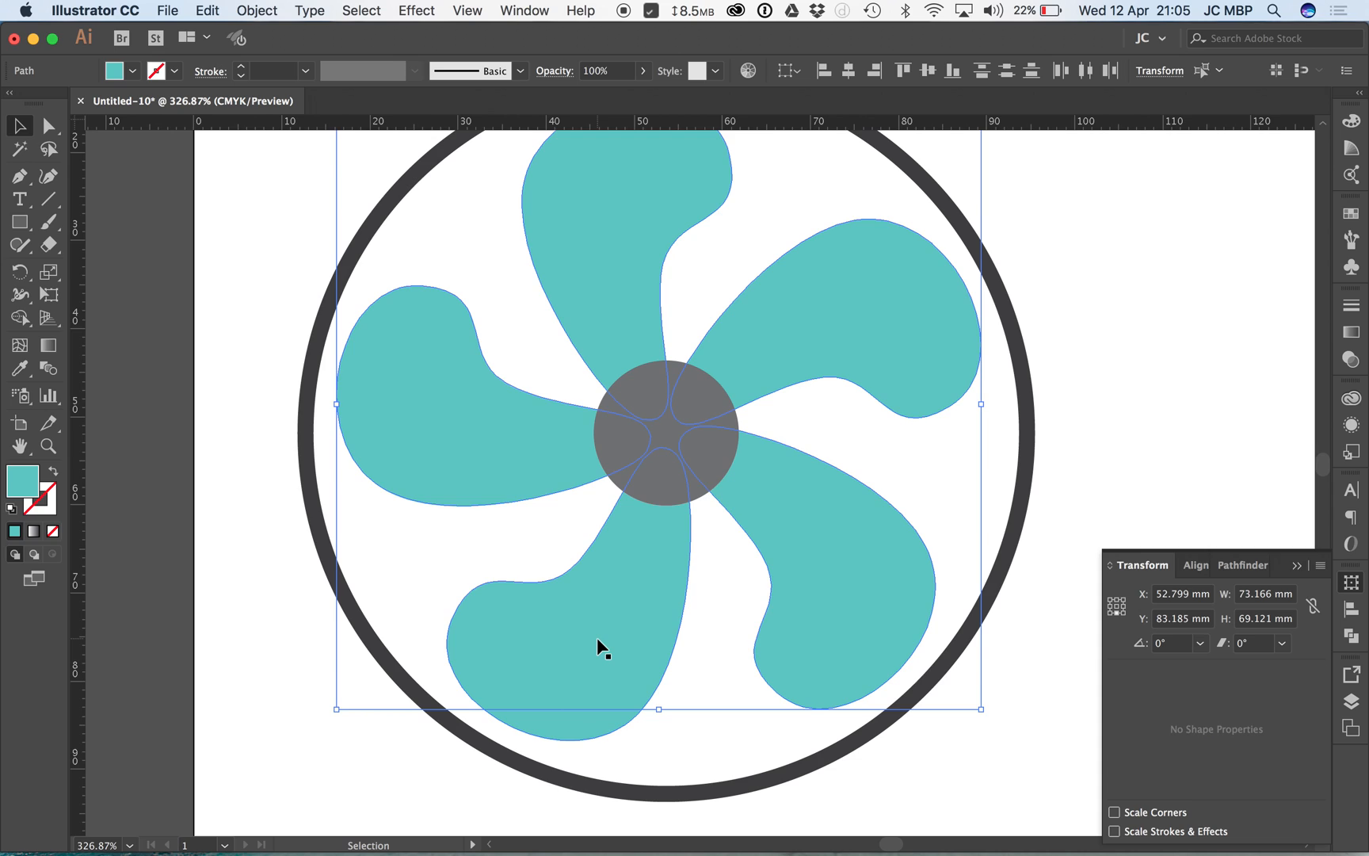
Try applying the outer ring's dark stroke style to the four selected blades with the Eyedropper, and undo it.
key(i)
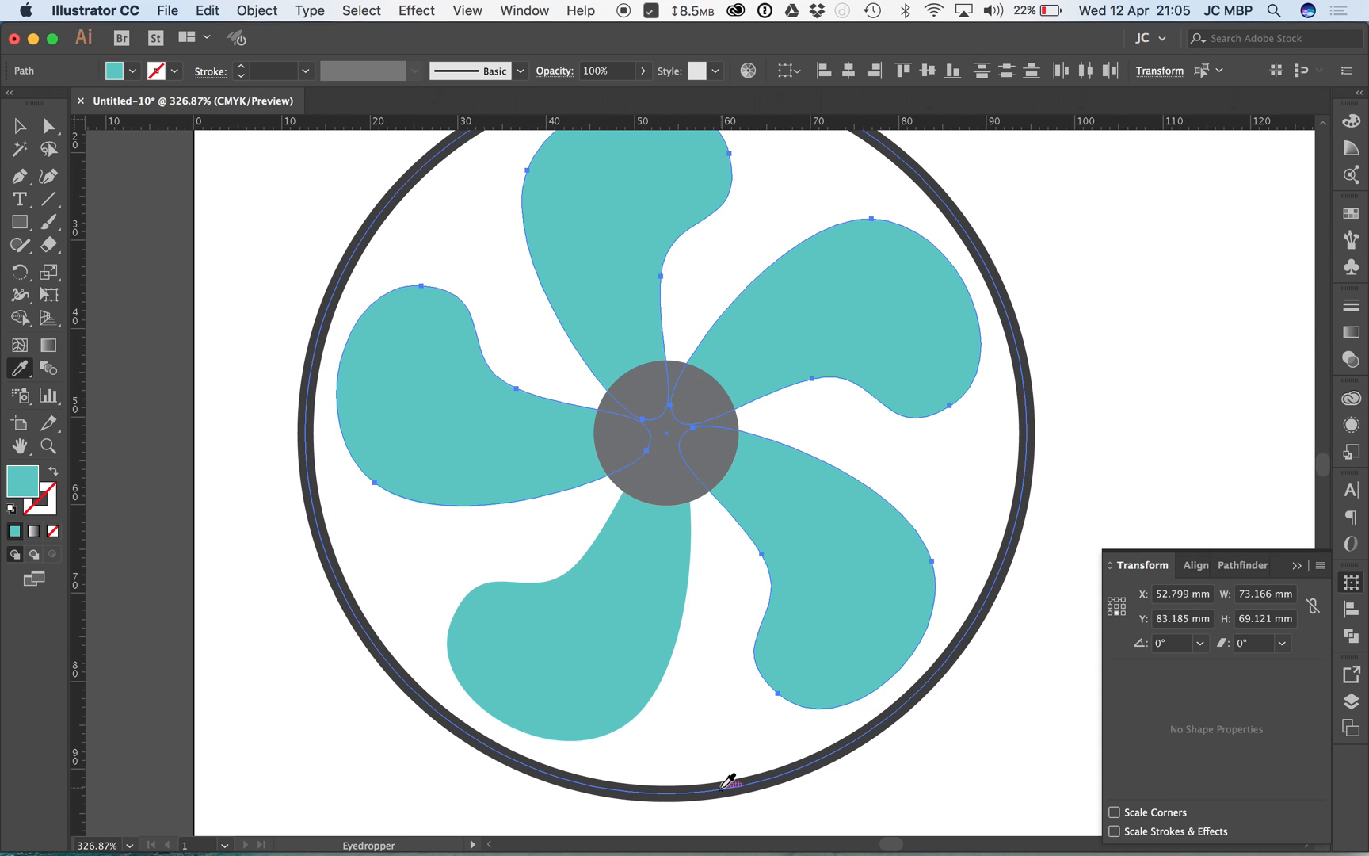
key(super+minus)
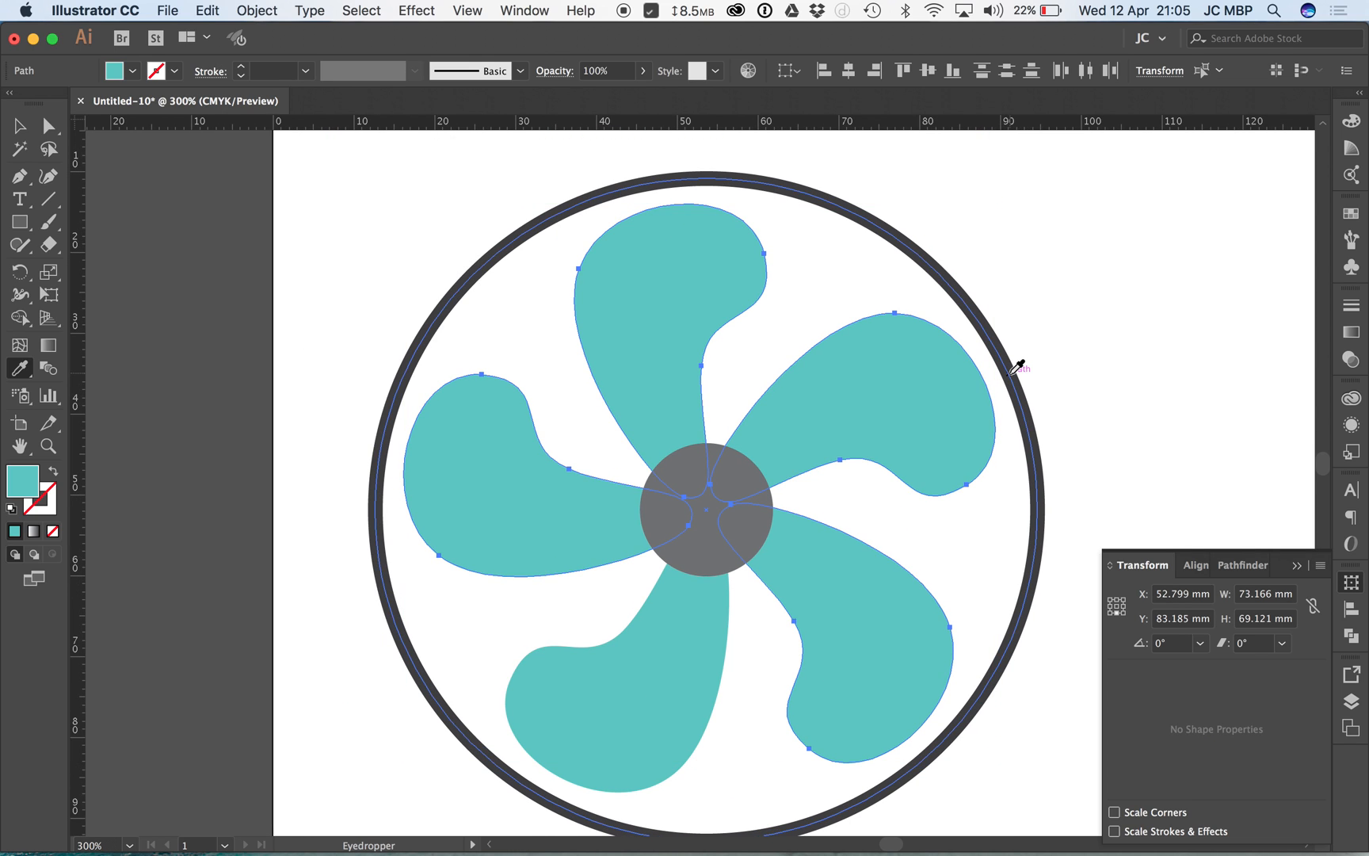
alt+super+click(905, 377)
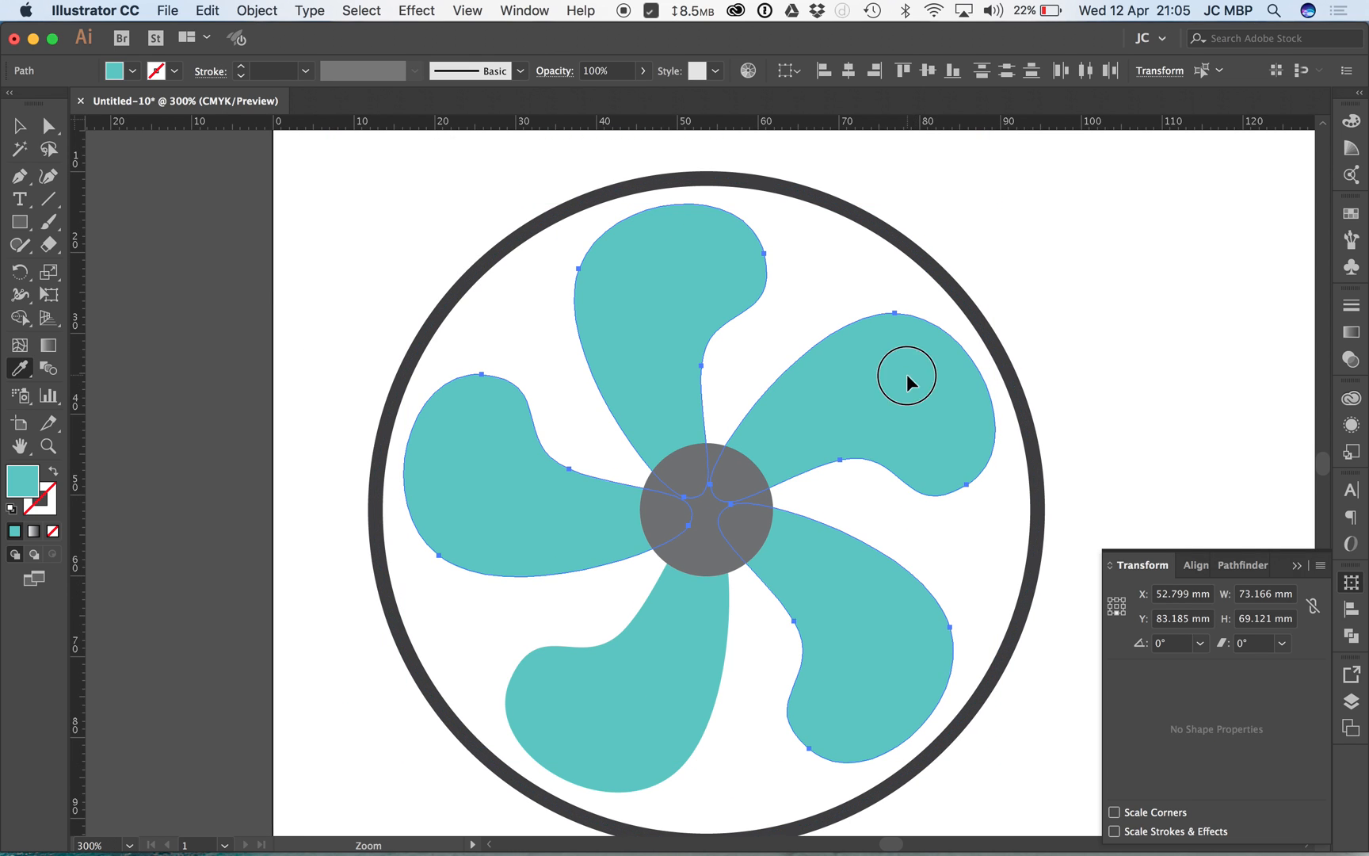
drag(798, 452, 881, 333)
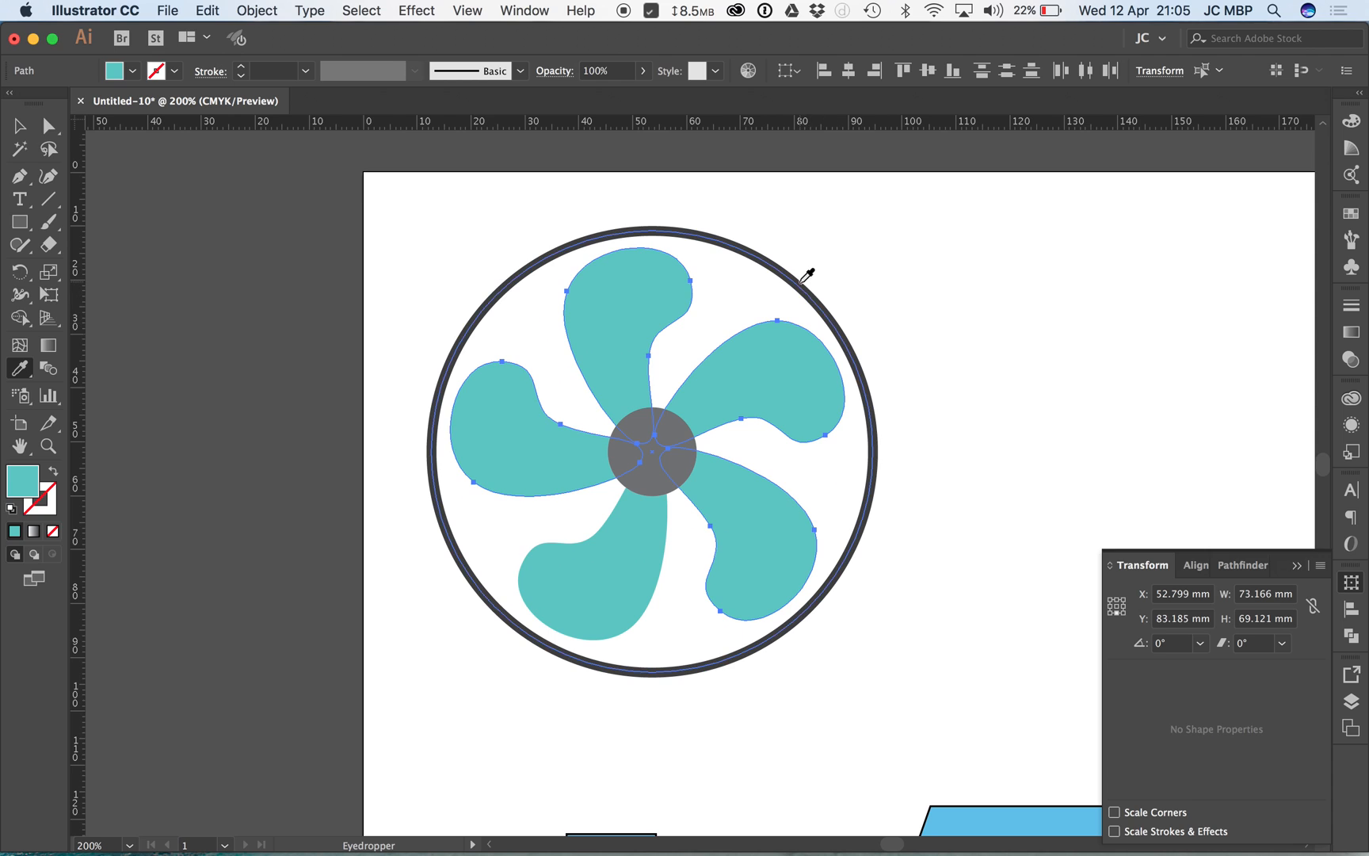
click(799, 283)
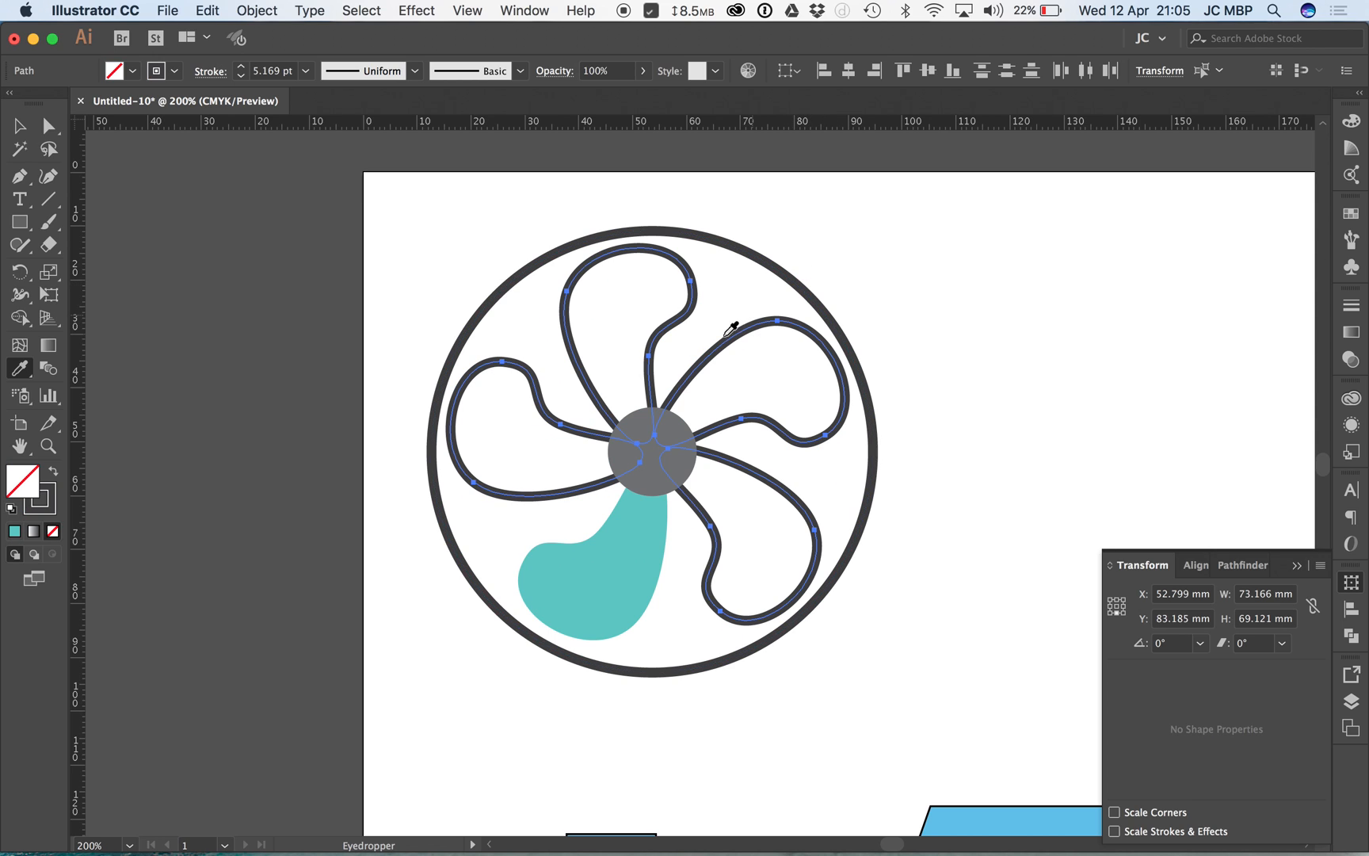
key(super+z)
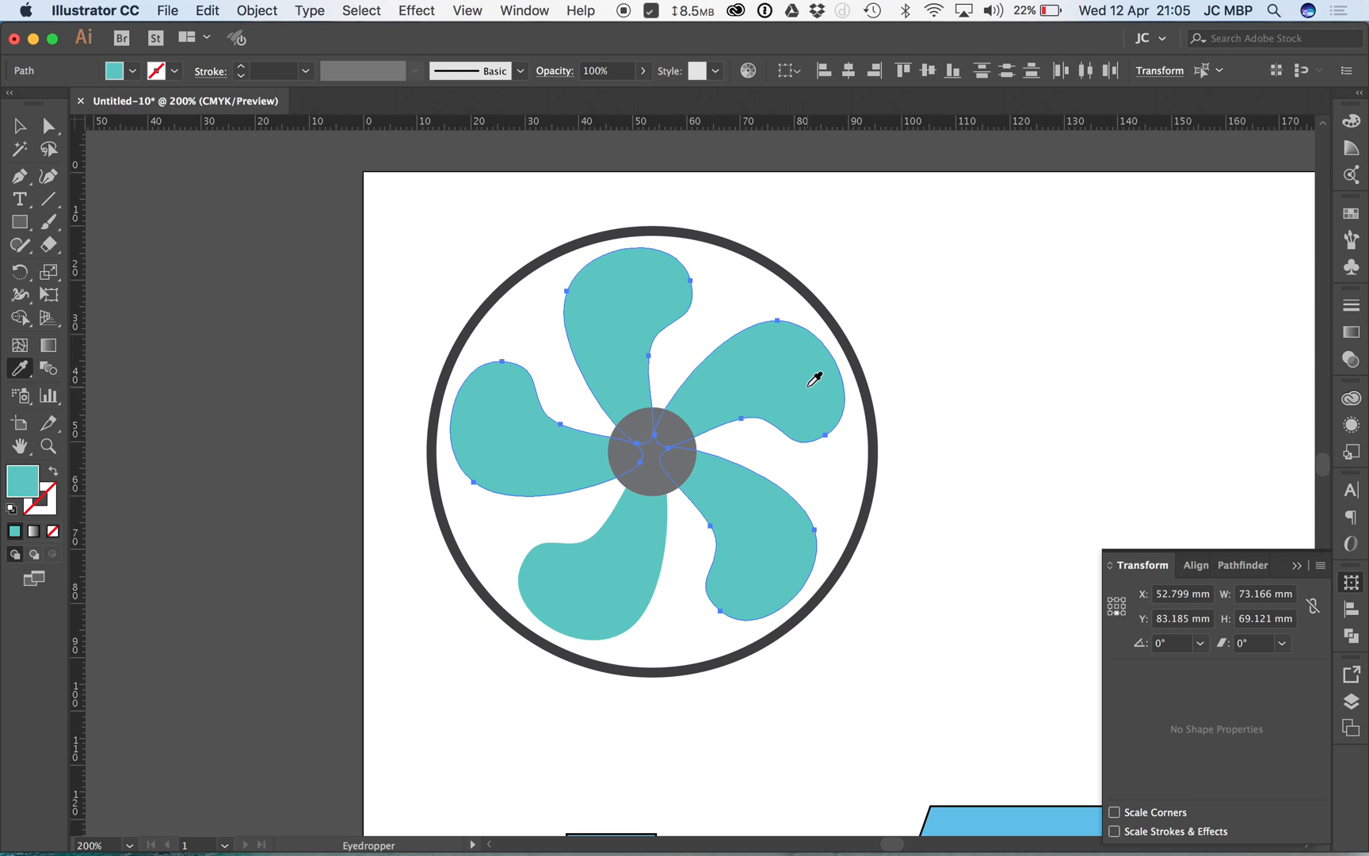
key(v)
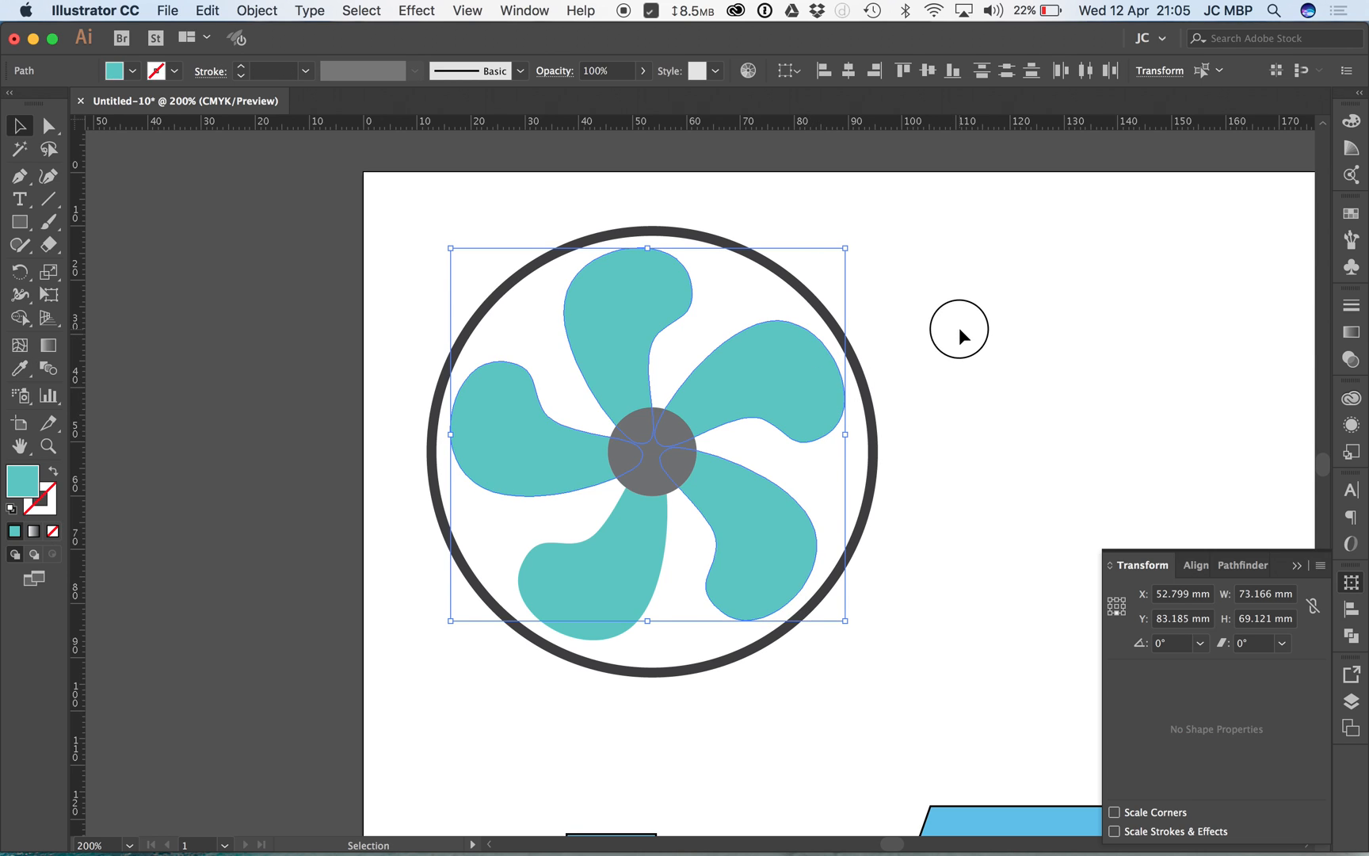
Try applying the blue box flap's fill and stroke to only the upper-right blade with the Eyedropper, and revert it.
click(959, 327)
scroll(925, 434, down, 4)
scroll(925, 434, right, 3)
click(659, 268)
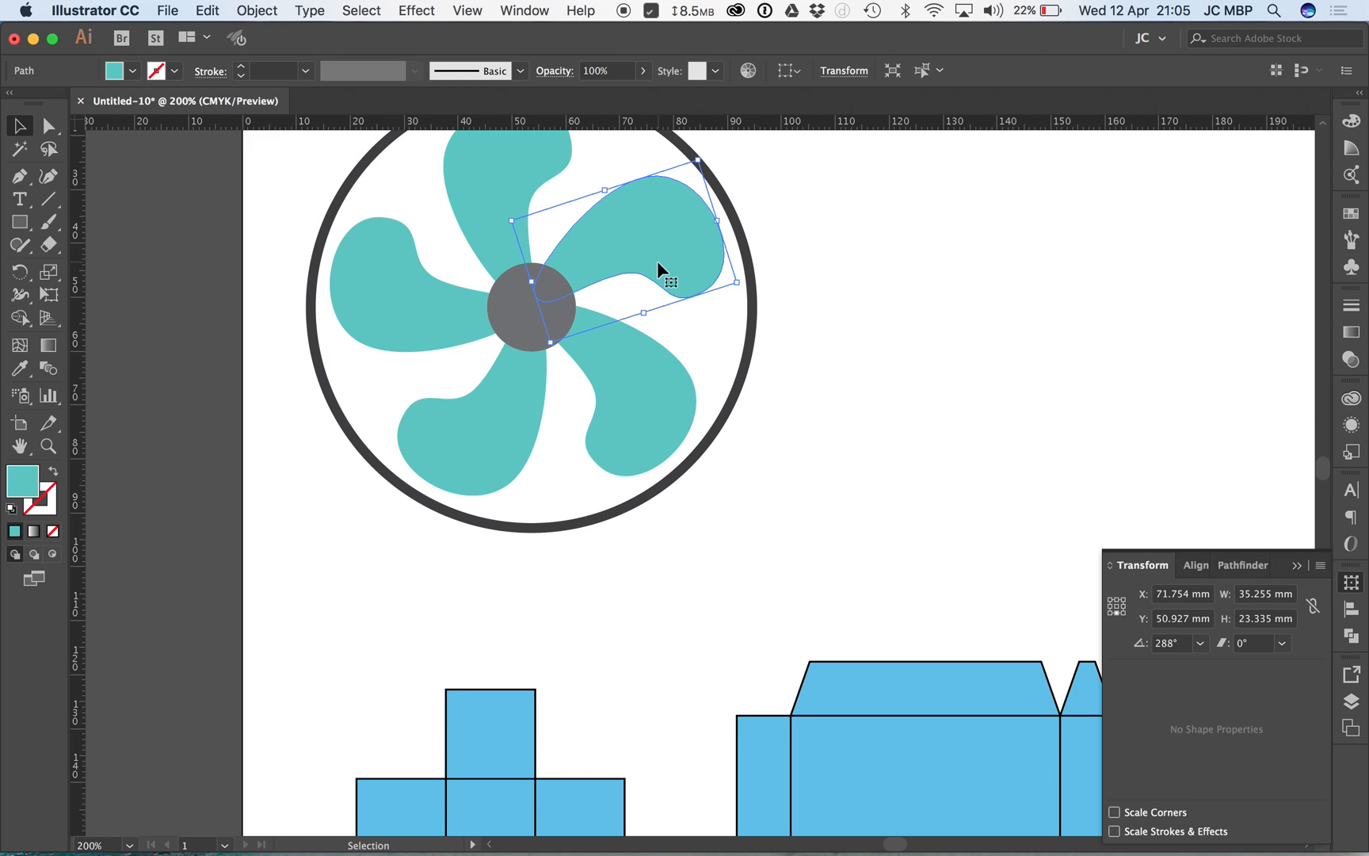
key(i)
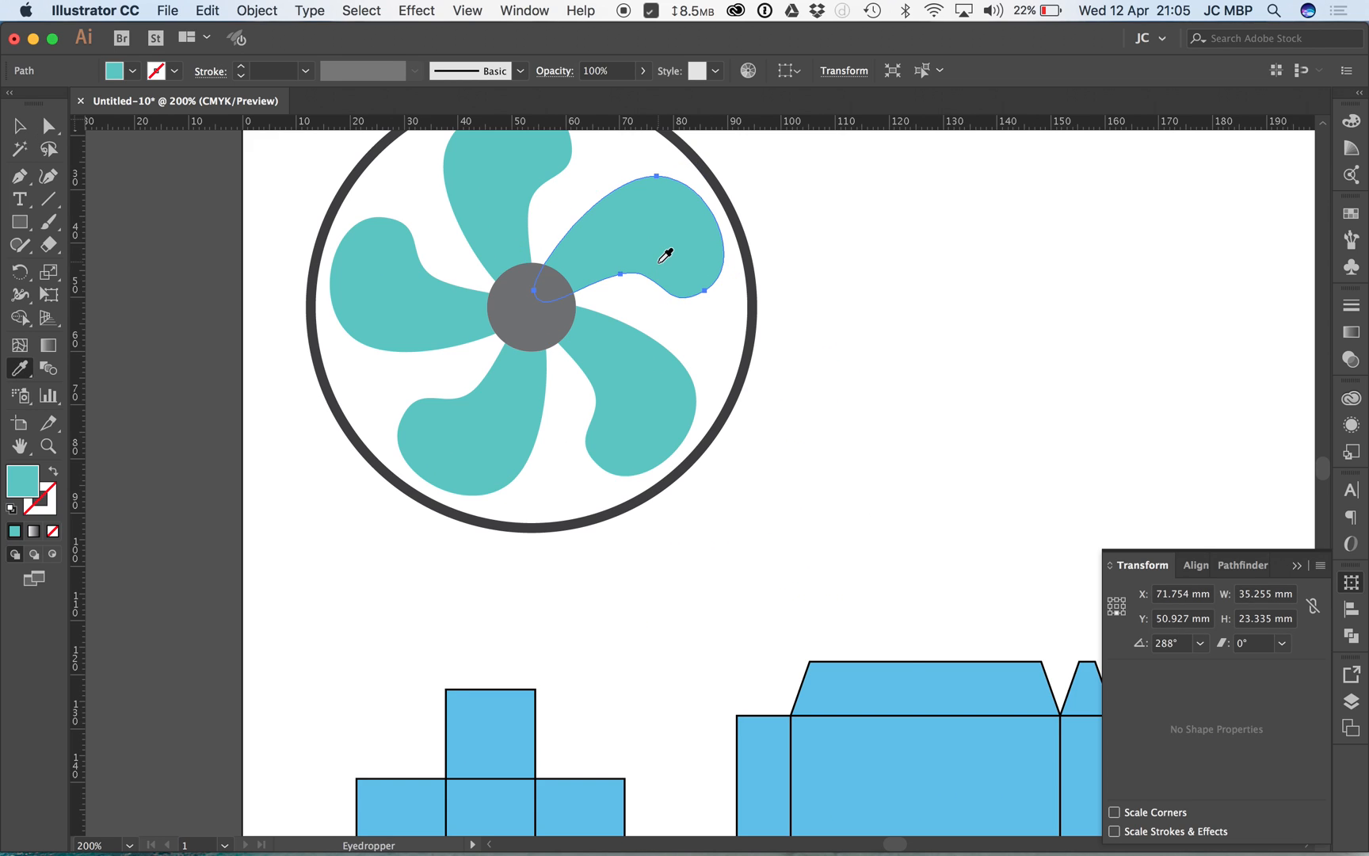
click(903, 698)
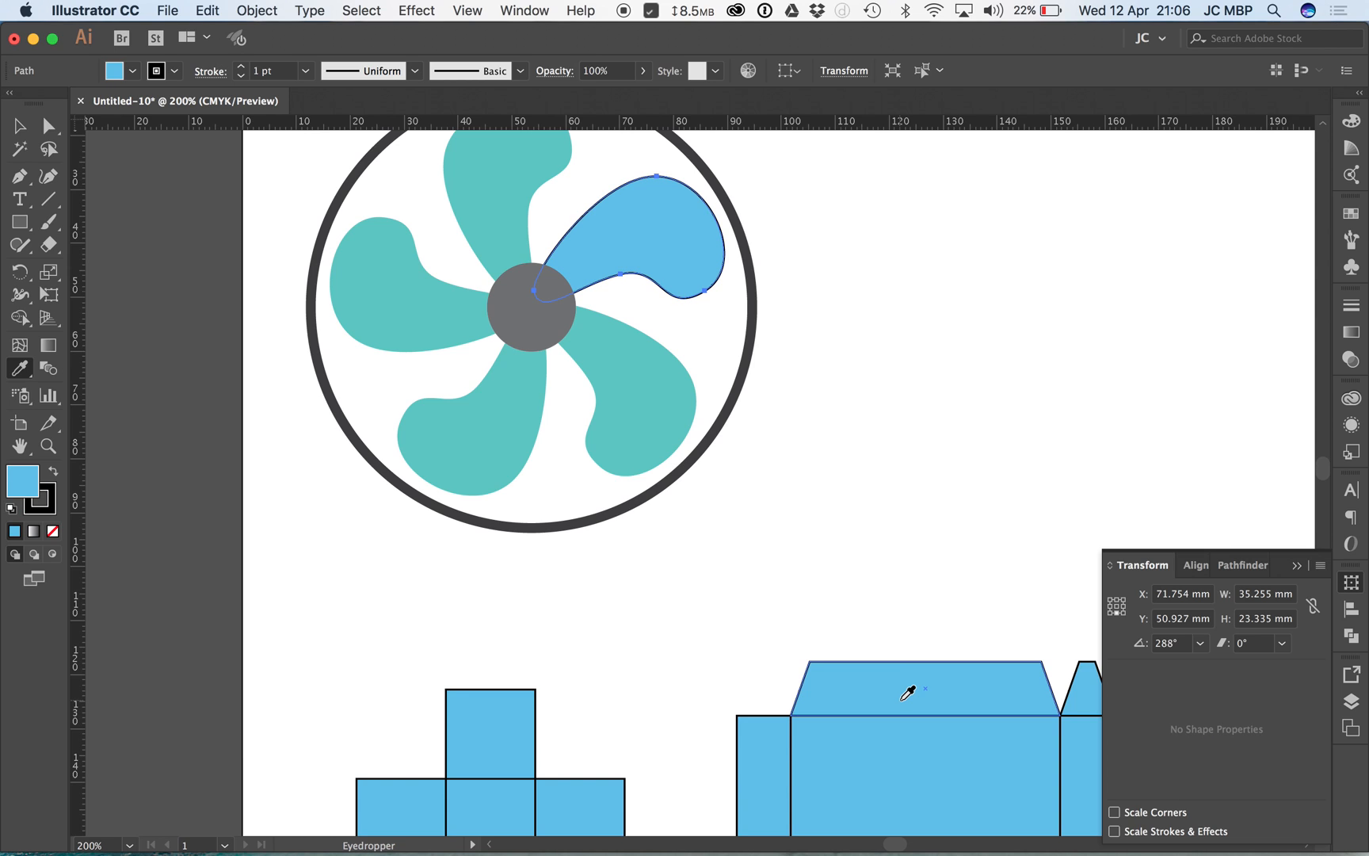
click(683, 327)
key(v)
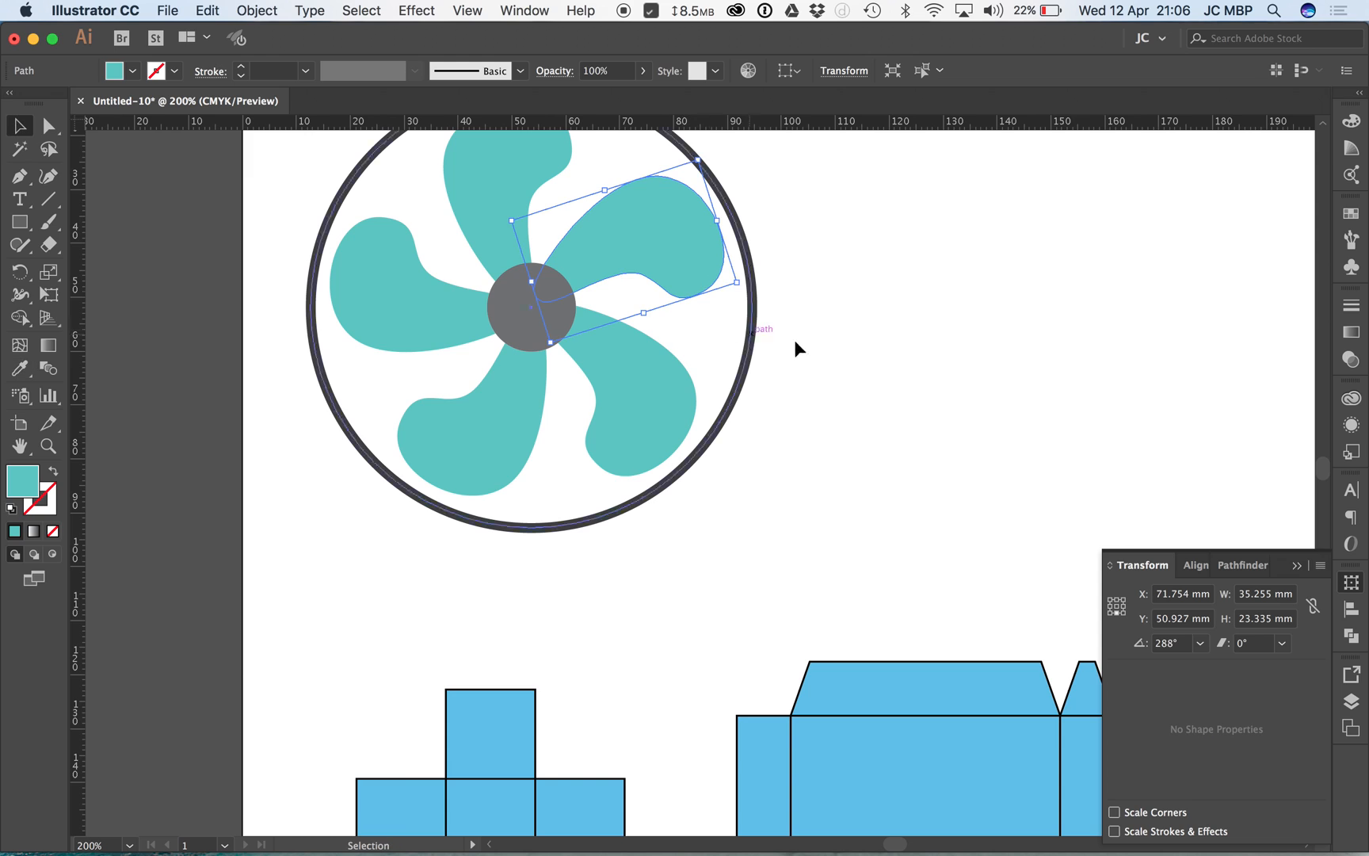
click(813, 346)
Switch to Any.do, mark the "eye dropper" sub-task as completed, and return to Illustrator.
click(644, 7)
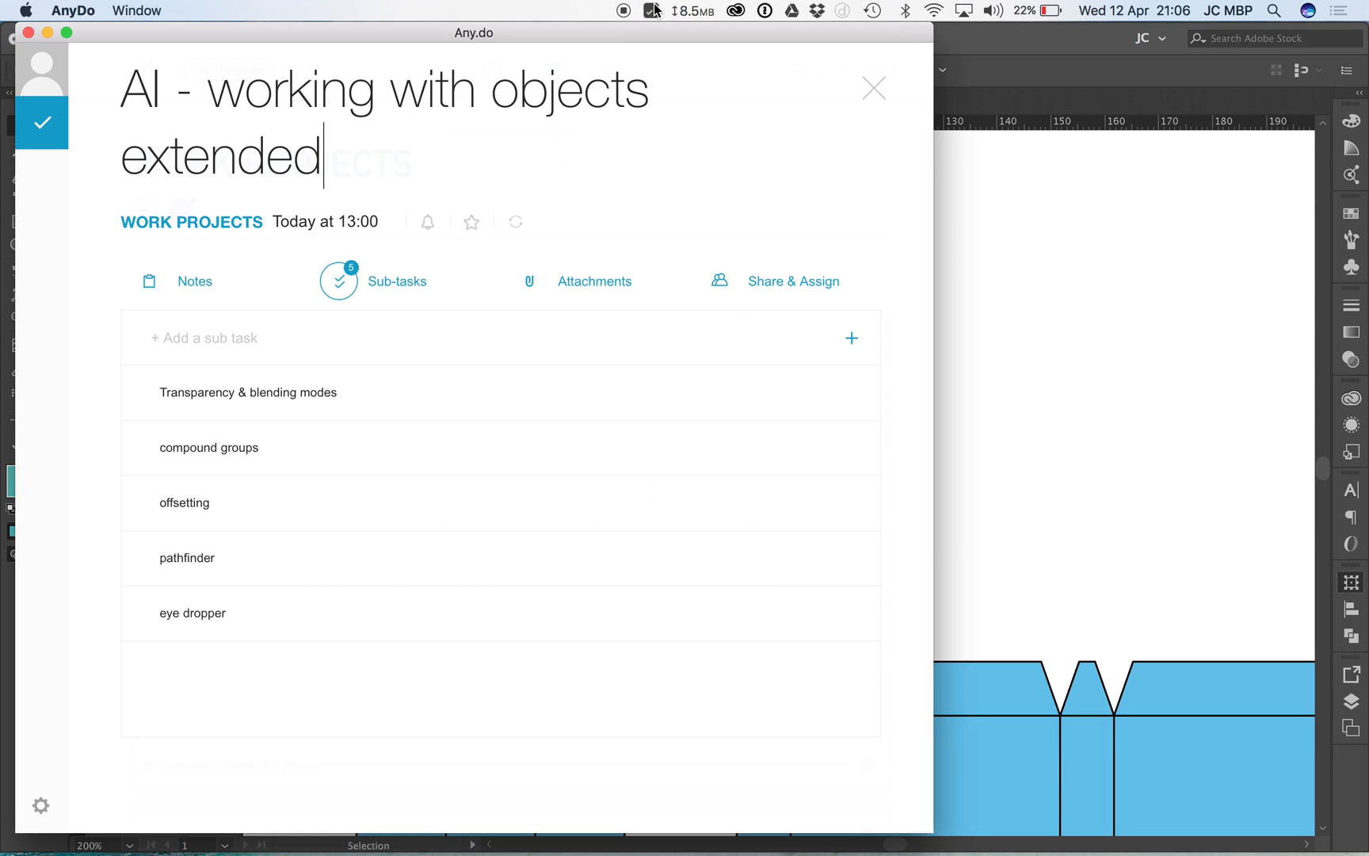
click(856, 615)
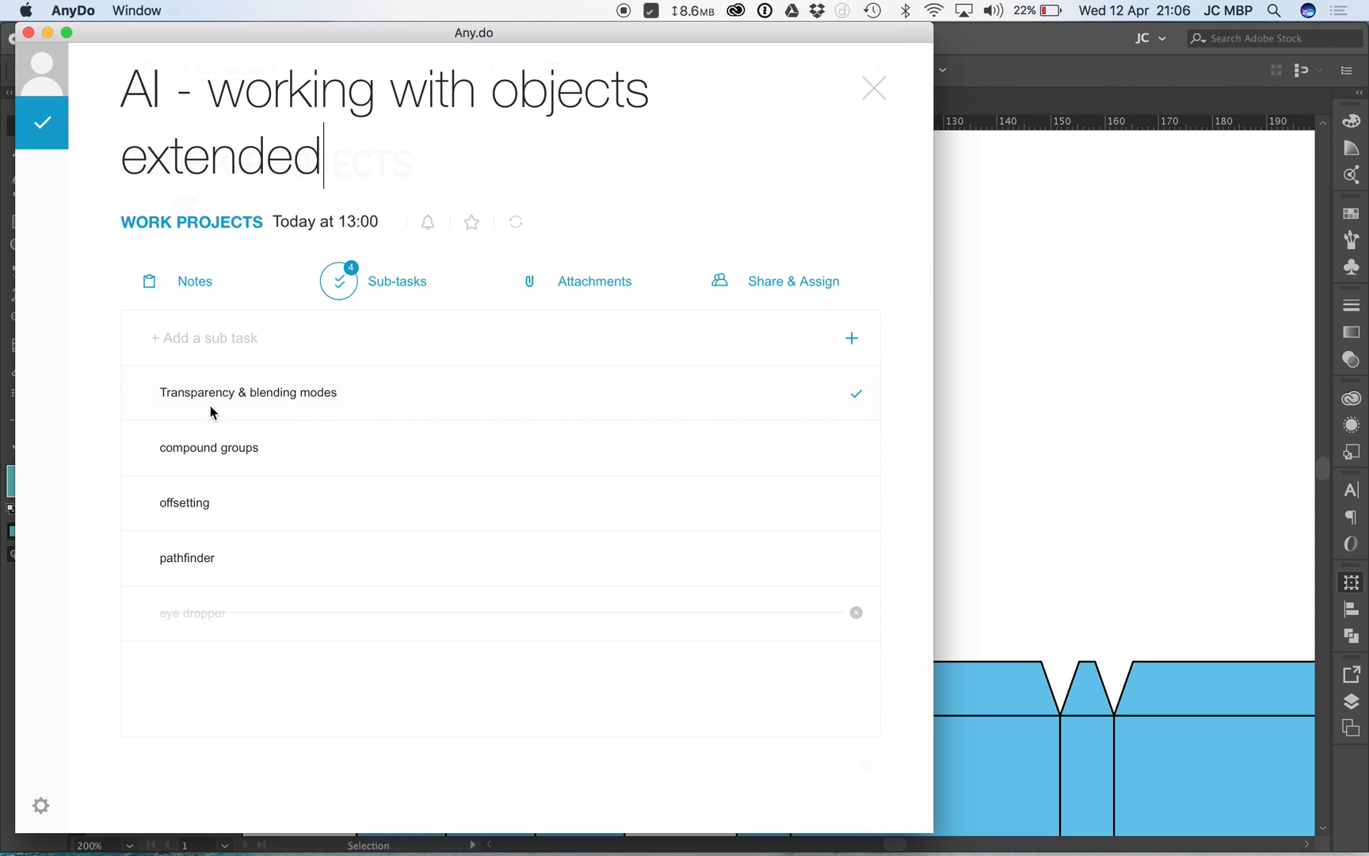
click(1034, 407)
Select the fan's grey centre circle and show its Transparency settings.
drag(862, 379, 856, 514)
click(584, 426)
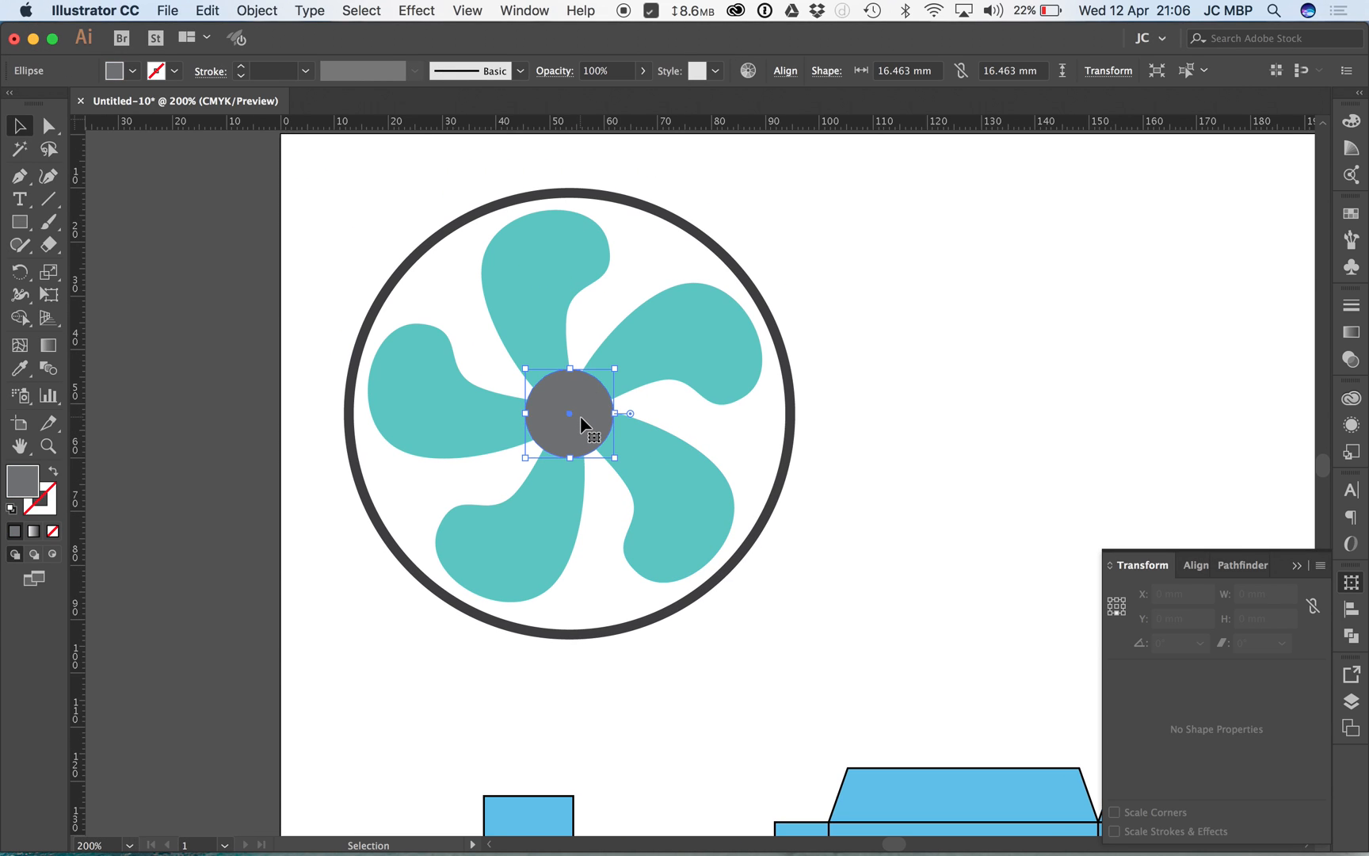
drag(642, 456, 657, 461)
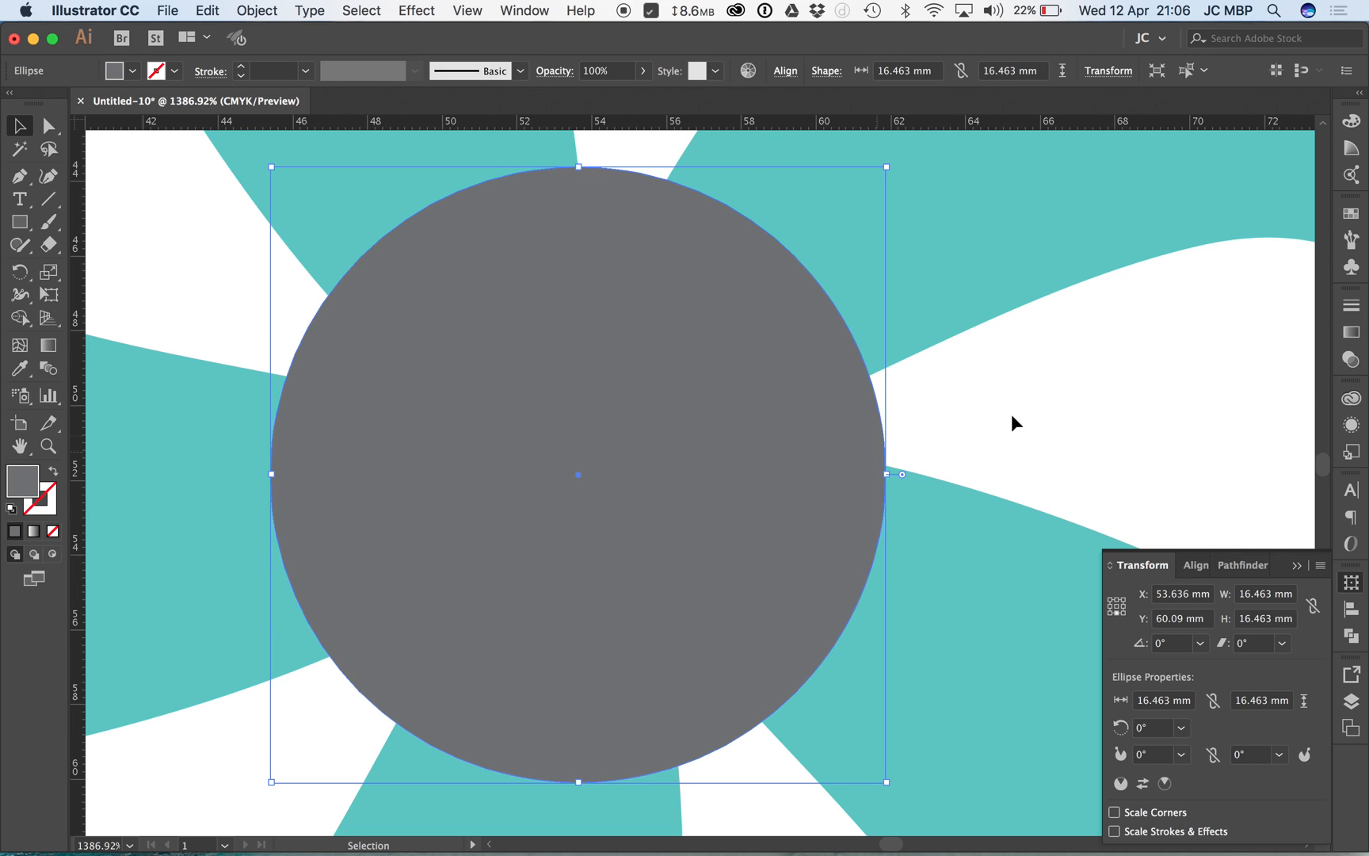
click(1344, 361)
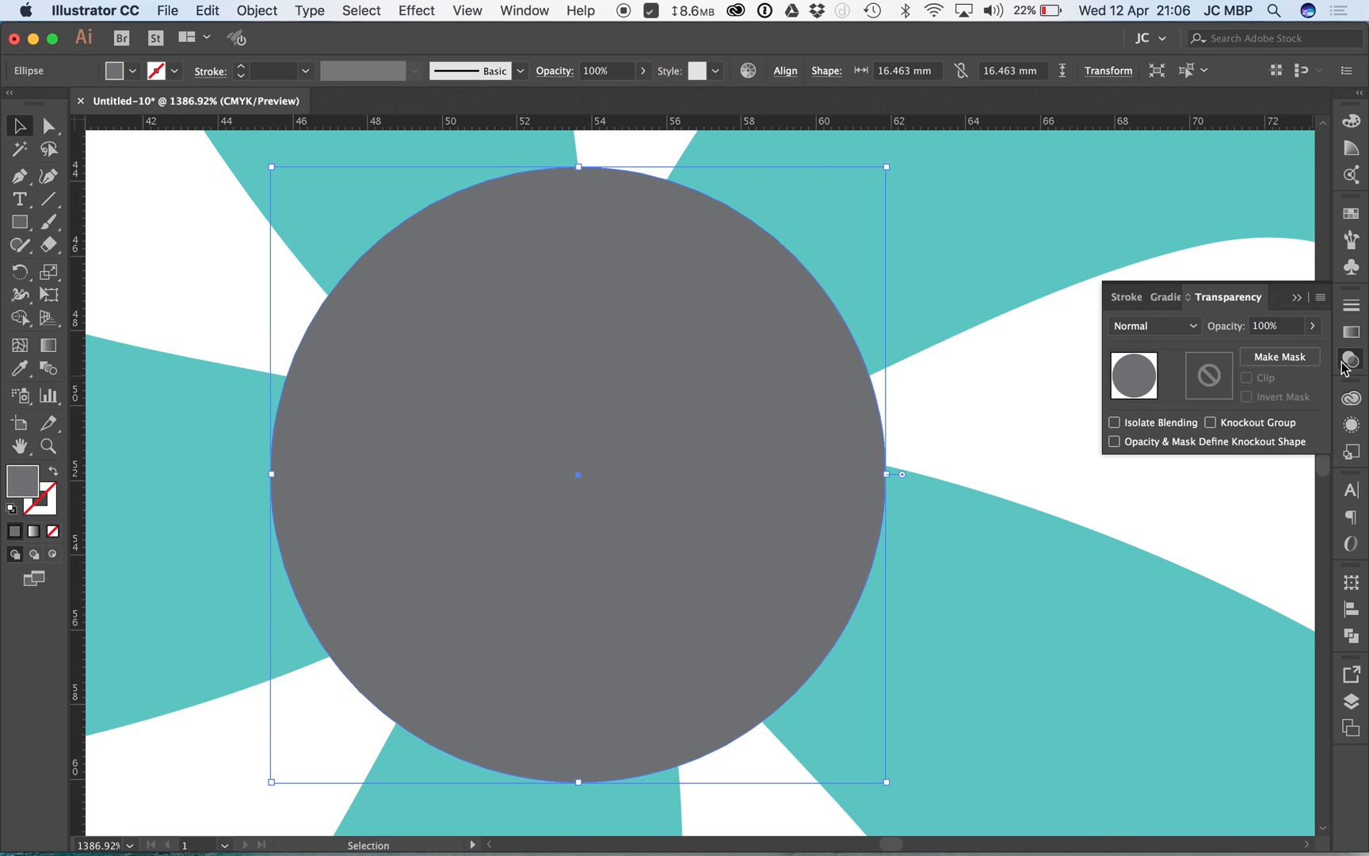
click(536, 10)
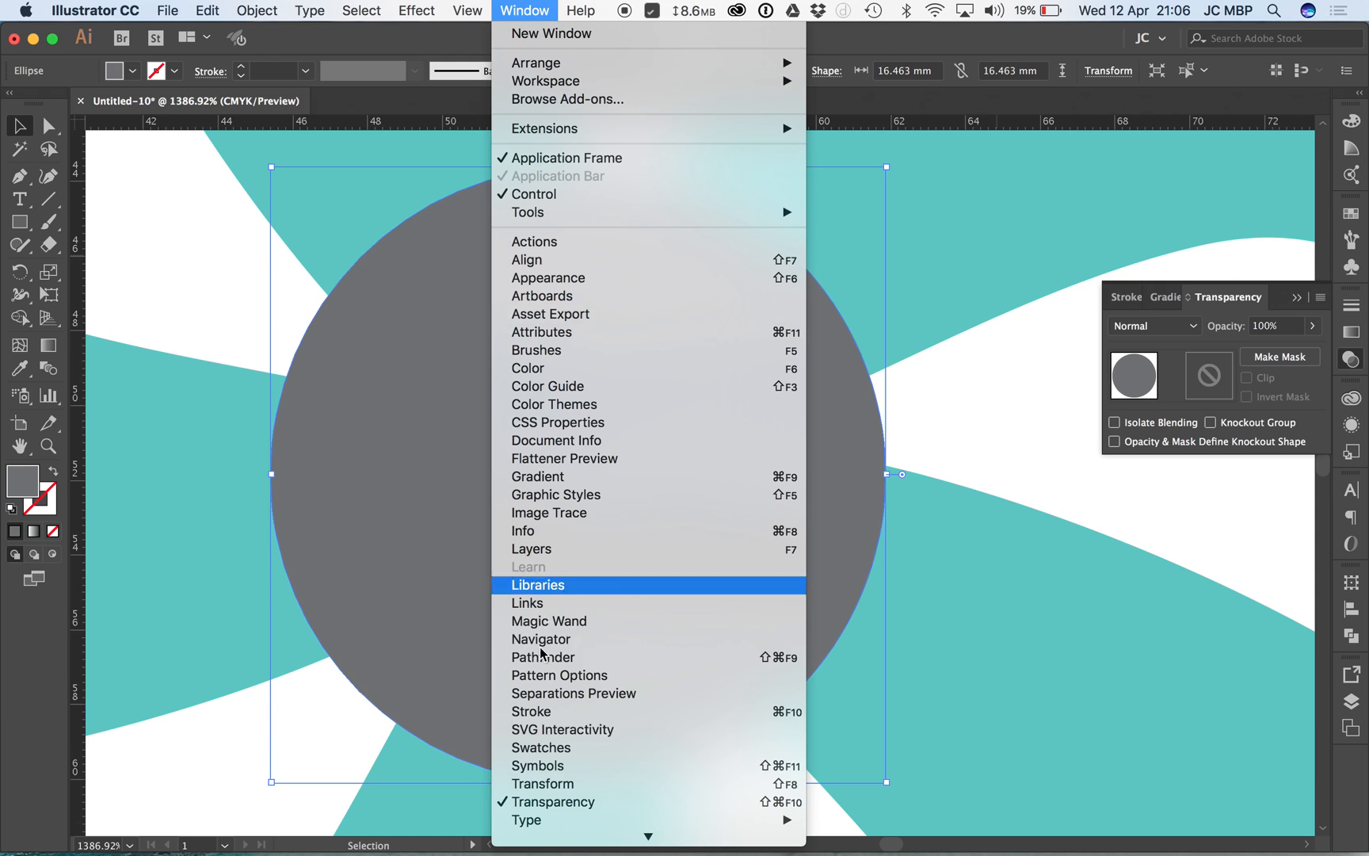
Try the centre circle's opacity slider, leaving opacity at 100%, and set its blending mode to Multiply.
click(1293, 334)
click(1312, 326)
drag(1303, 349, 1362, 358)
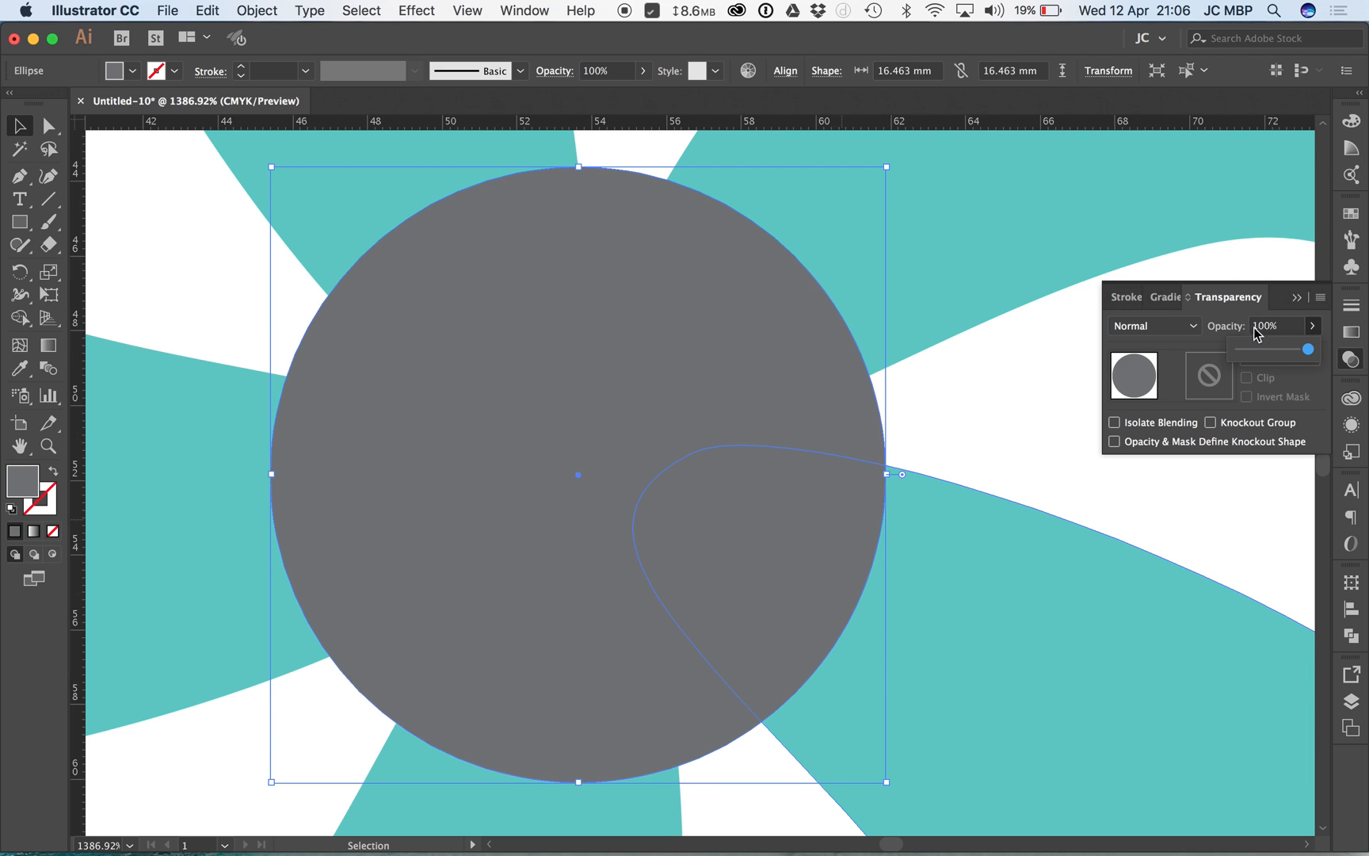
click(1173, 327)
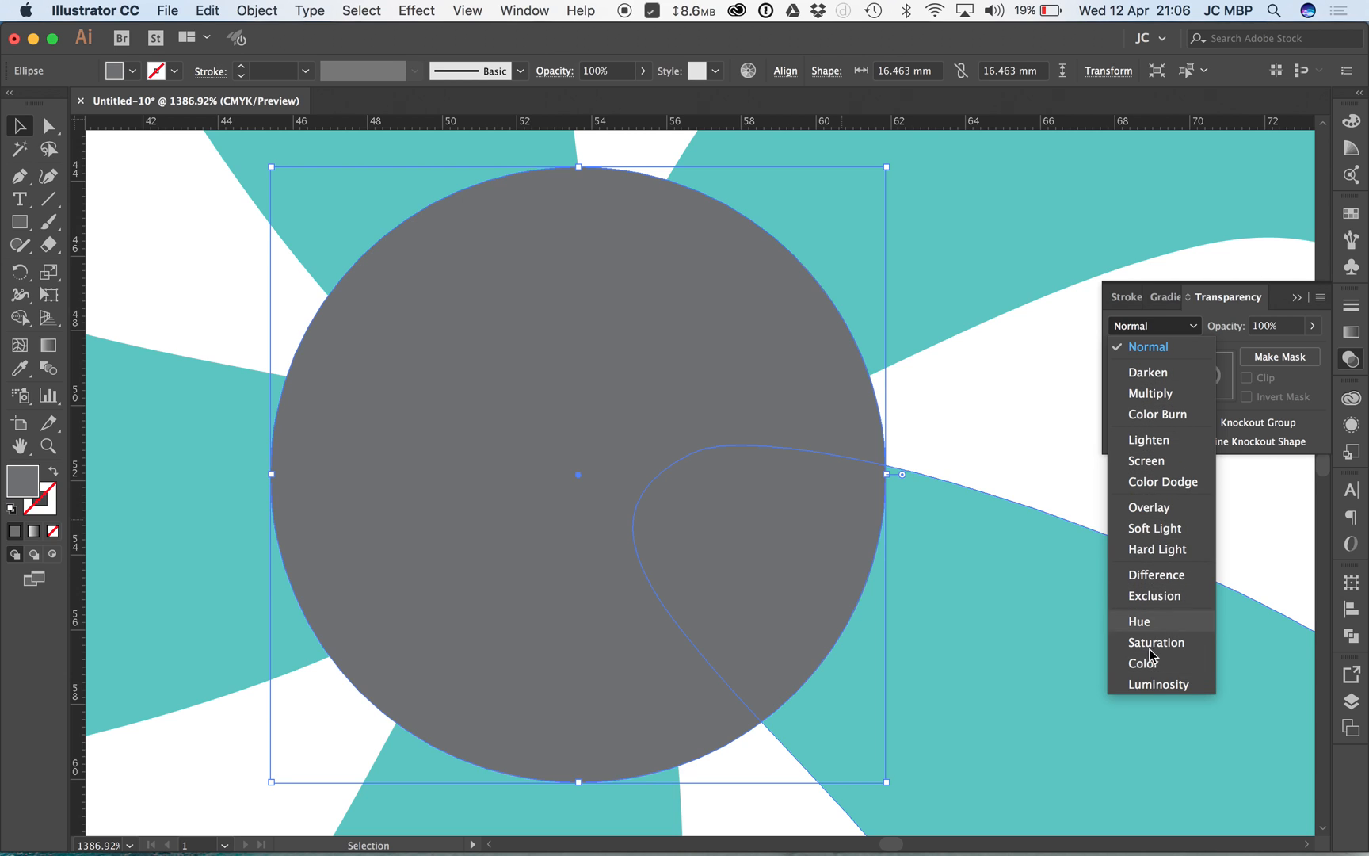
click(1160, 391)
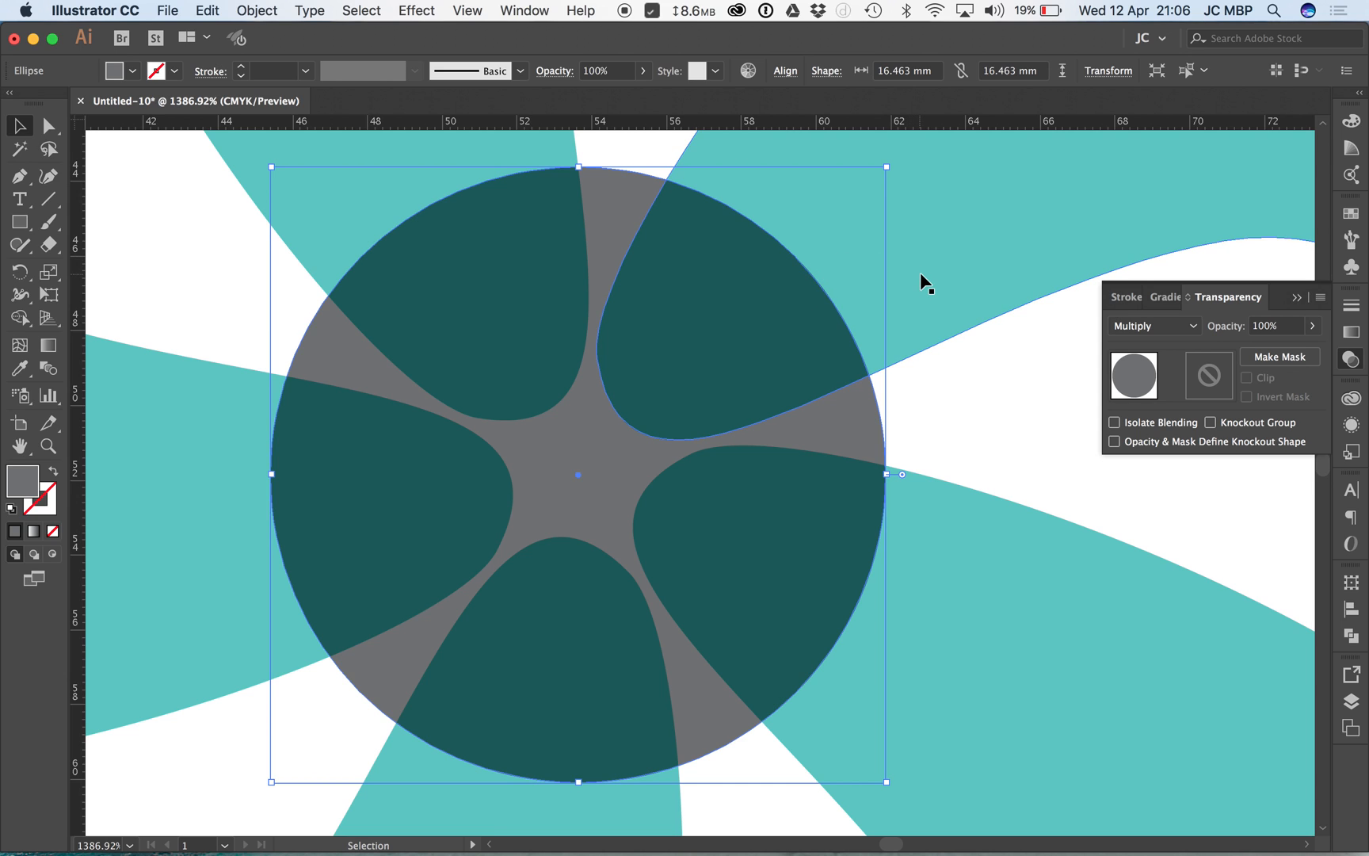
Move the upper-right teal blade away from the hub so that it overlaps the neighbouring top blade.
click(910, 370)
key(space)
mouse_move(821, 528)
mouse_down()
mouse_move(812, 538)
mouse_move(812, 519)
mouse_up()
drag(840, 342, 851, 523)
click(866, 393)
alt+super+click(866, 395)
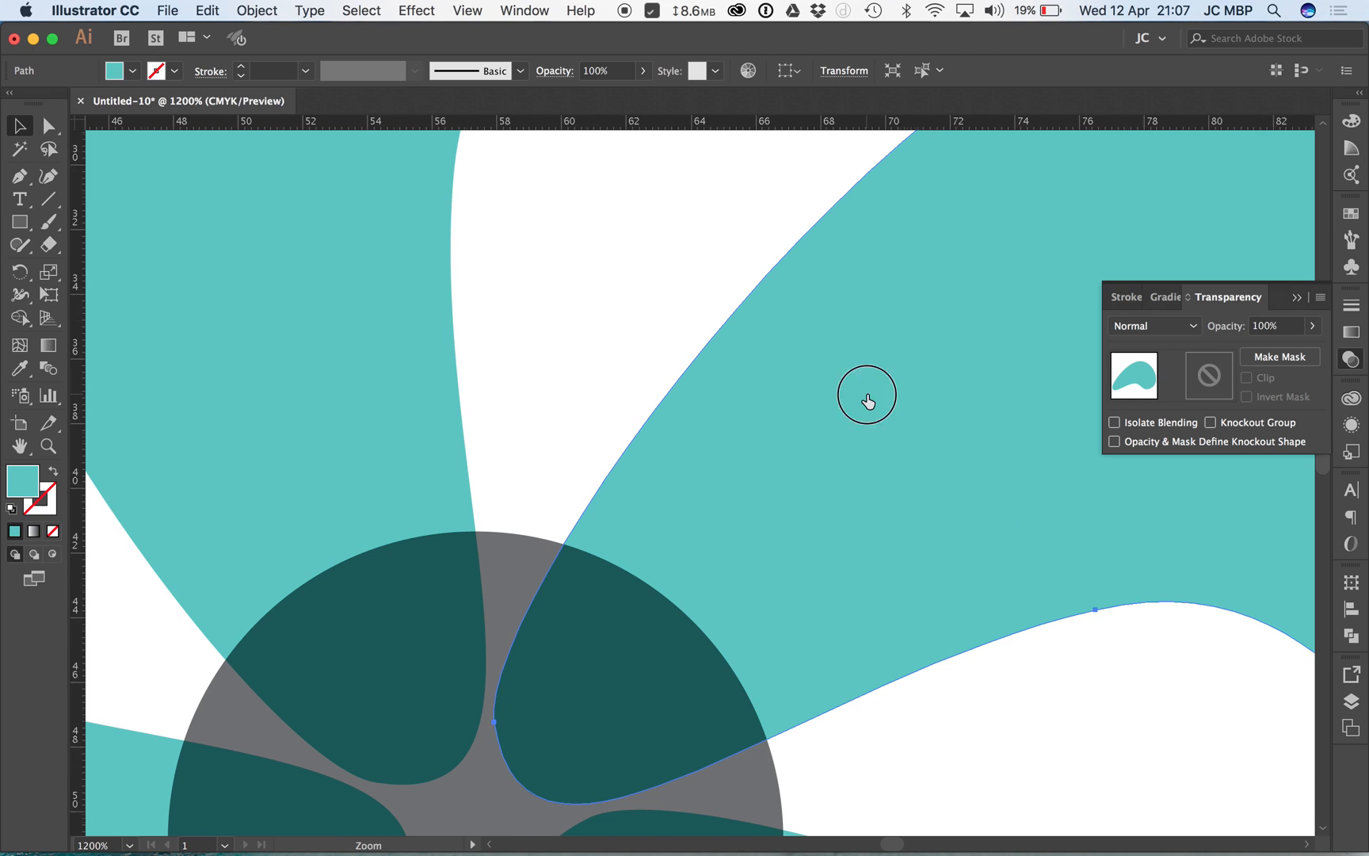
alt+super+click(867, 394)
drag(703, 507, 563, 300)
Bring the moved blade to the front and set its blending mode to Multiply.
right_click(564, 299)
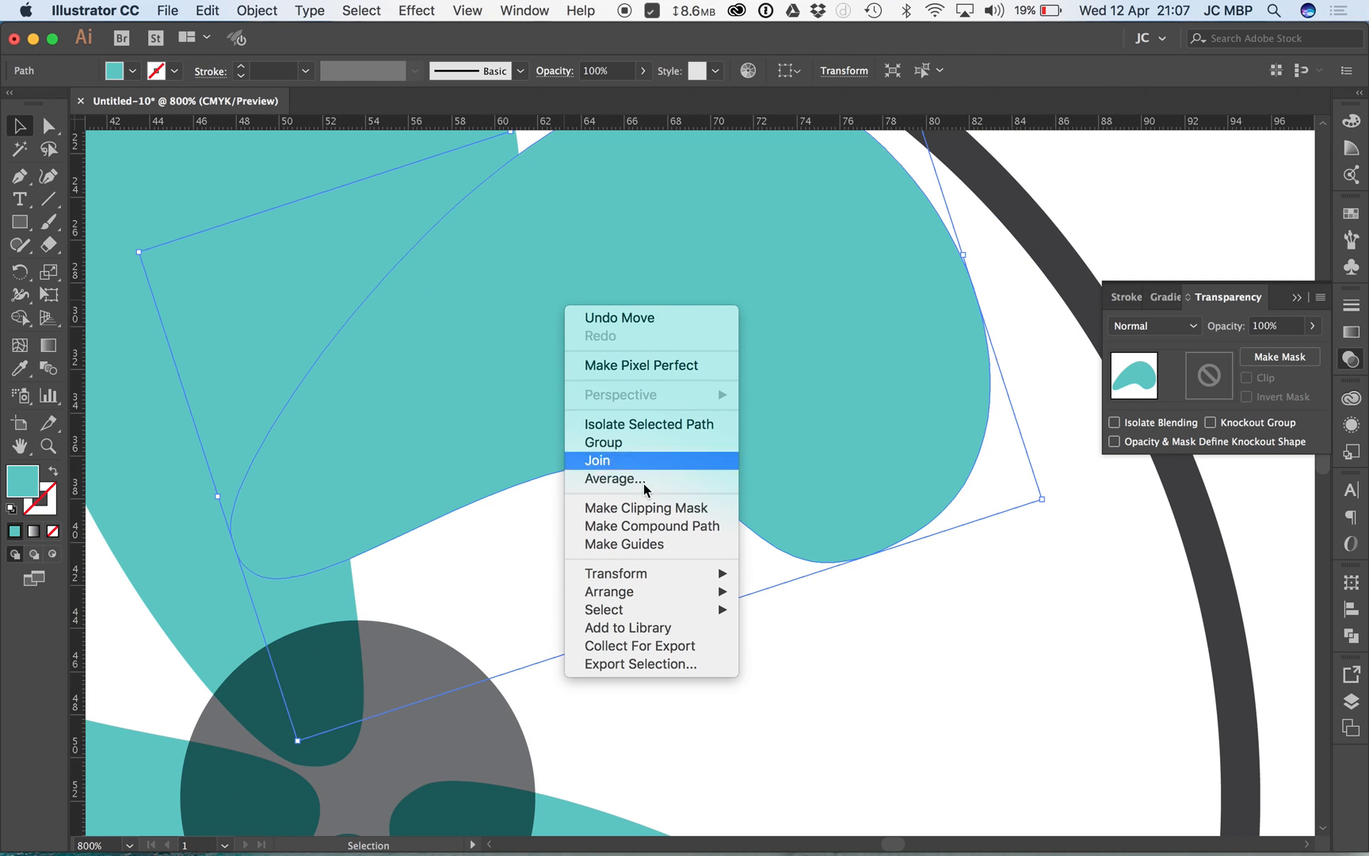
mouse_move(667, 594)
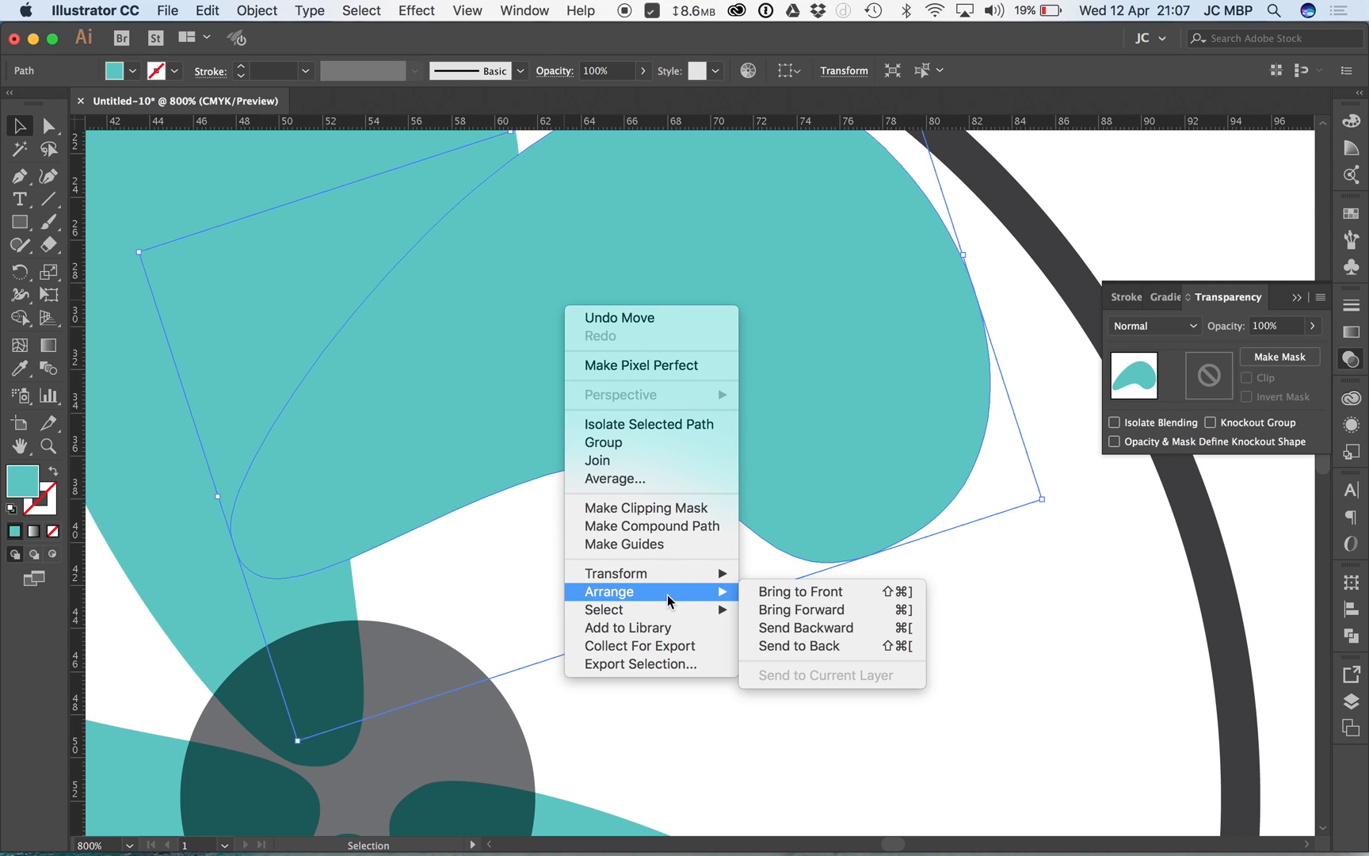
click(791, 590)
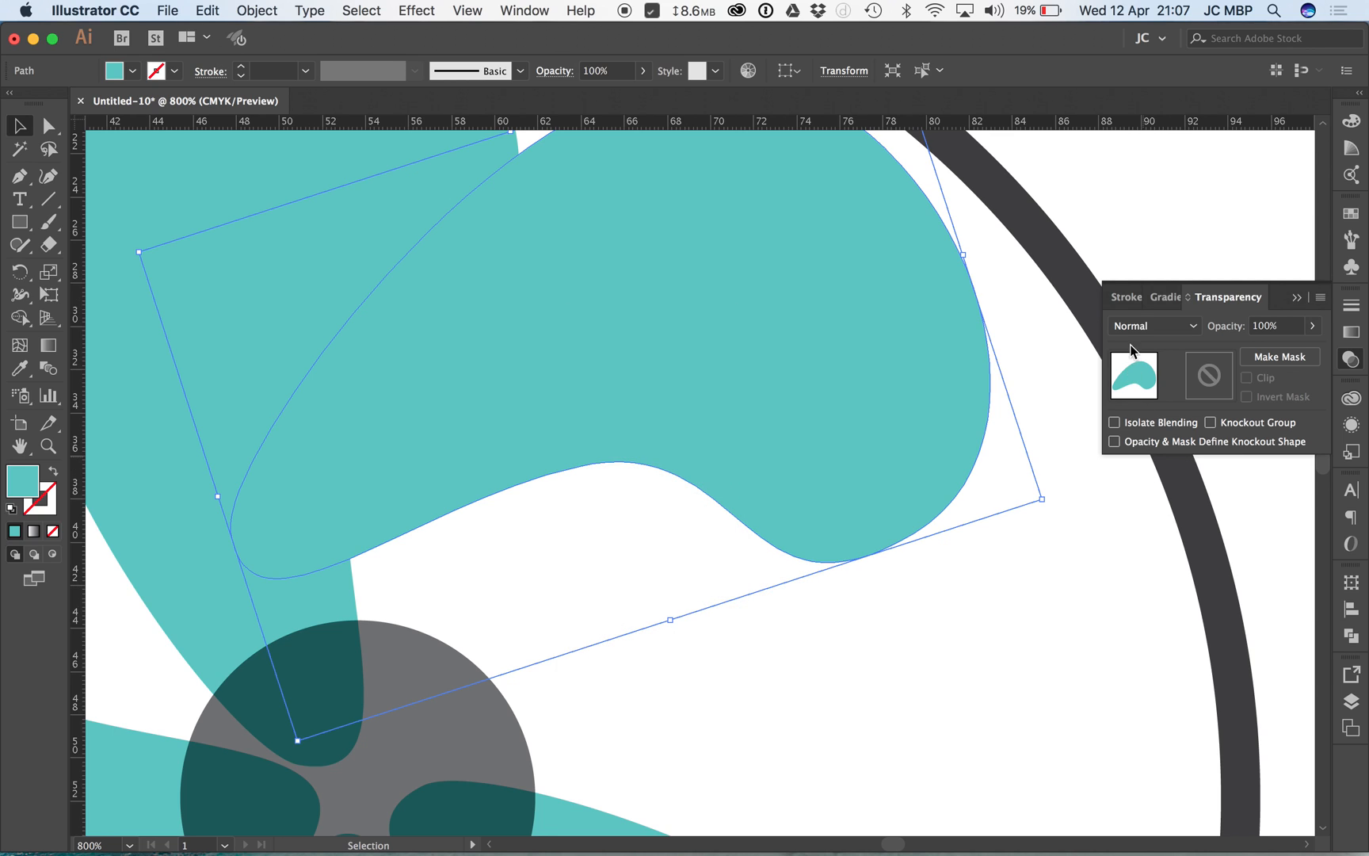
click(1141, 327)
click(1150, 393)
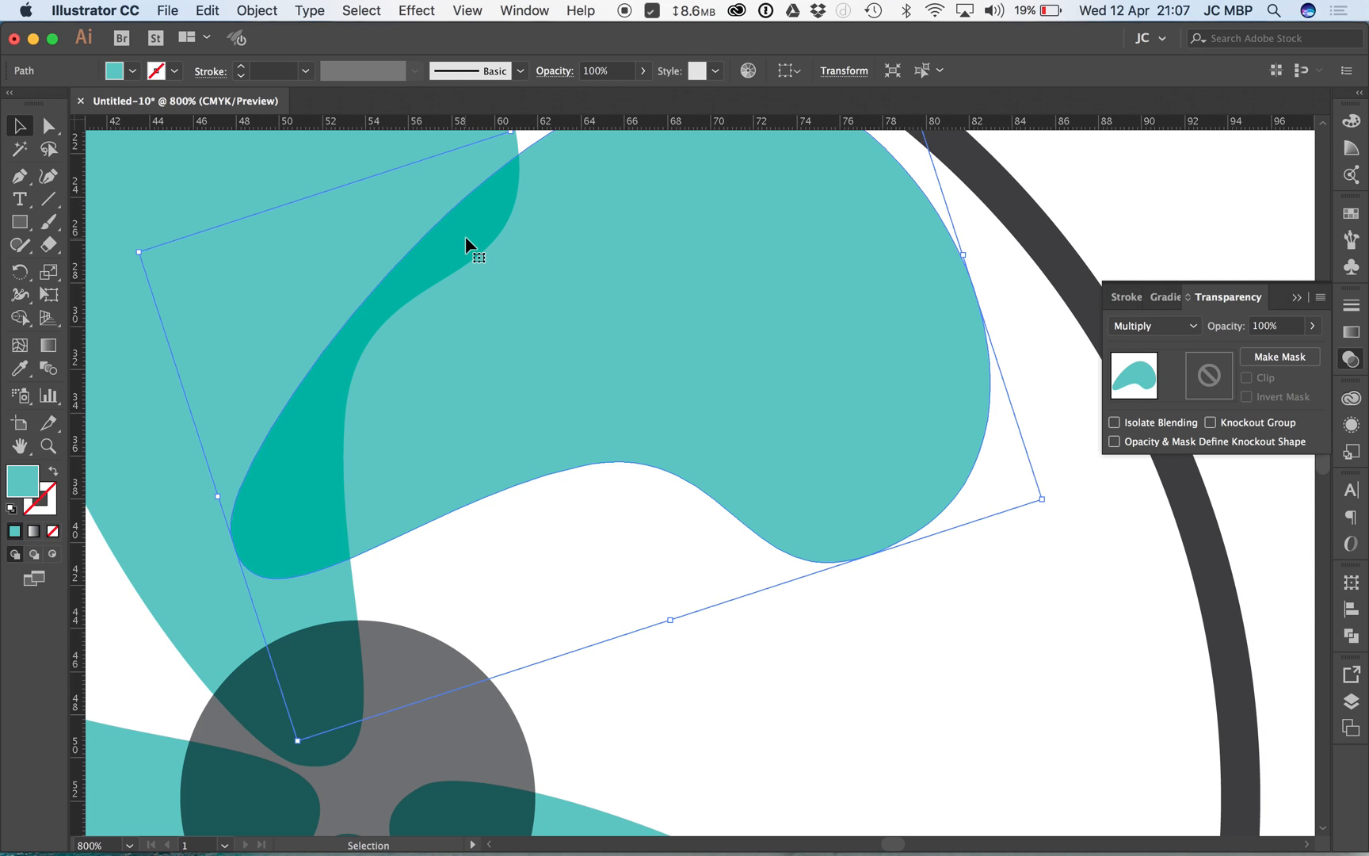
Change the moved blade's fill colour to green 66C45C.
double_click(23, 480)
click(719, 553)
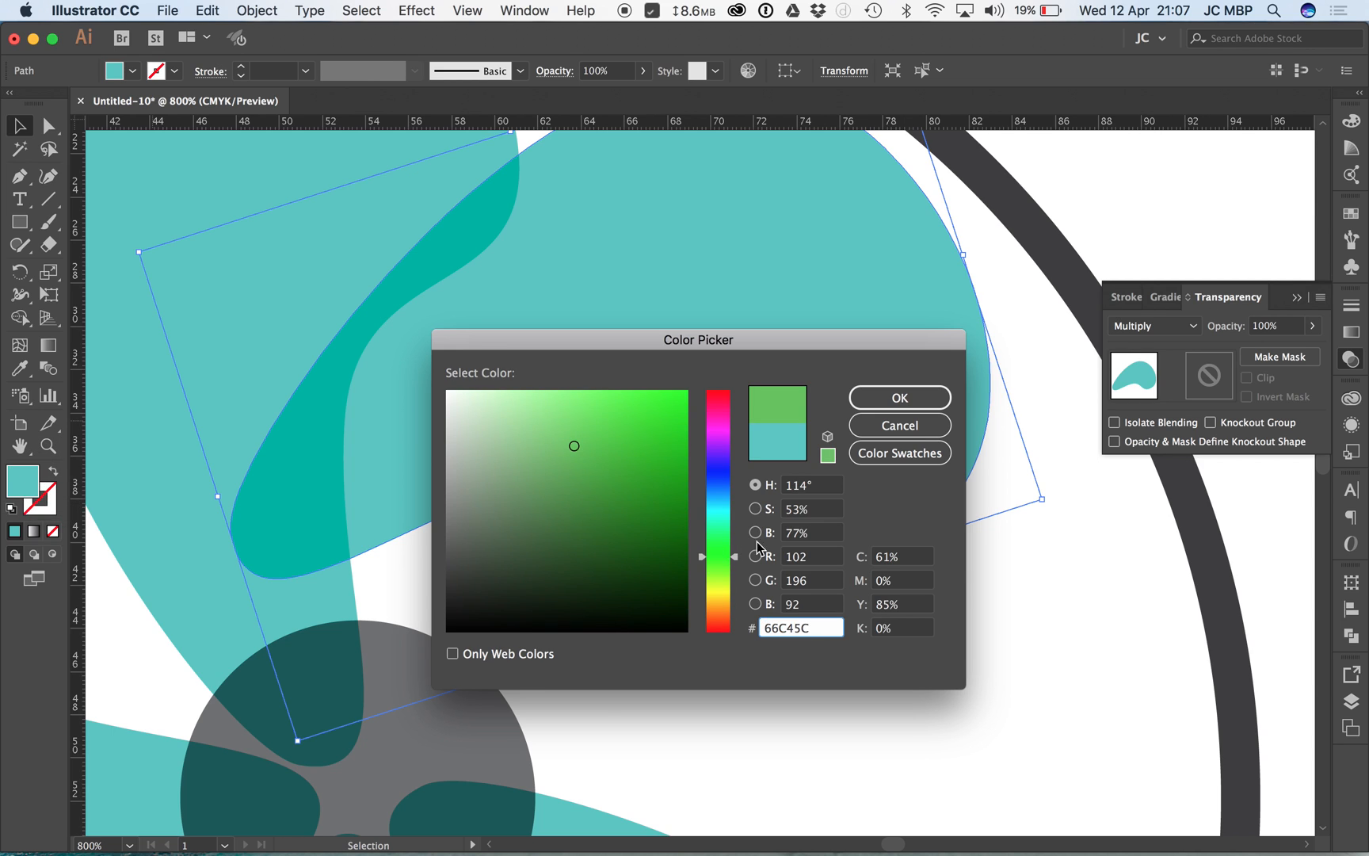
click(900, 397)
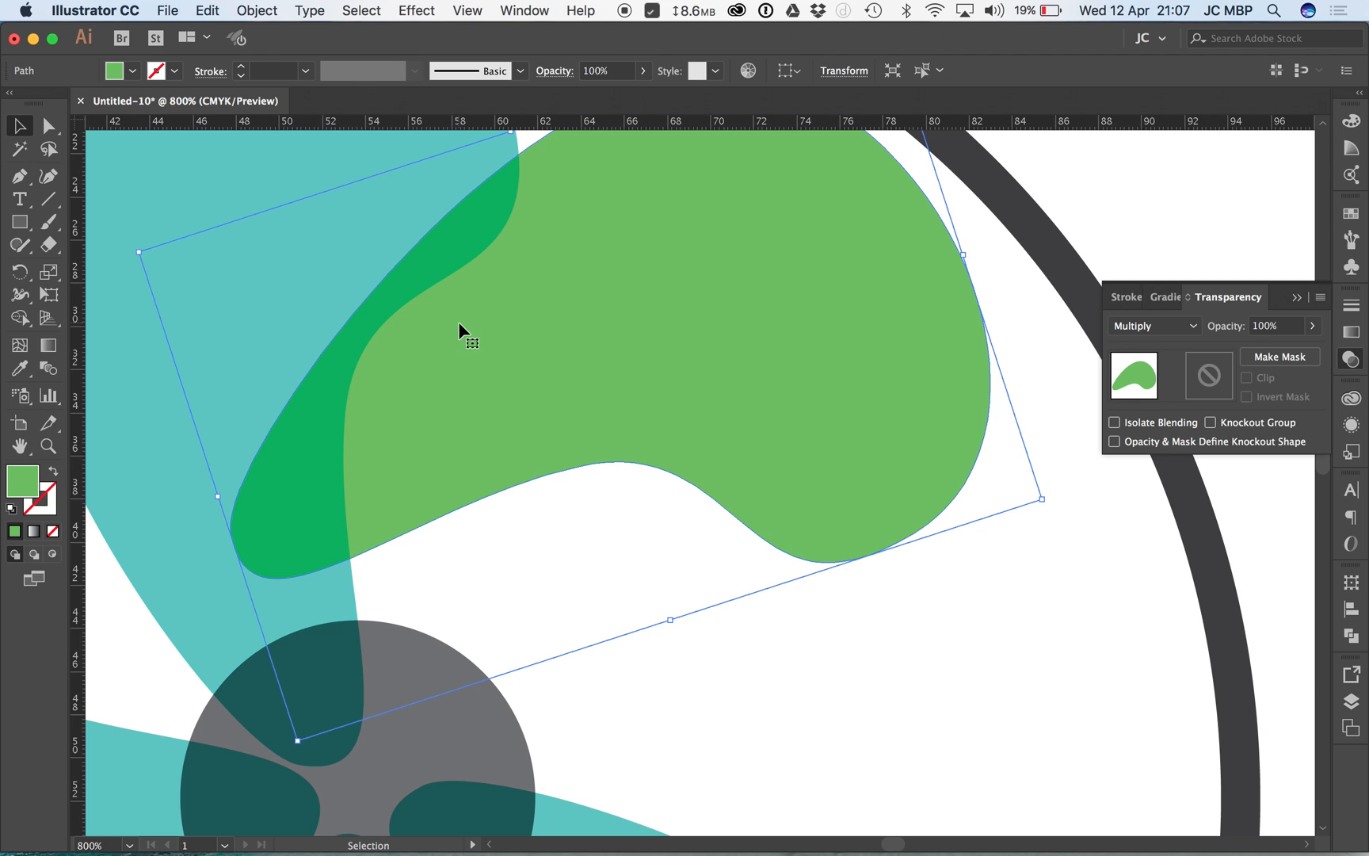
Try the Color Burn, Lighten and Screen blending modes in turn on the green blade overlapping the top blade.
click(1162, 328)
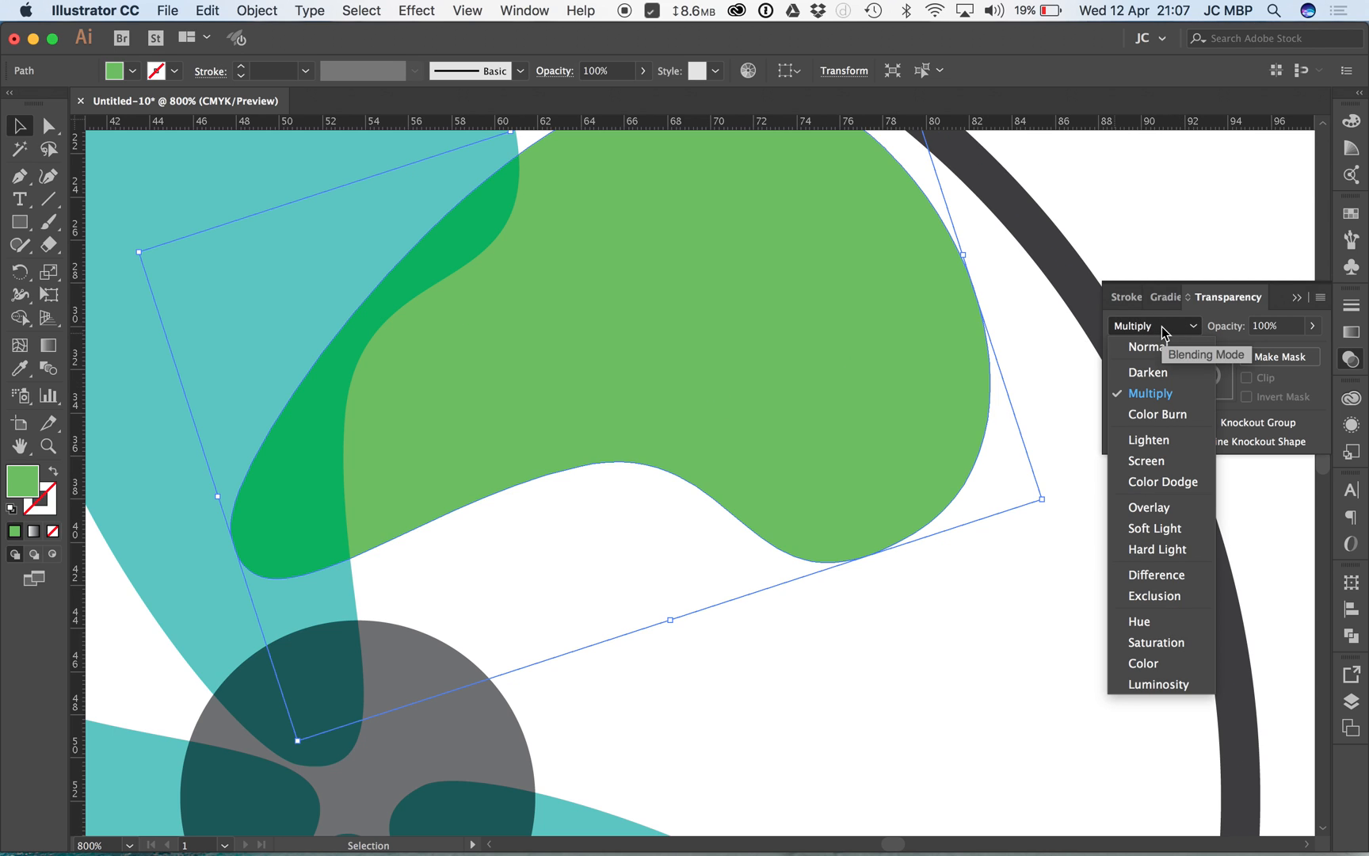
click(1164, 416)
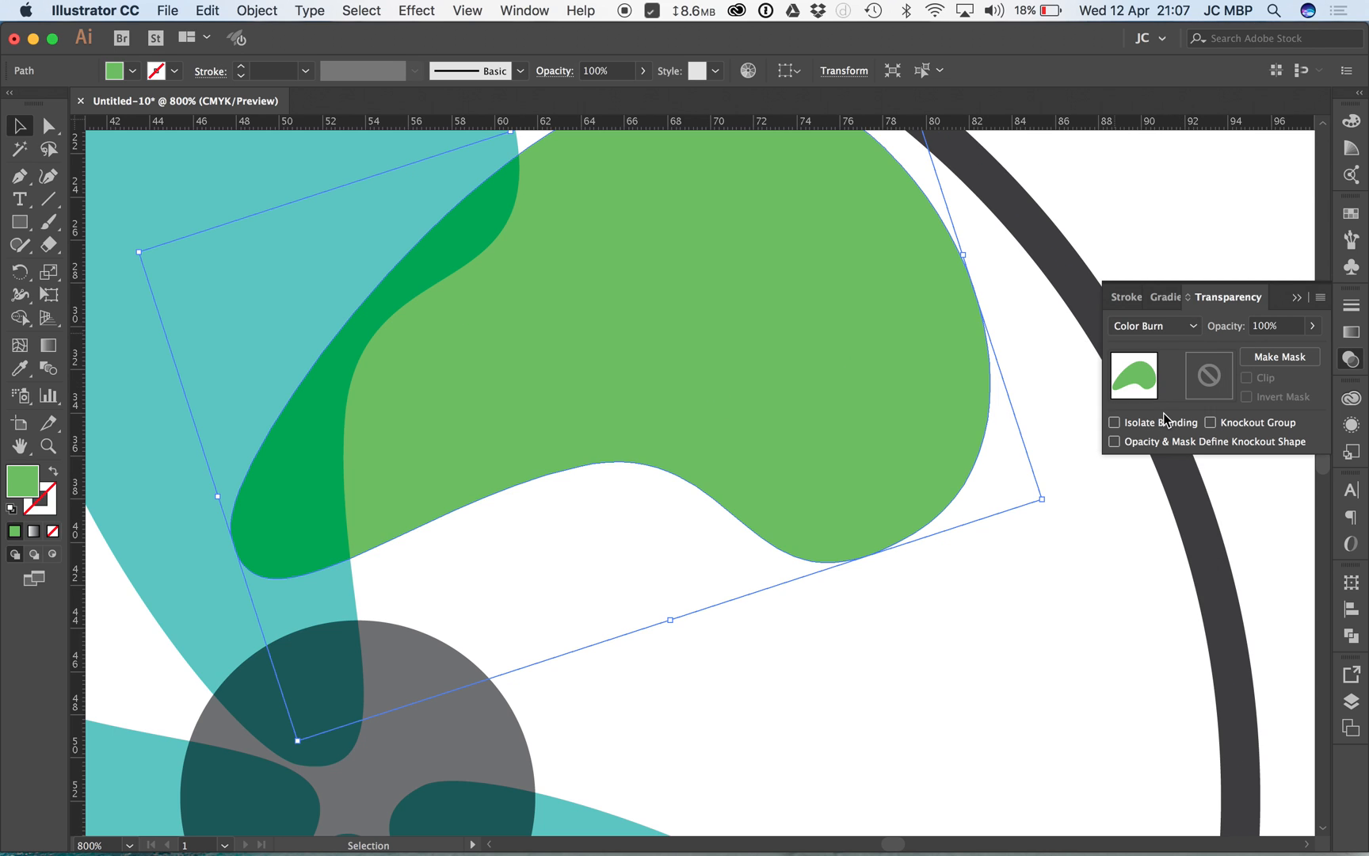
click(1172, 329)
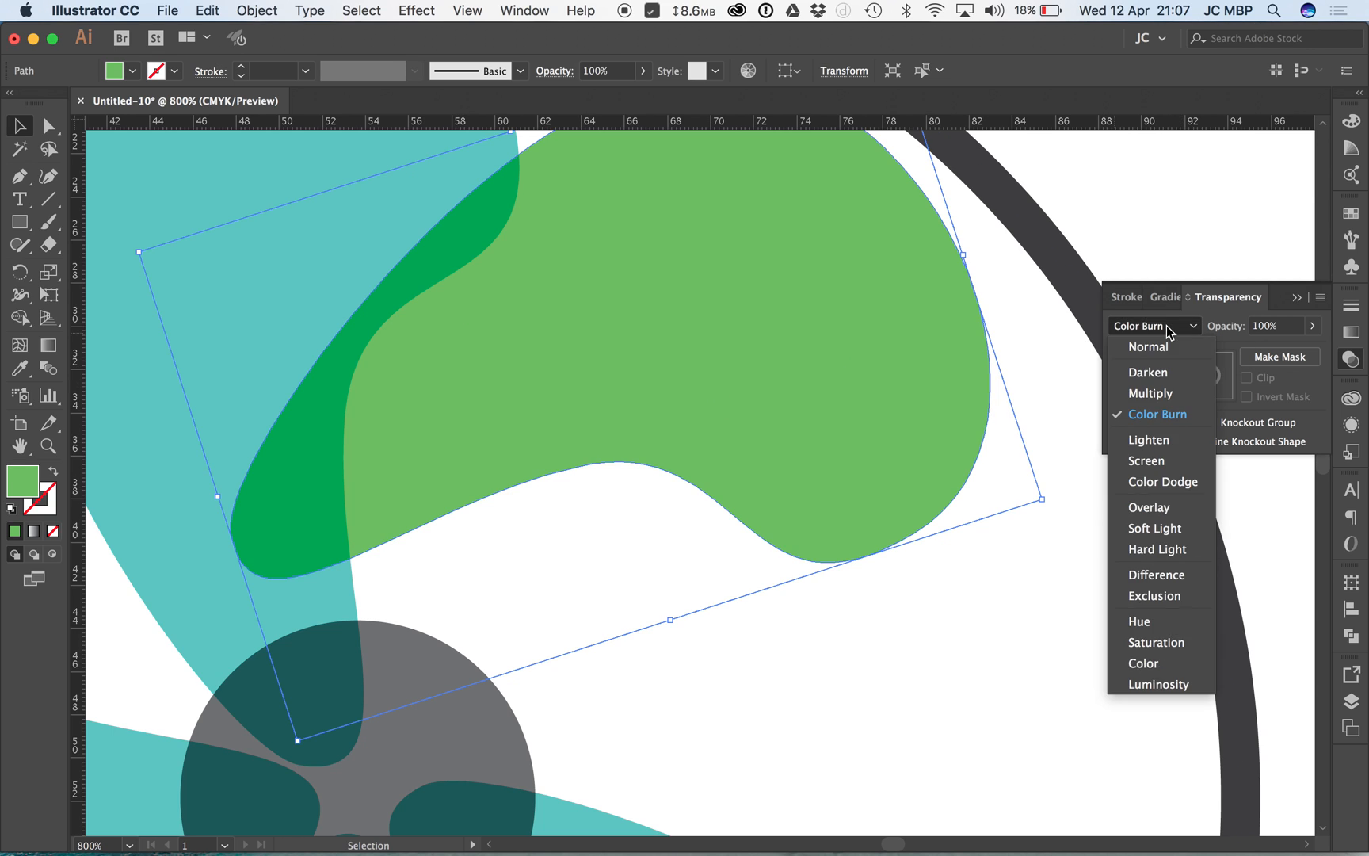
click(1171, 439)
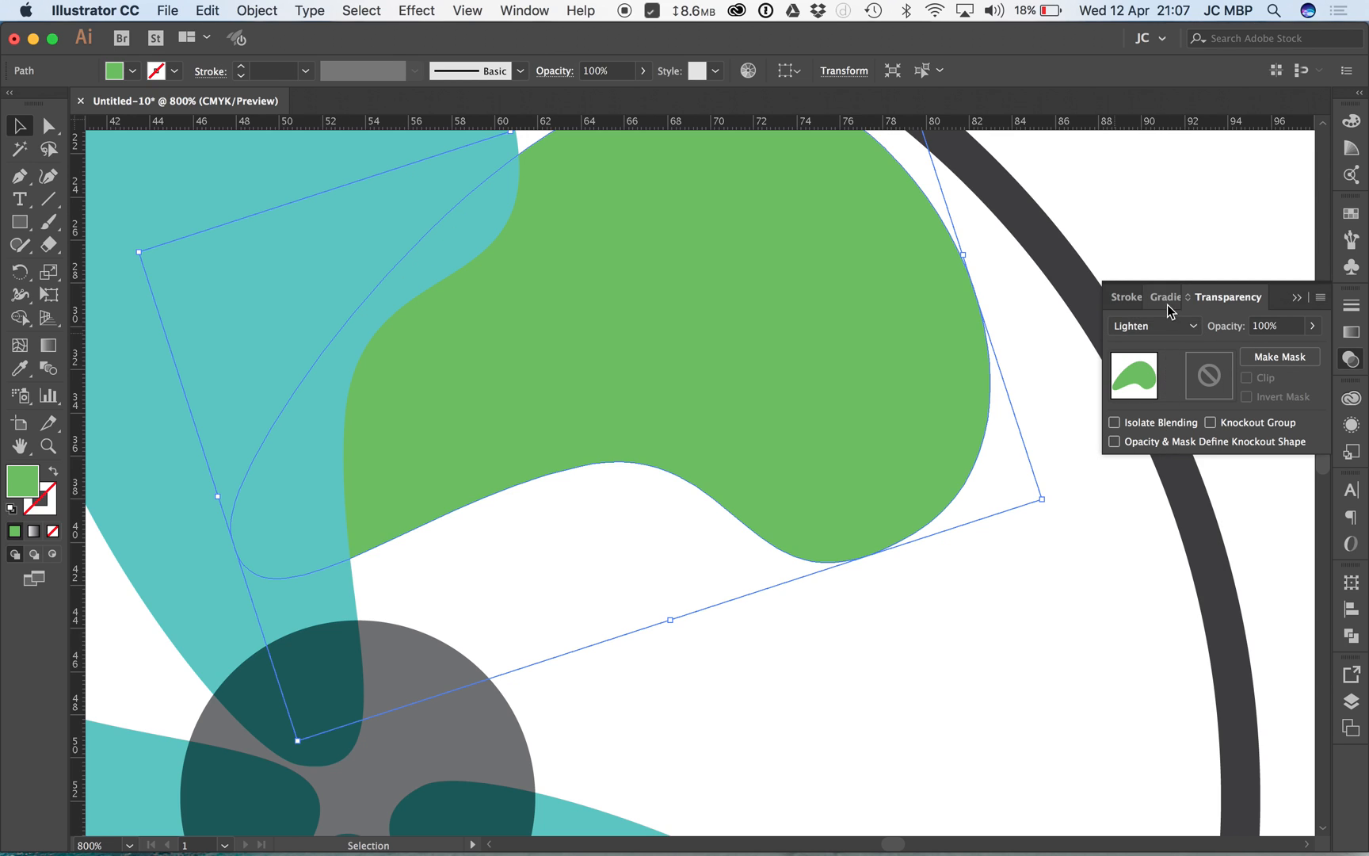
click(1171, 327)
click(1157, 466)
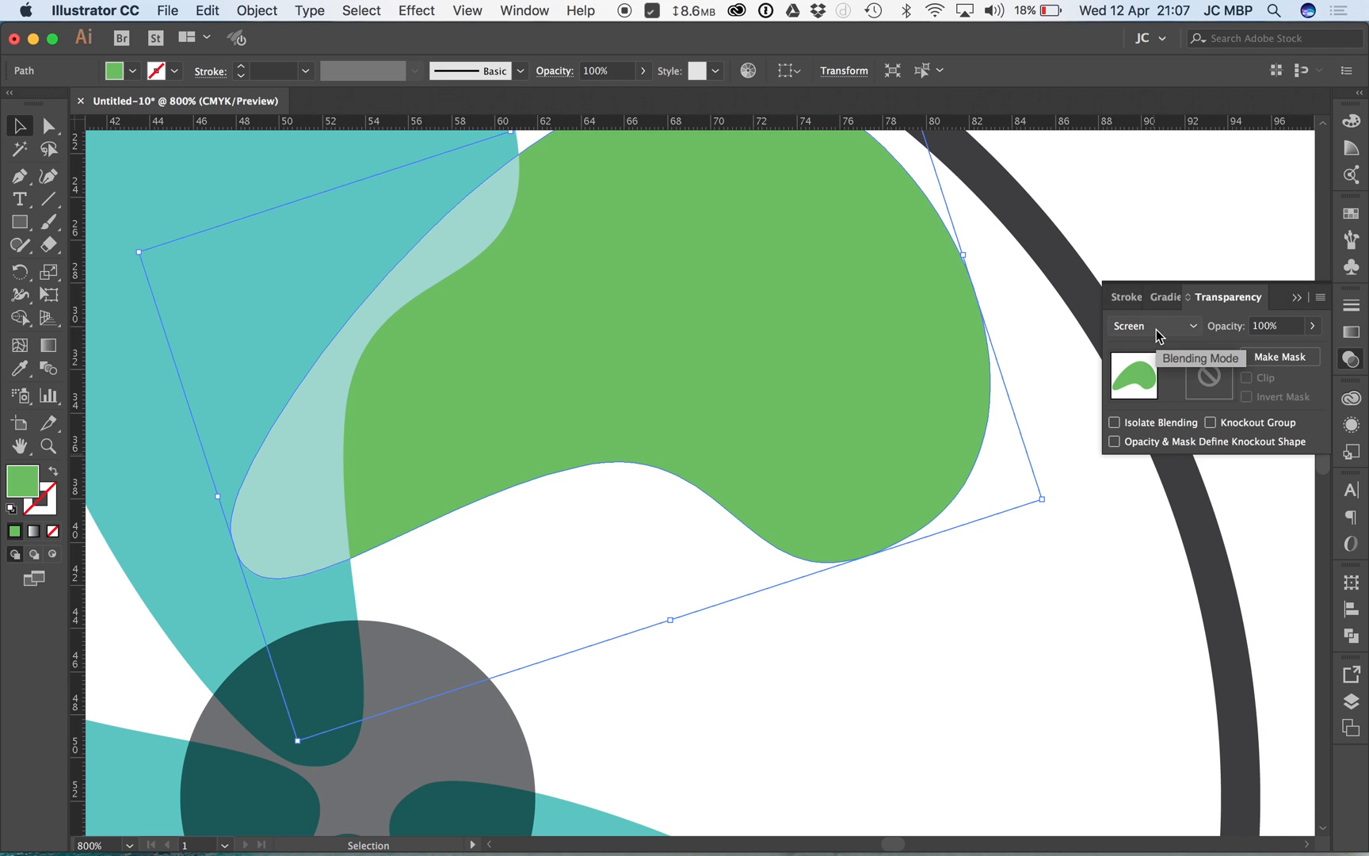
Draw a tall rectangle across the green blade and the outer ring, and fill it white with the Eyedropper tool.
drag(684, 381, 517, 477)
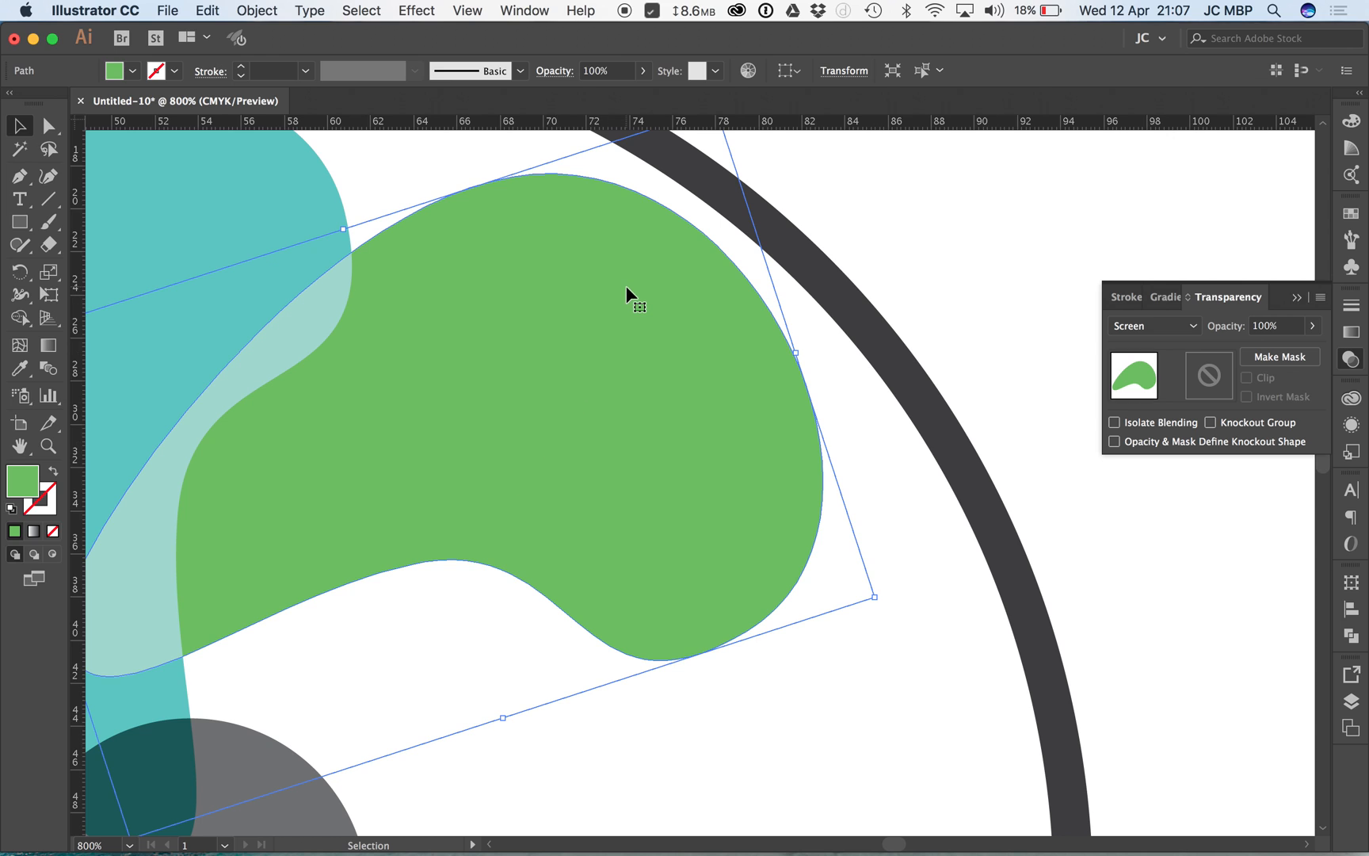
alt+super+click(480, 326)
alt+super+click(480, 325)
drag(673, 435, 634, 318)
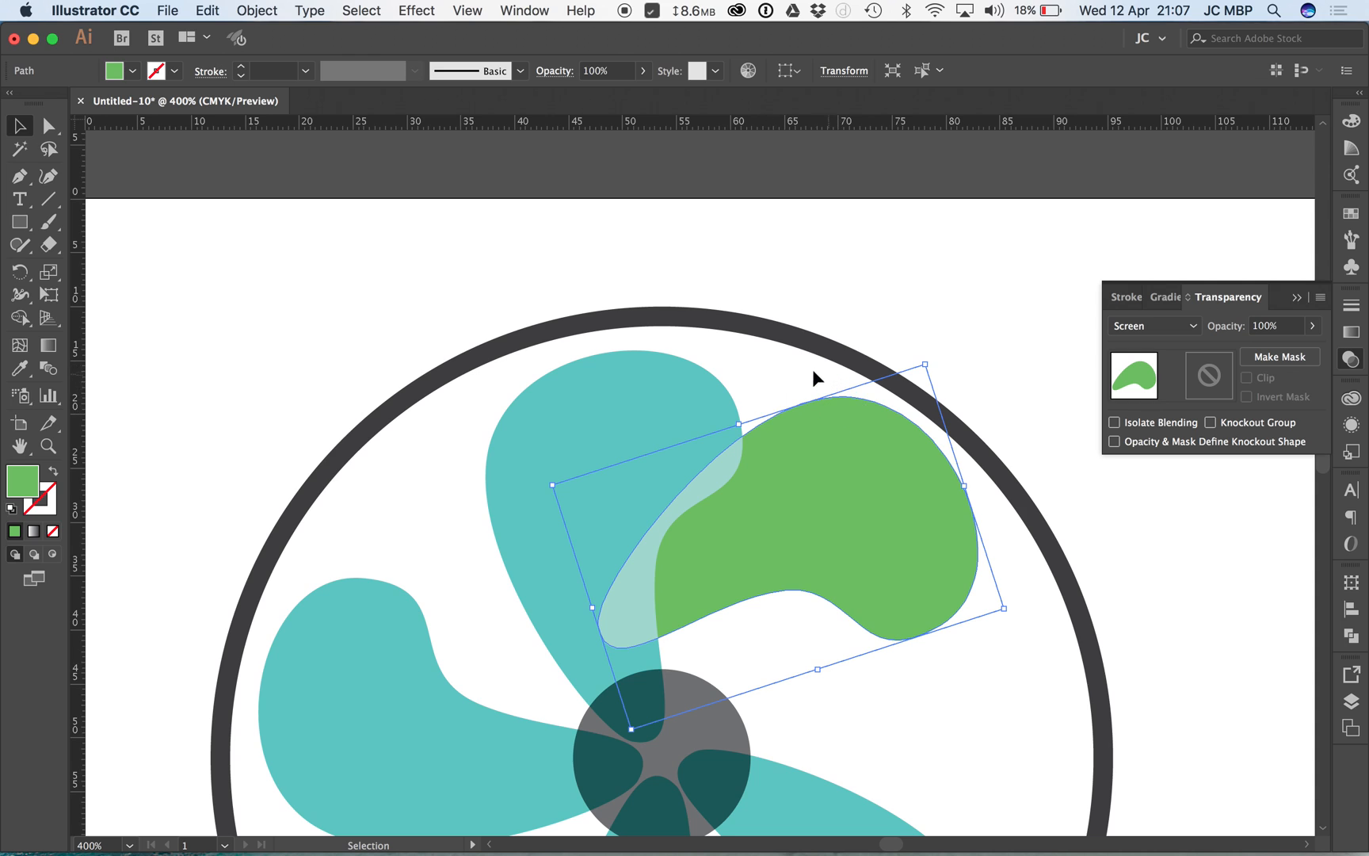
click(926, 288)
key(m)
drag(932, 290, 801, 536)
key(v)
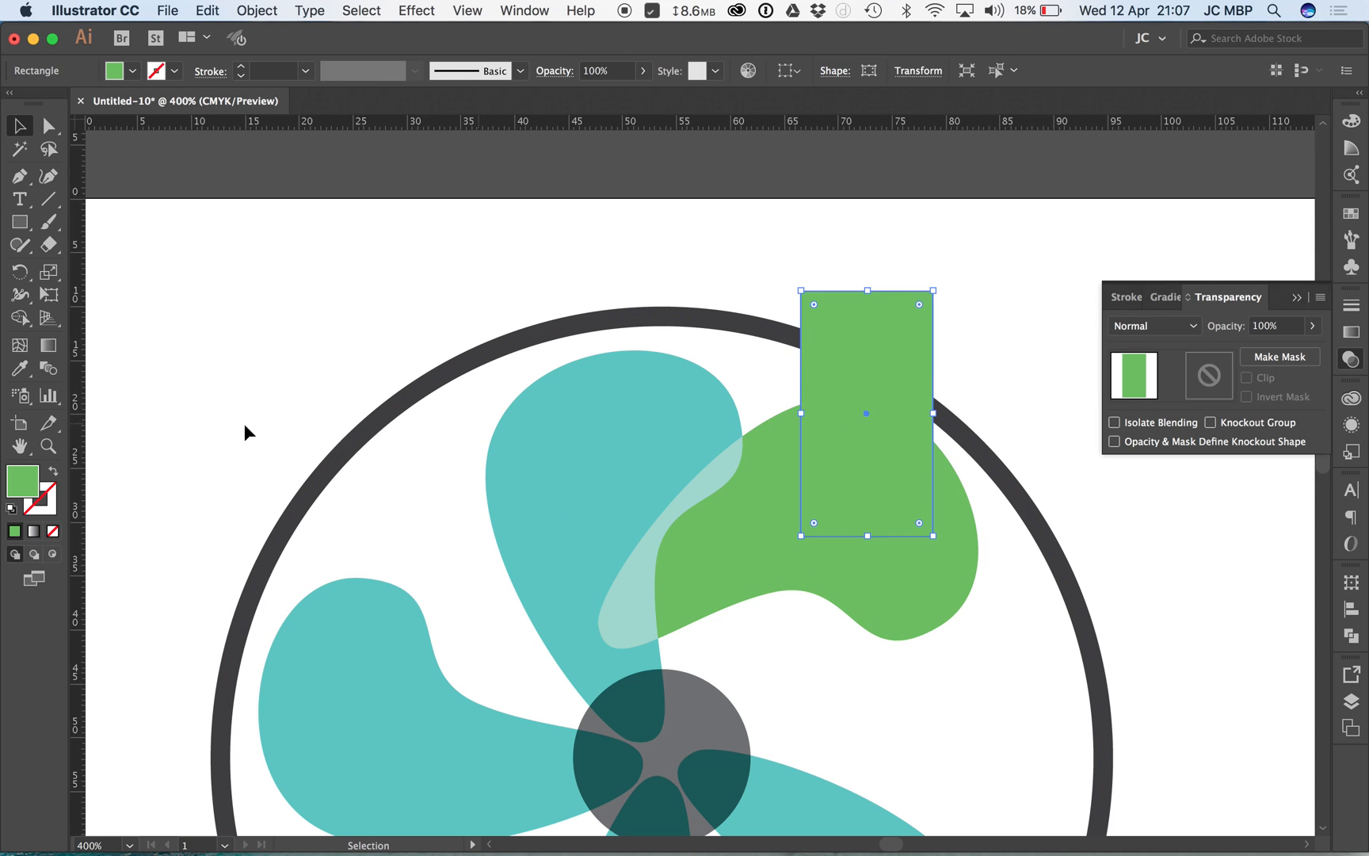
key(i)
click(488, 236)
key(v)
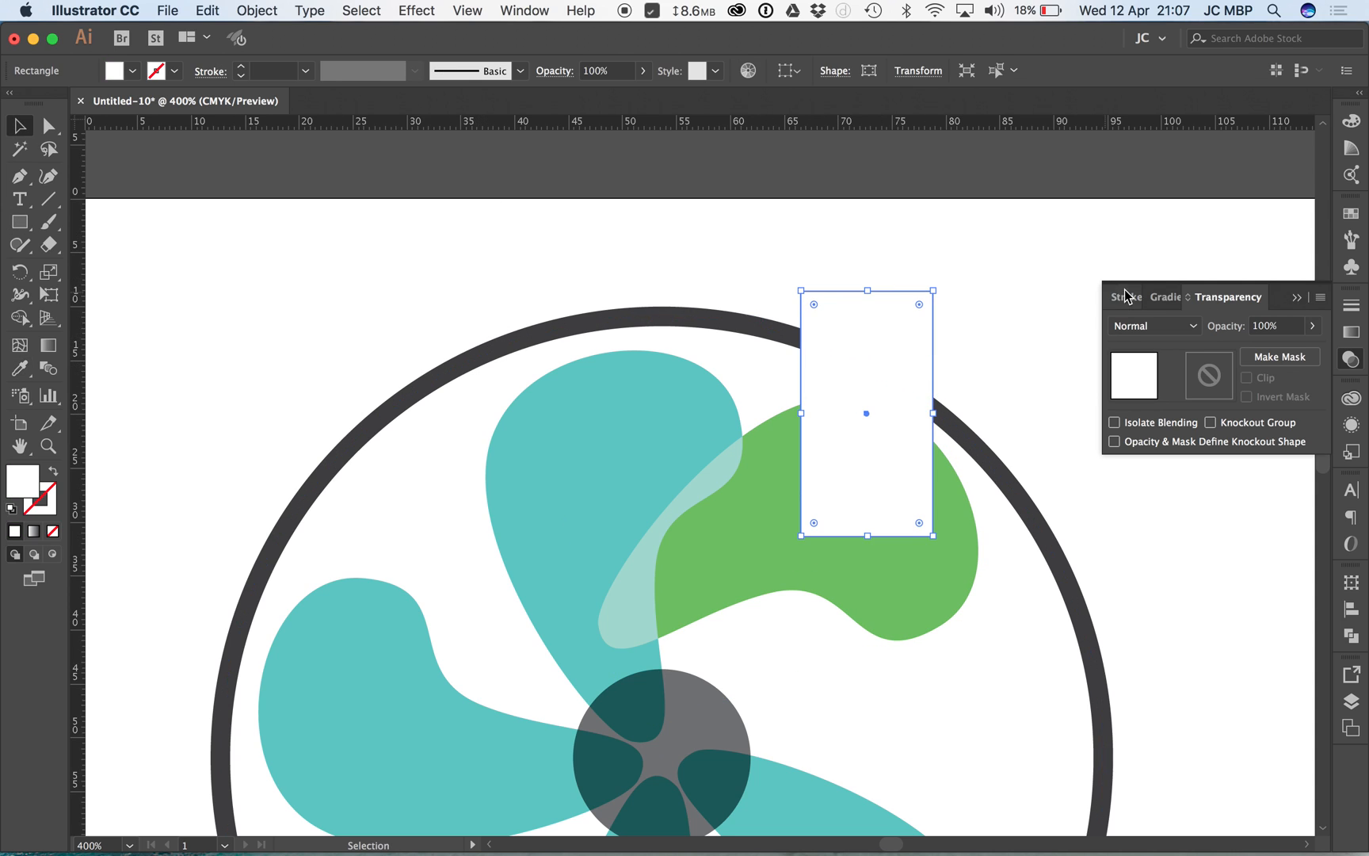
Try the Multiply and Darken blending modes on the white rectangle, then set it back to Normal.
click(1133, 324)
click(1141, 329)
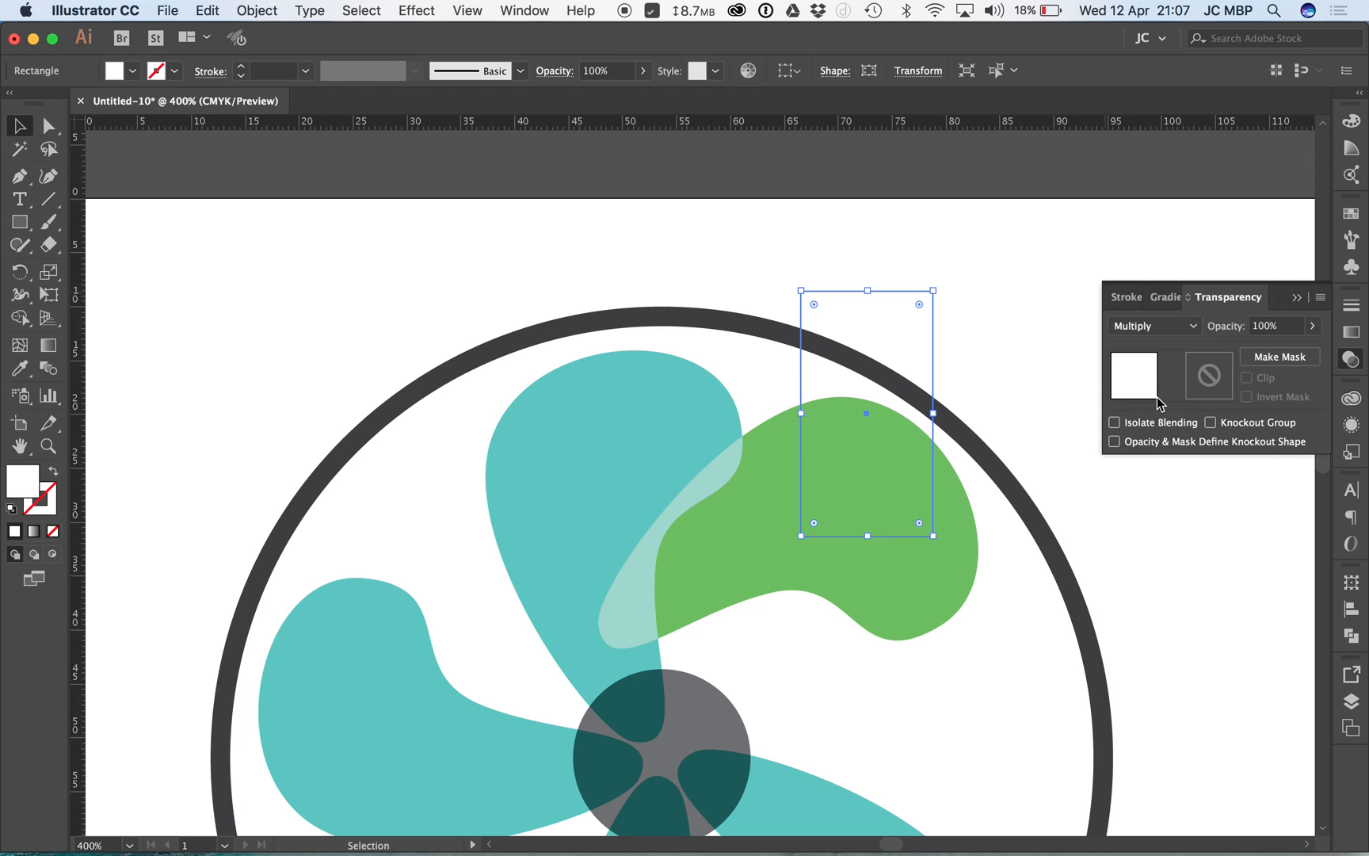
click(1139, 331)
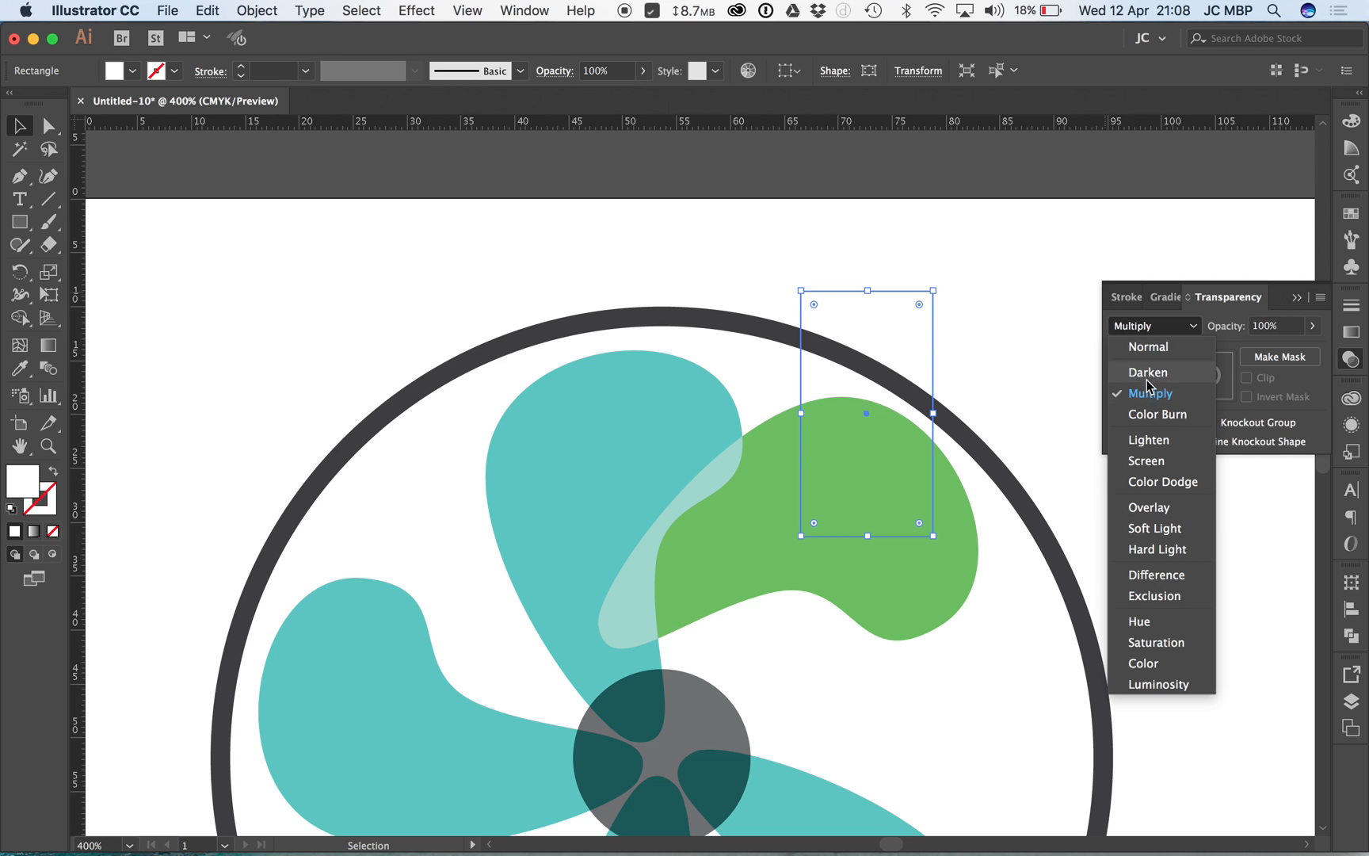
click(1147, 375)
click(1144, 329)
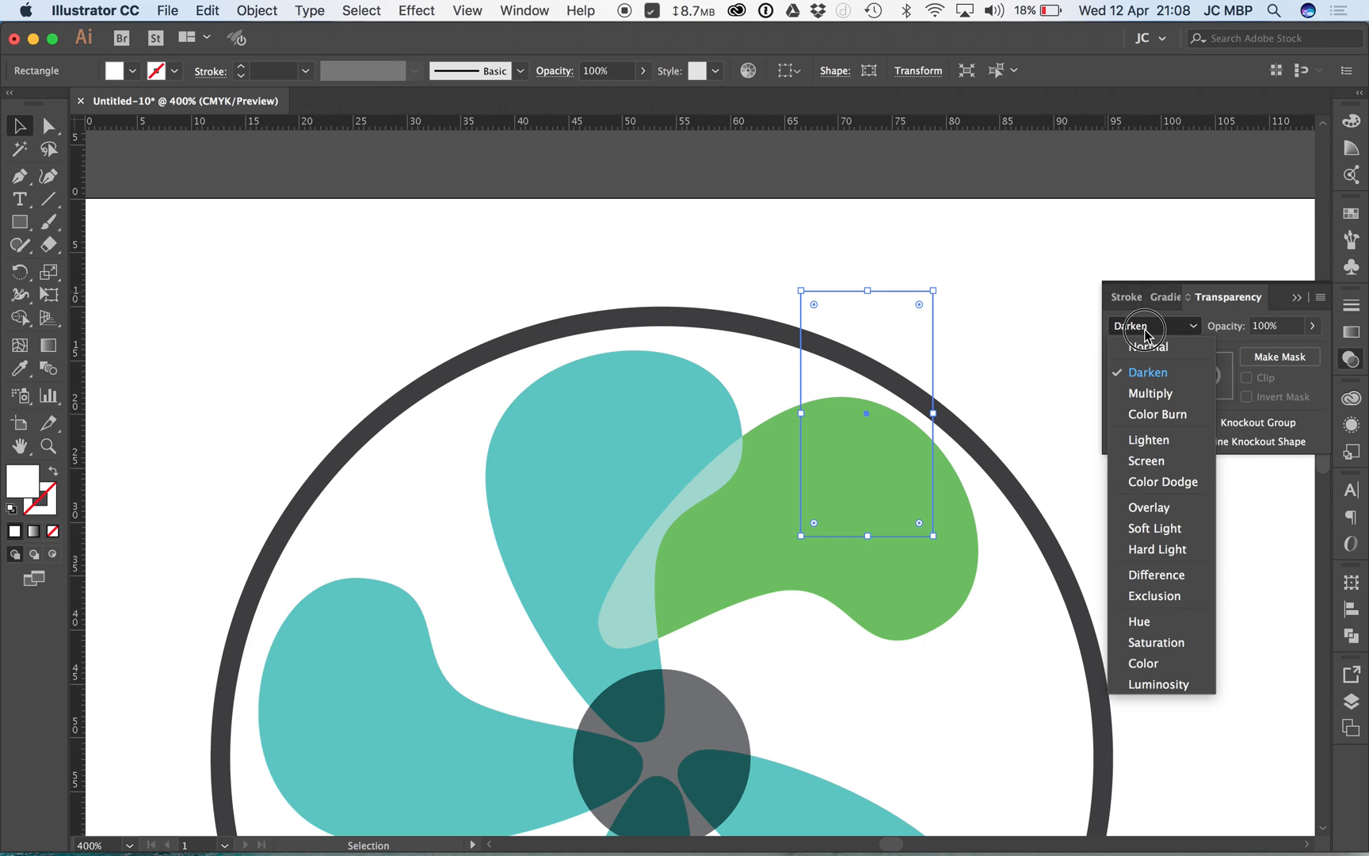
click(1148, 346)
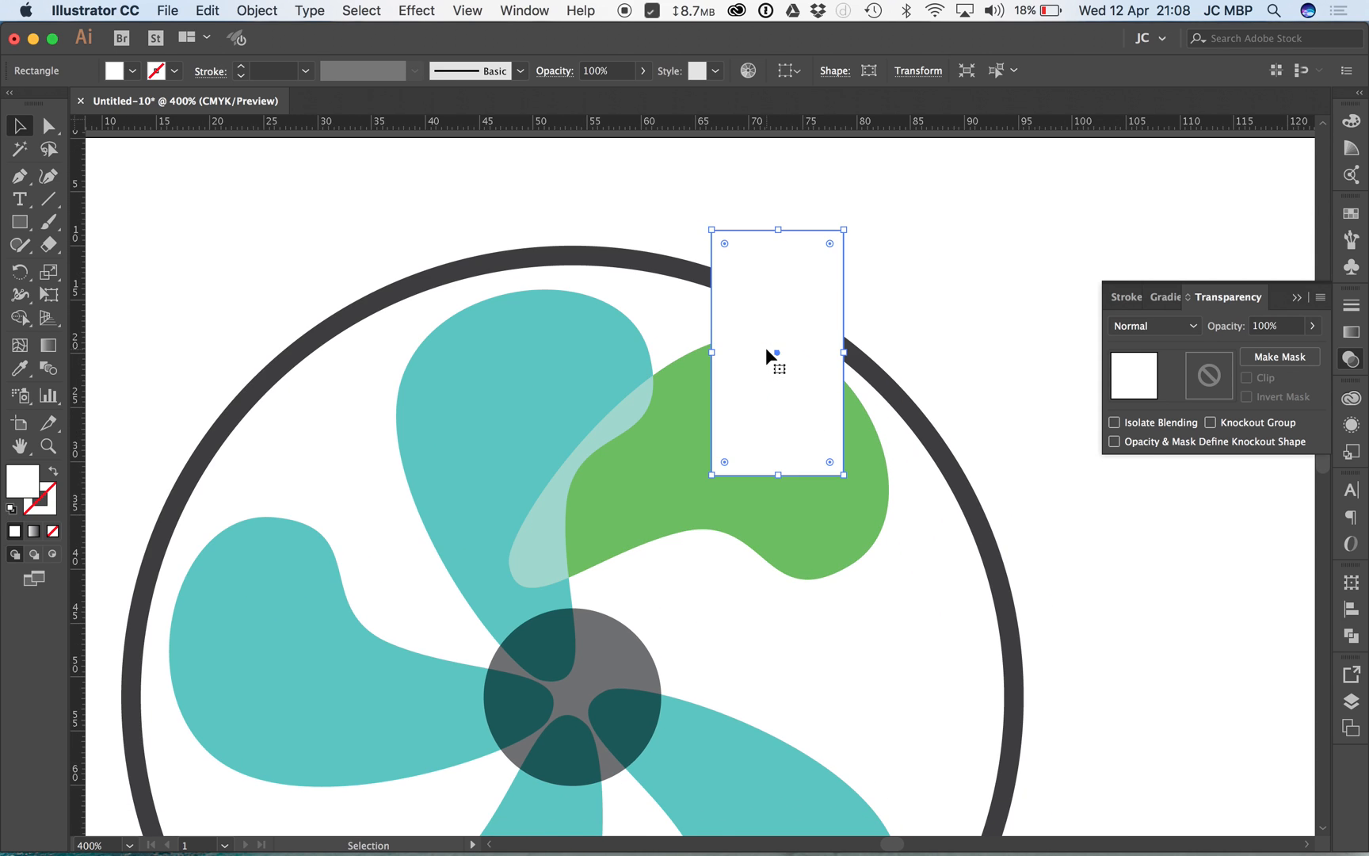
Switch to Any.do, mark the "Transparency & blending modes" sub-task as completed, and return to Illustrator.
click(652, 11)
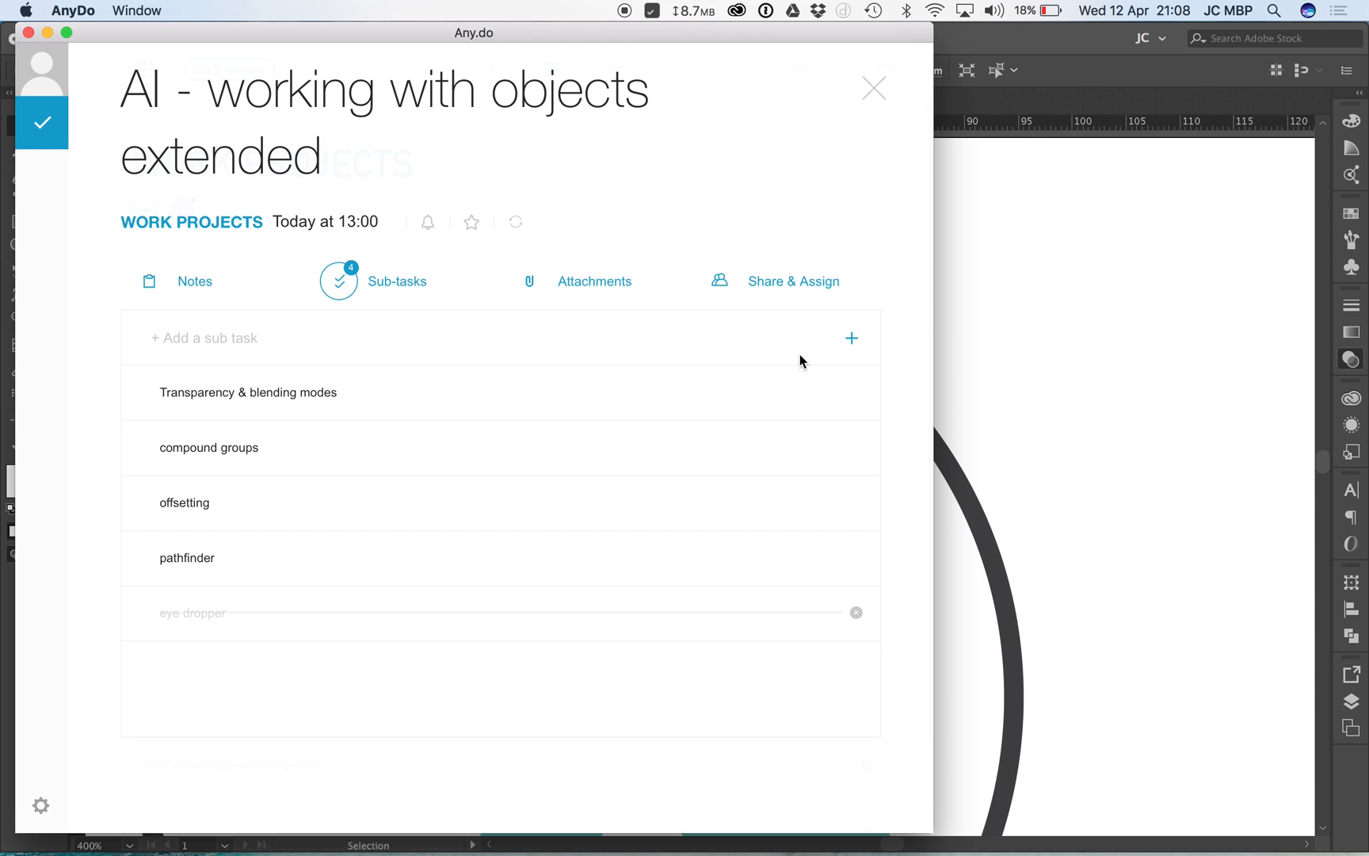
click(857, 395)
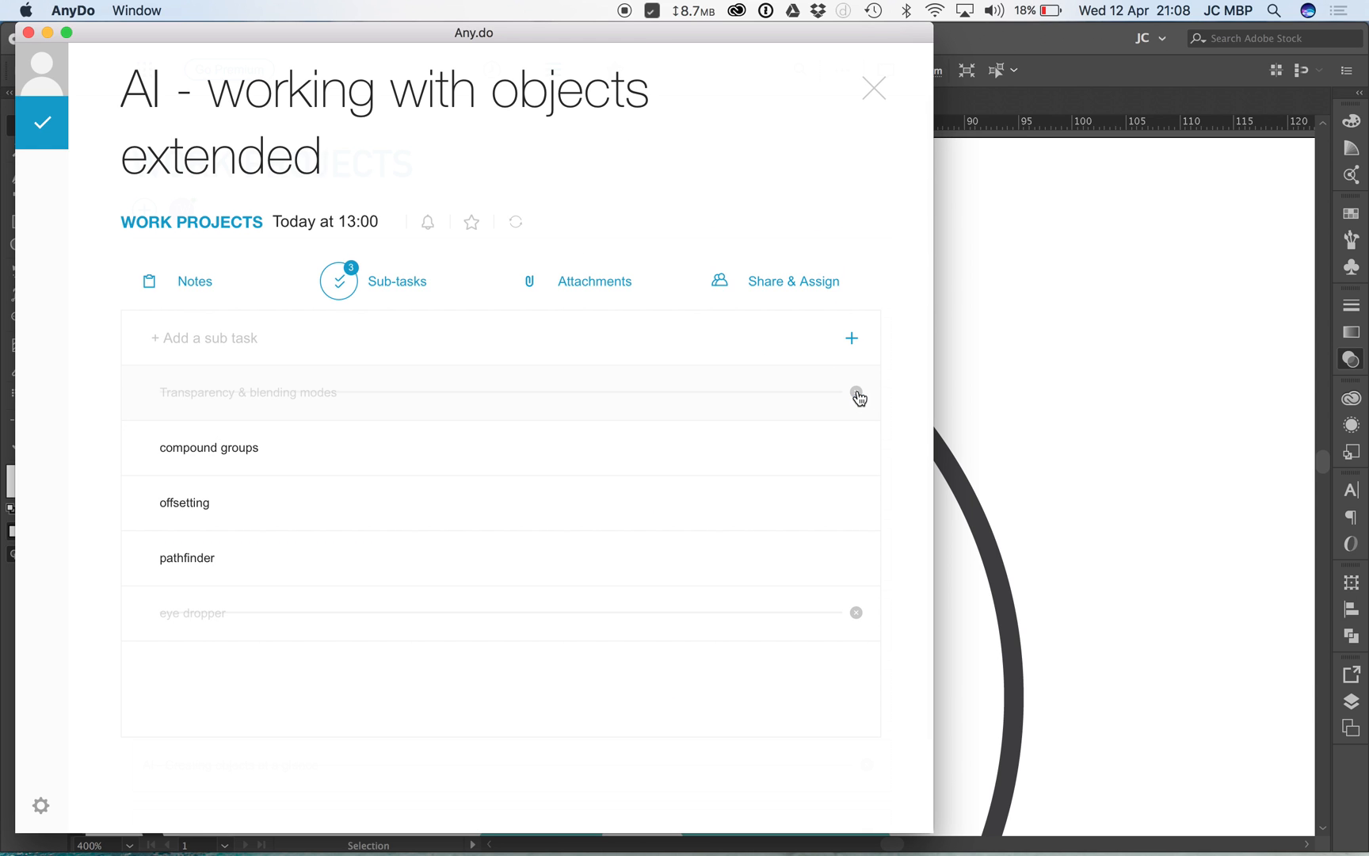
click(1011, 365)
Undo the rectangle, recolouring, blade move and blending mode changes back to the original fan, and deselect everything.
drag(837, 510, 842, 327)
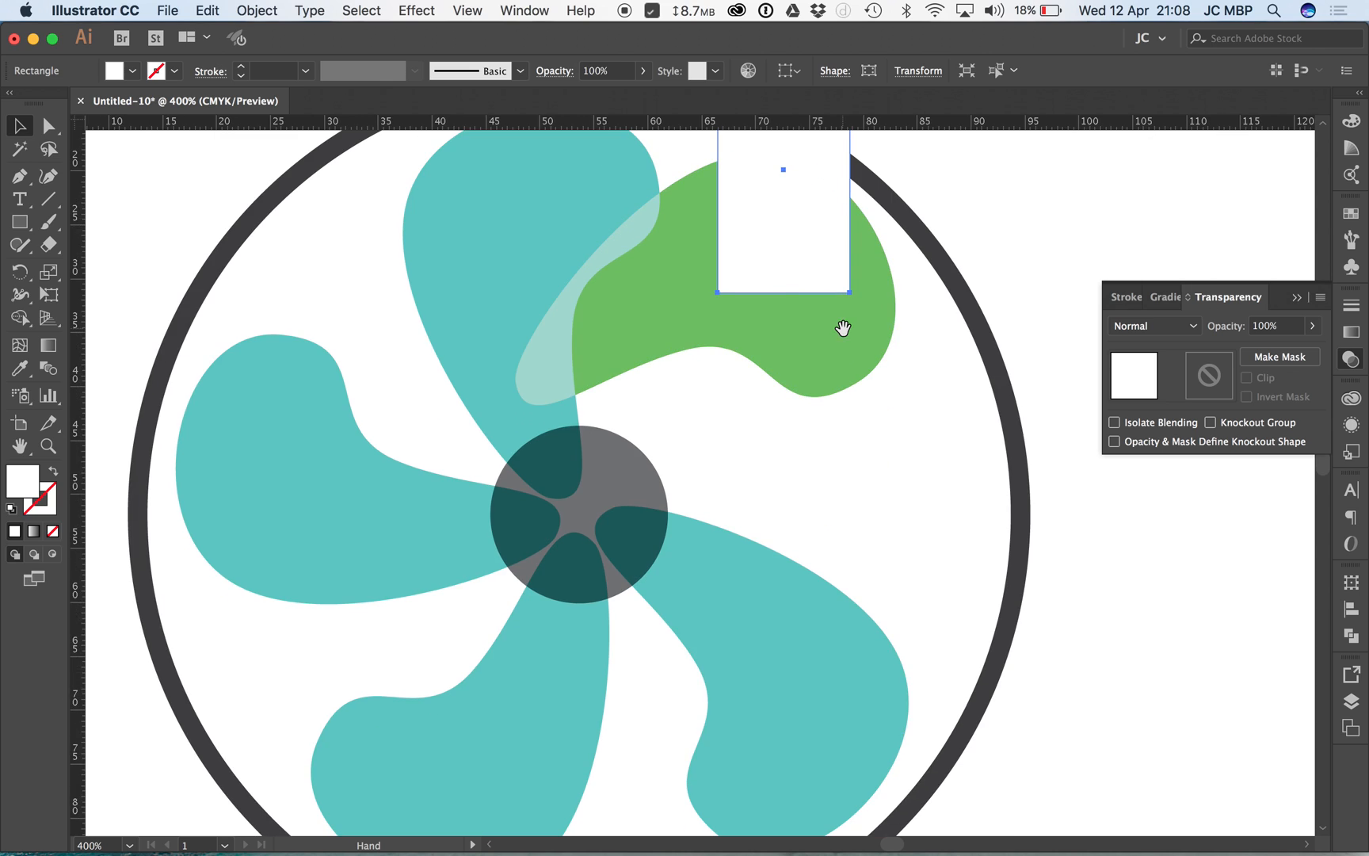
key(super+z)
key(super+z)
key(super+z)
key(super+z)
key(super+z)
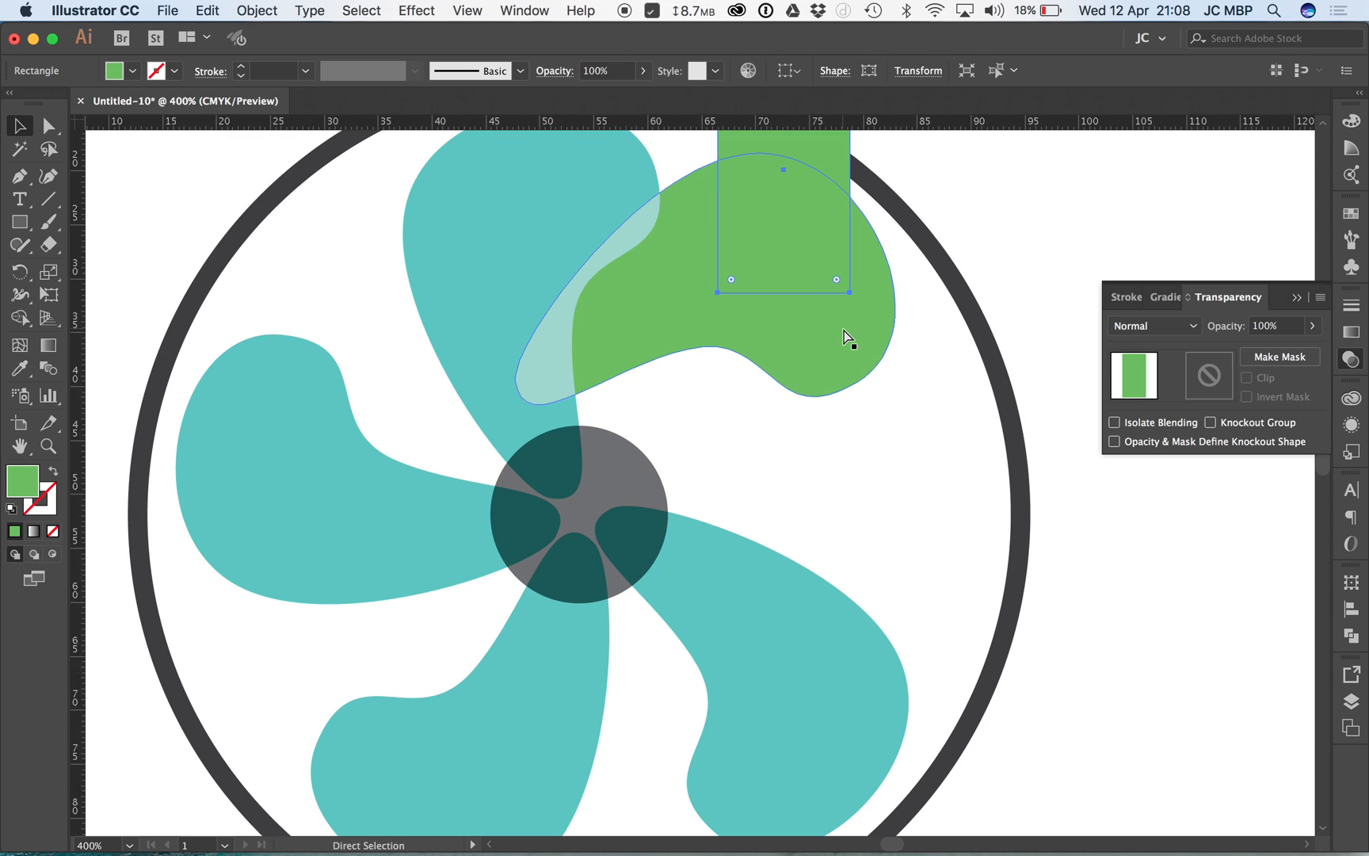
key(super+z)
key(super+z)
key(super+z)
key(super+z)
key(super+z)
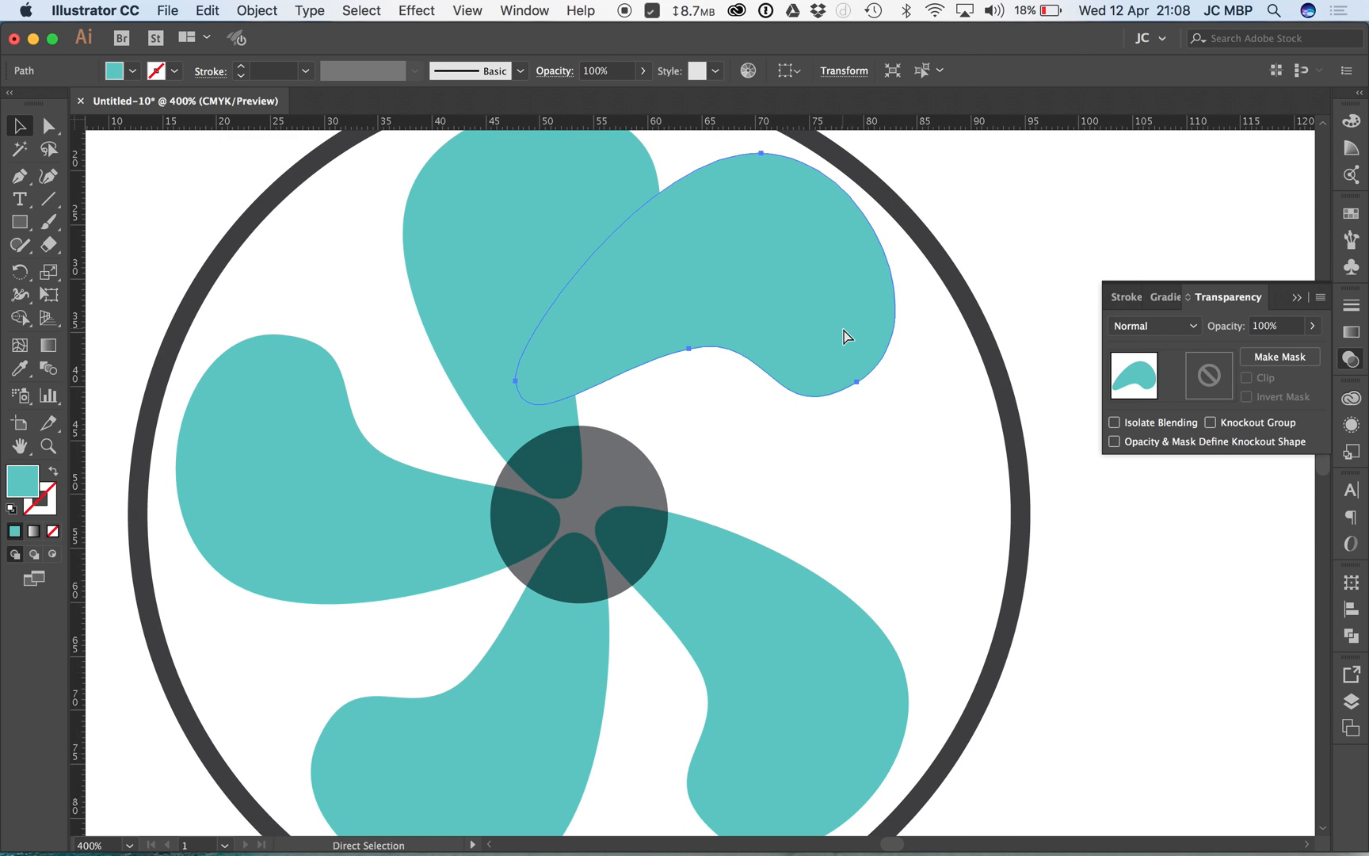
click(736, 240)
drag(731, 444, 747, 268)
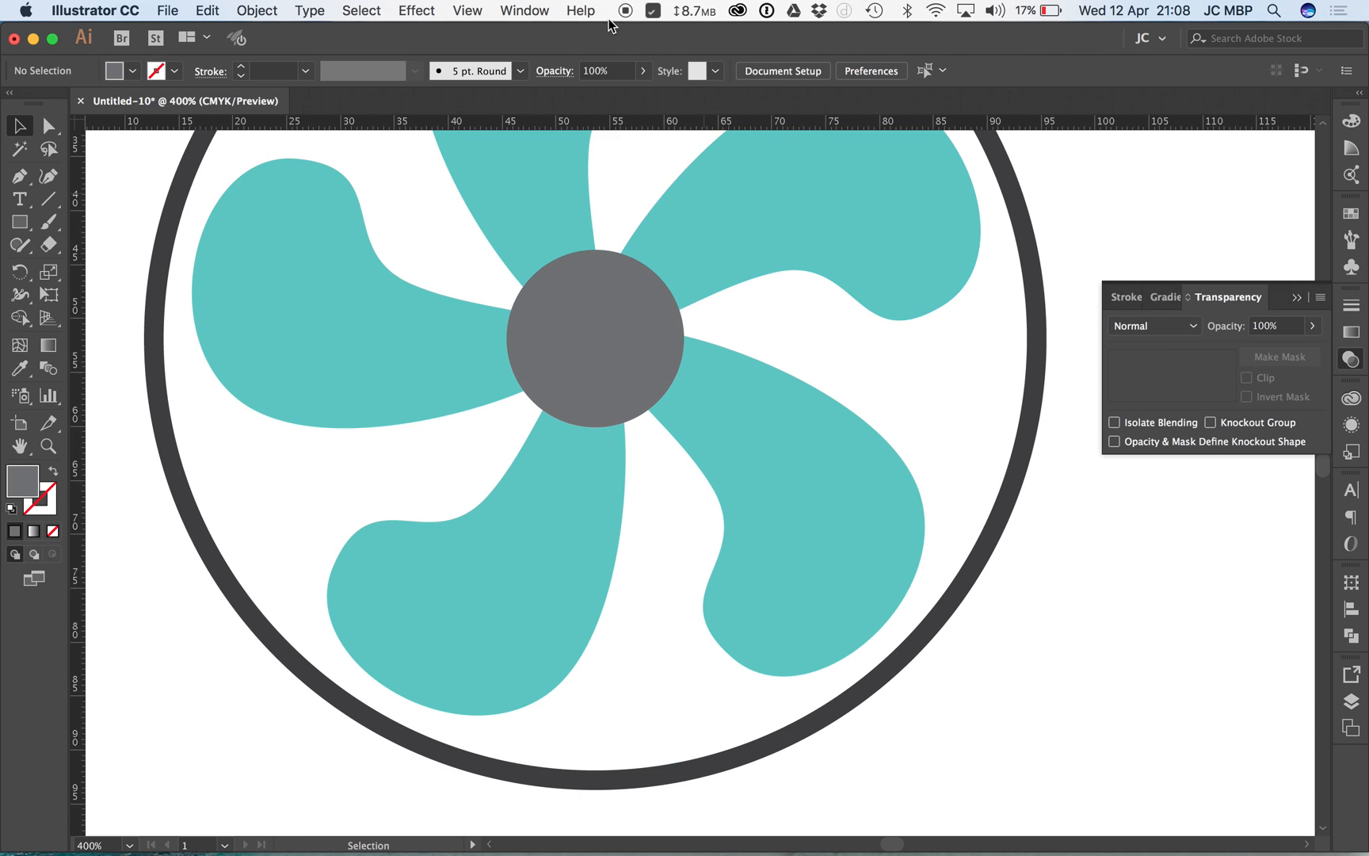
Bring up the Pathfinder commands.
click(531, 12)
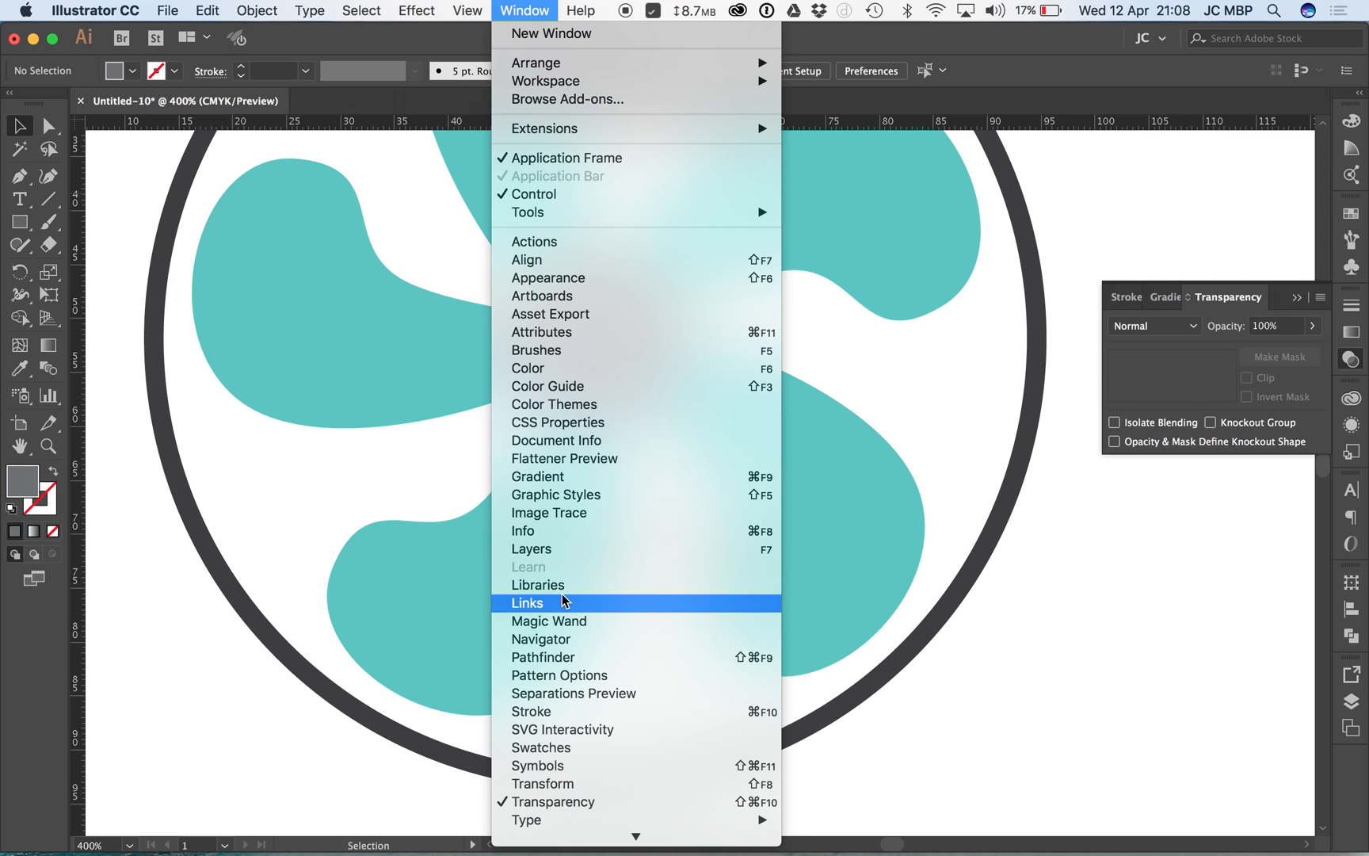
click(571, 656)
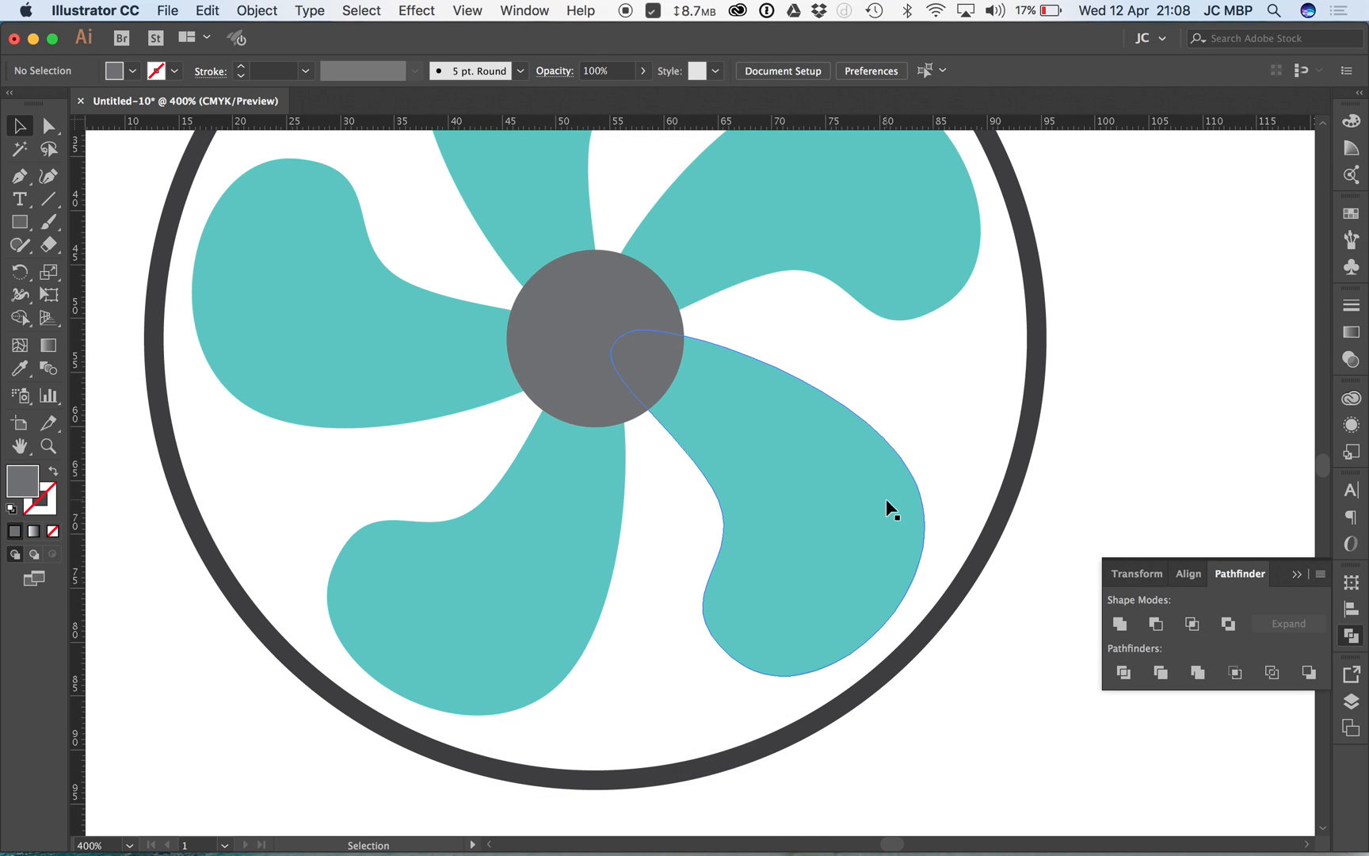
Draw a closed grey blade shape about 35 mm wide with a concave inner end beside the fan, using the Pen tool.
drag(872, 438, 813, 458)
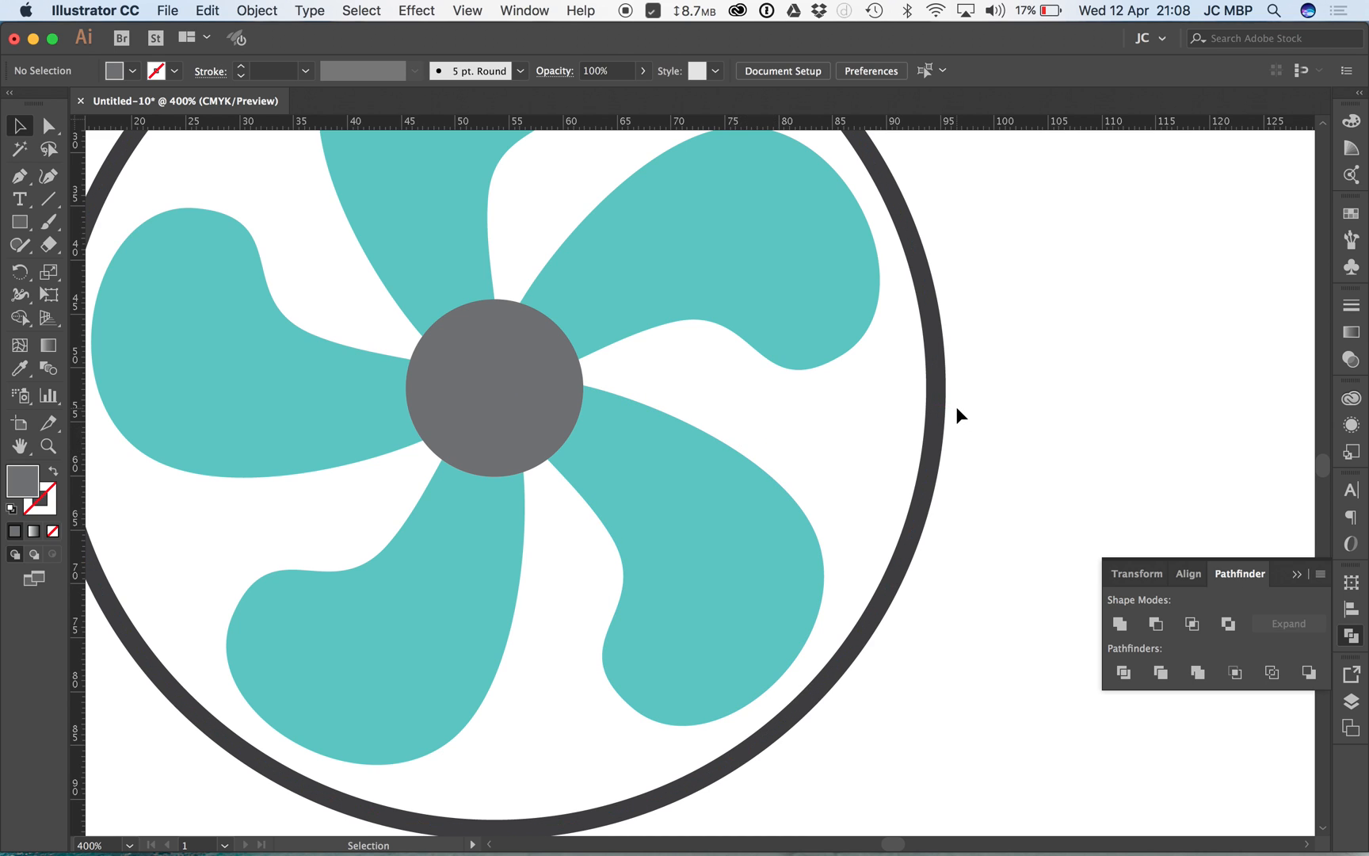
drag(865, 450, 737, 504)
click(1036, 331)
key(p)
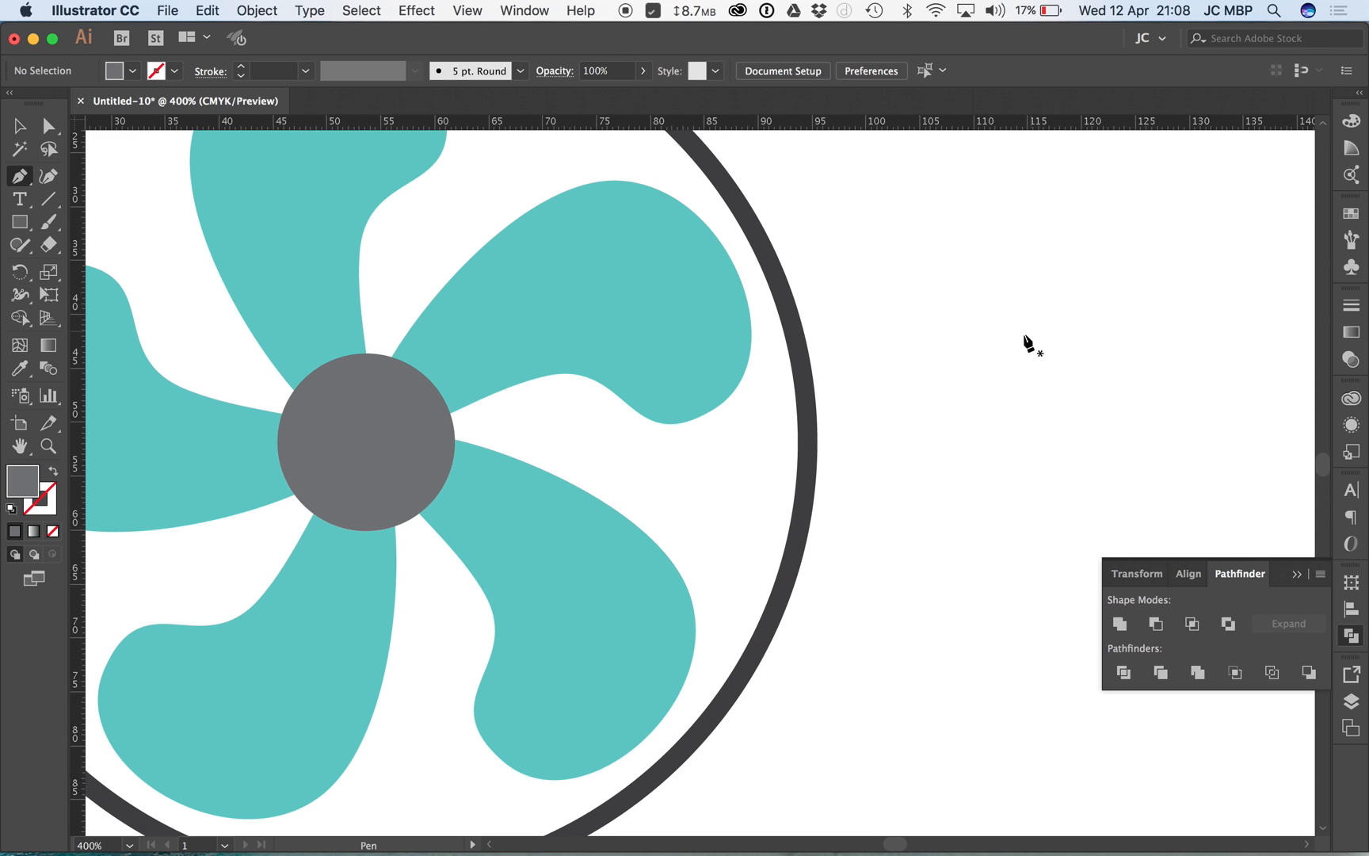
drag(939, 306, 1025, 337)
drag(1111, 346, 908, 352)
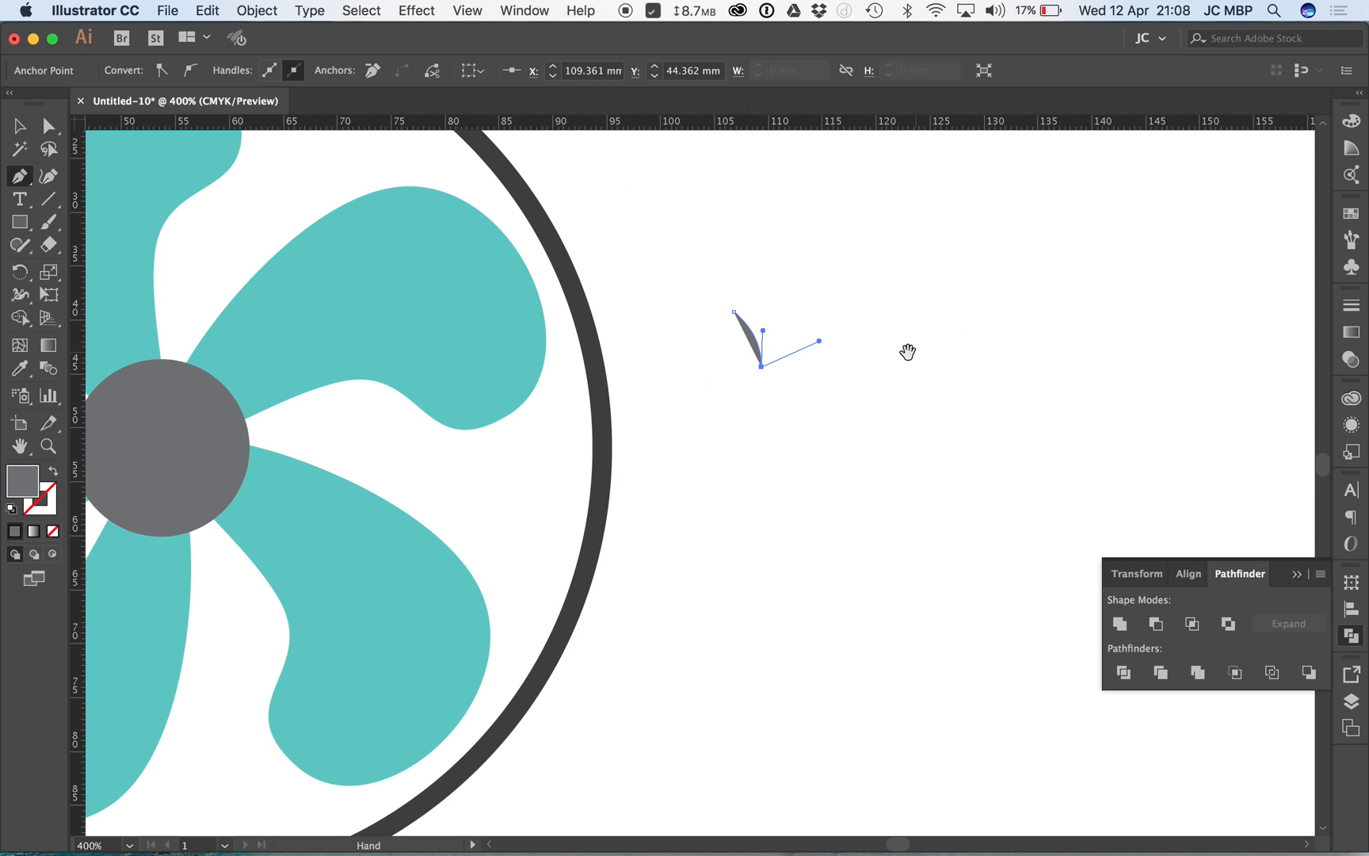
drag(995, 354, 1039, 450)
drag(1094, 404, 1079, 337)
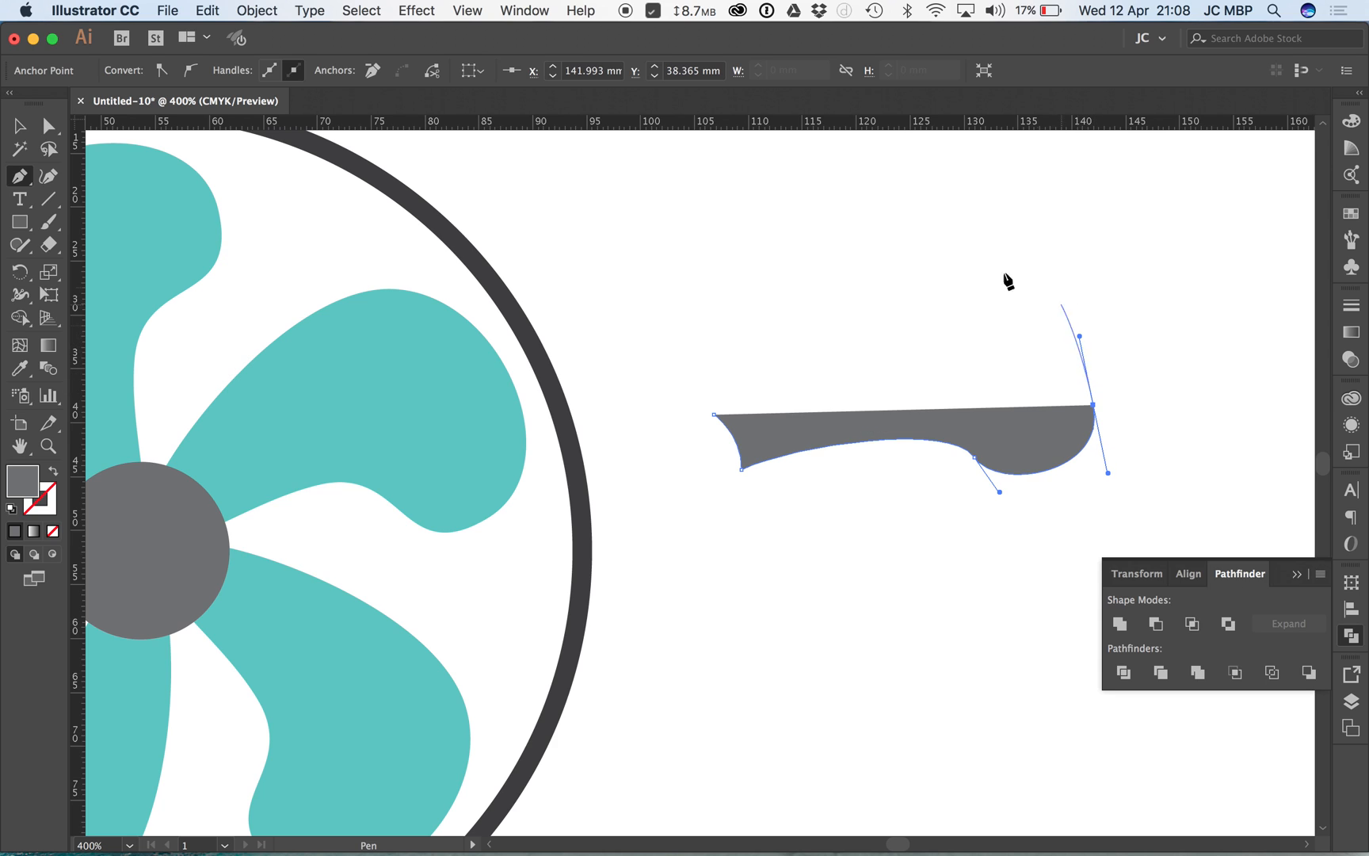
drag(886, 289, 804, 352)
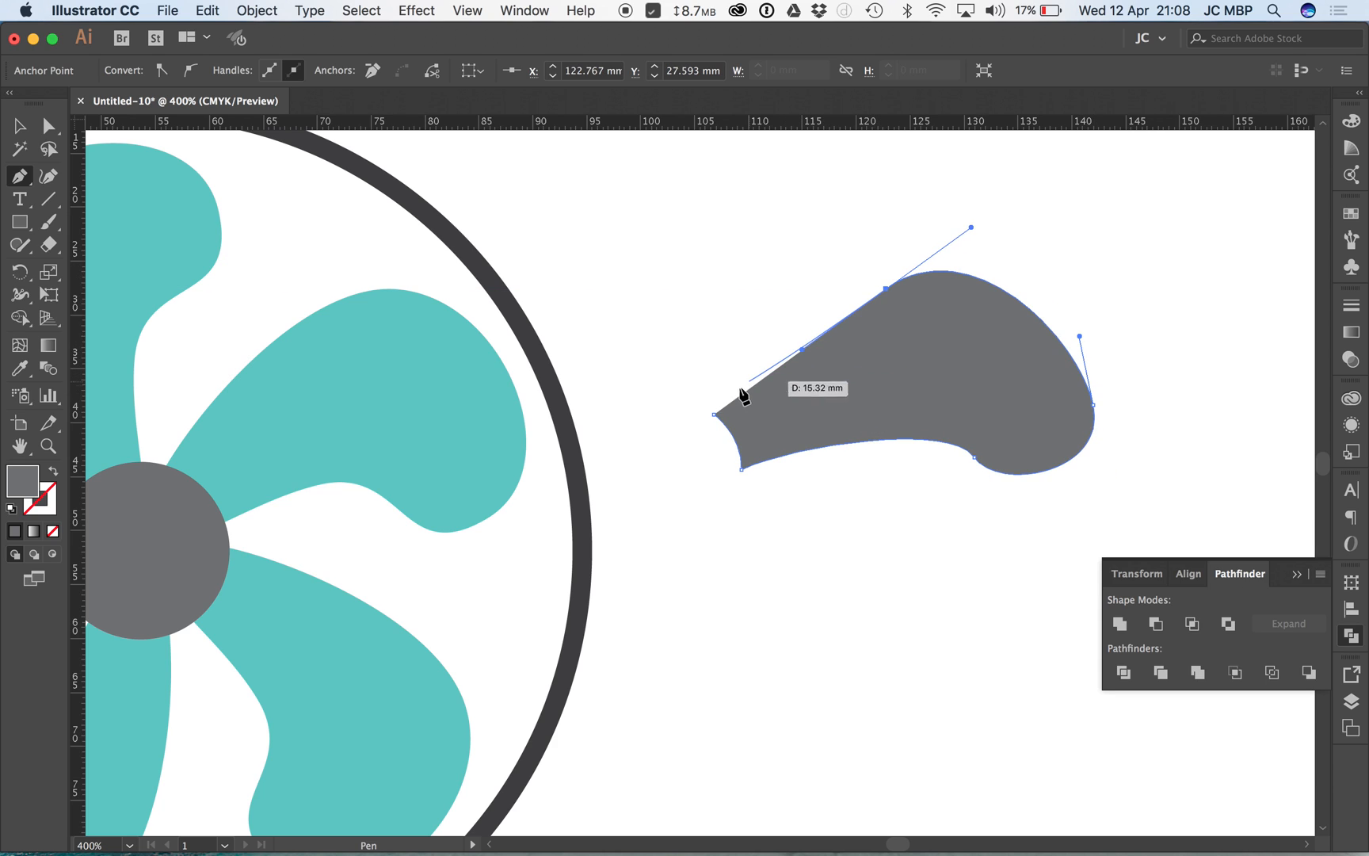
click(716, 415)
key(v)
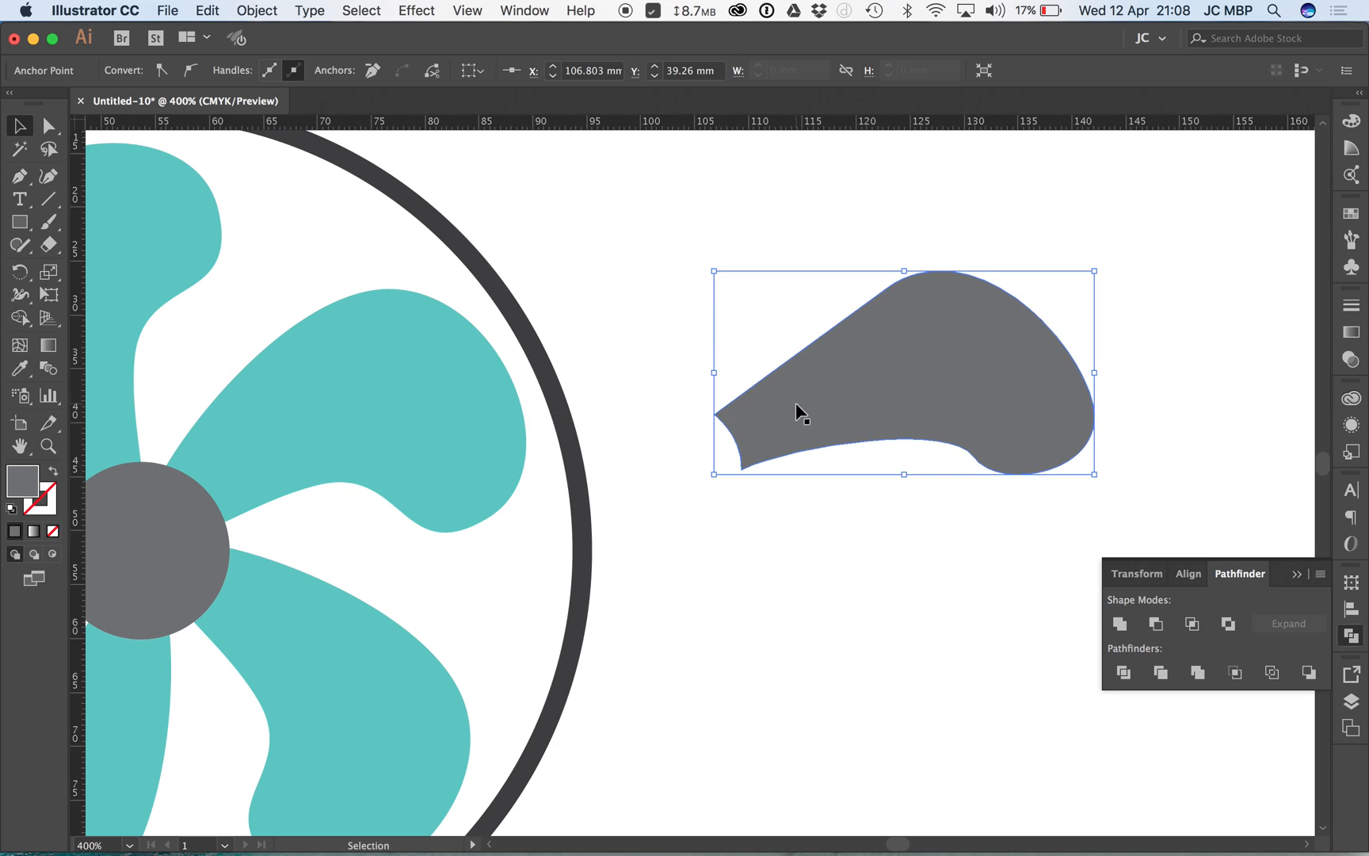
click(685, 377)
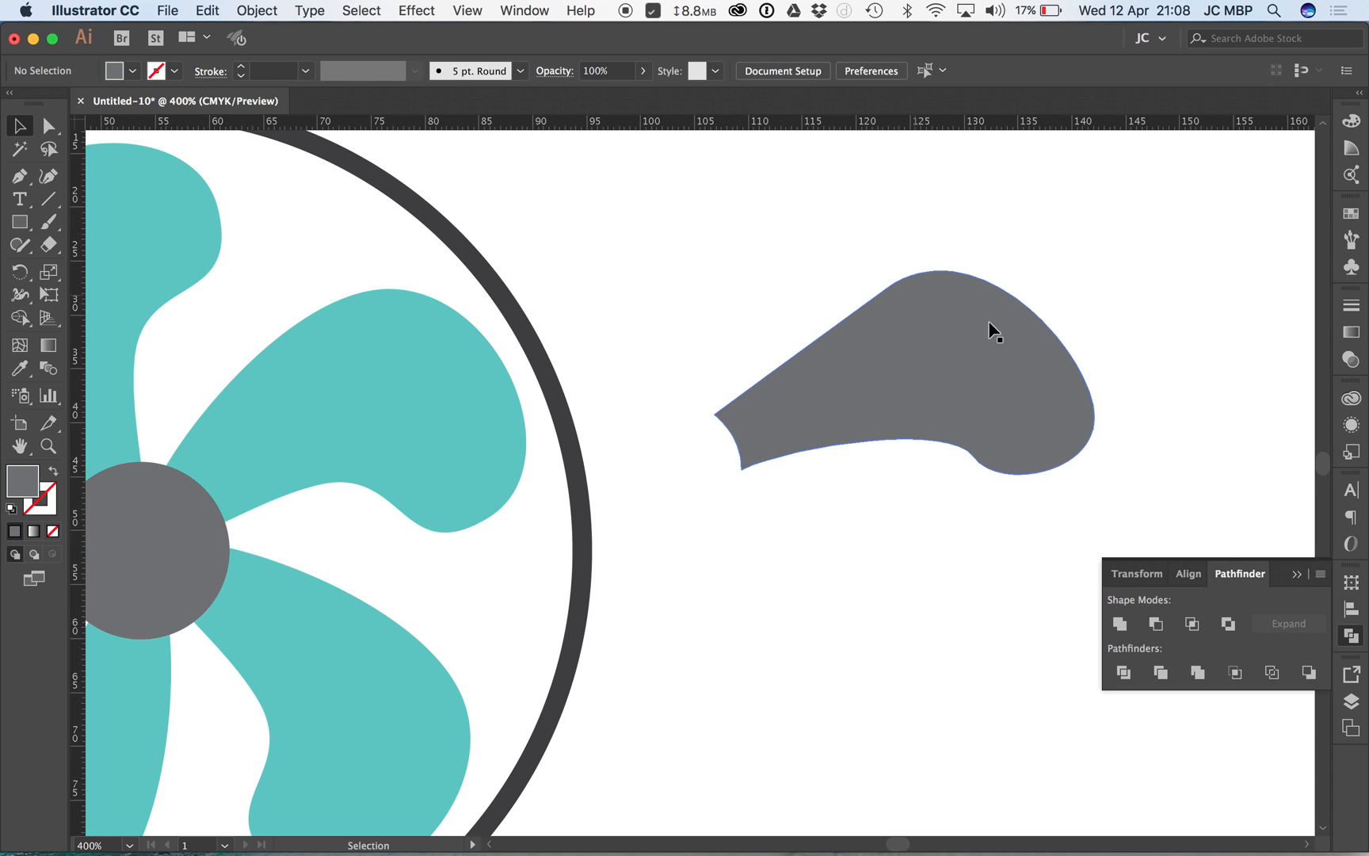
Subtract the grey centre circle from the fan's upper-right blade with Pathfinder's Minus Front, and show the cut blade's anchor points.
key(space)
drag(625, 478, 888, 357)
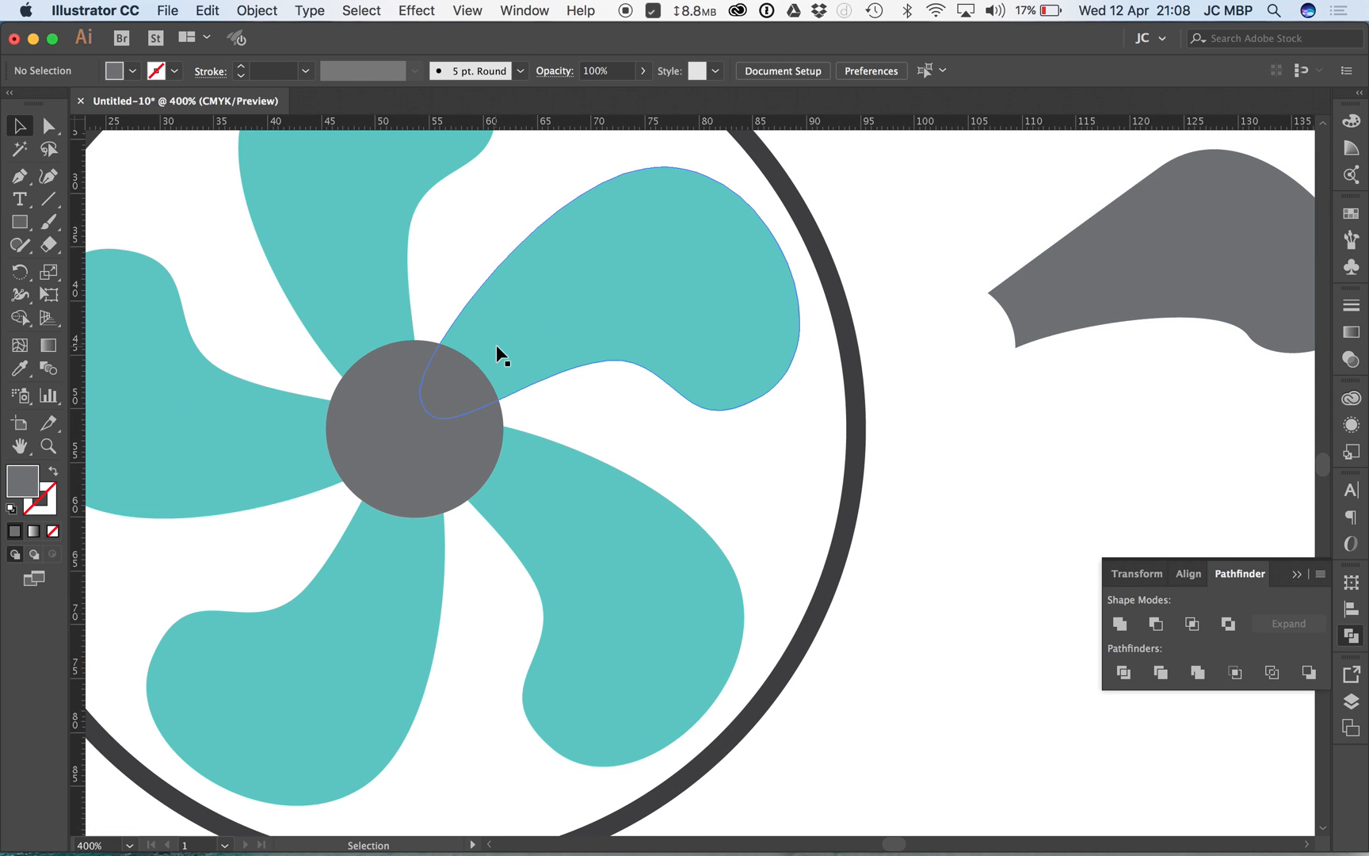
click(421, 418)
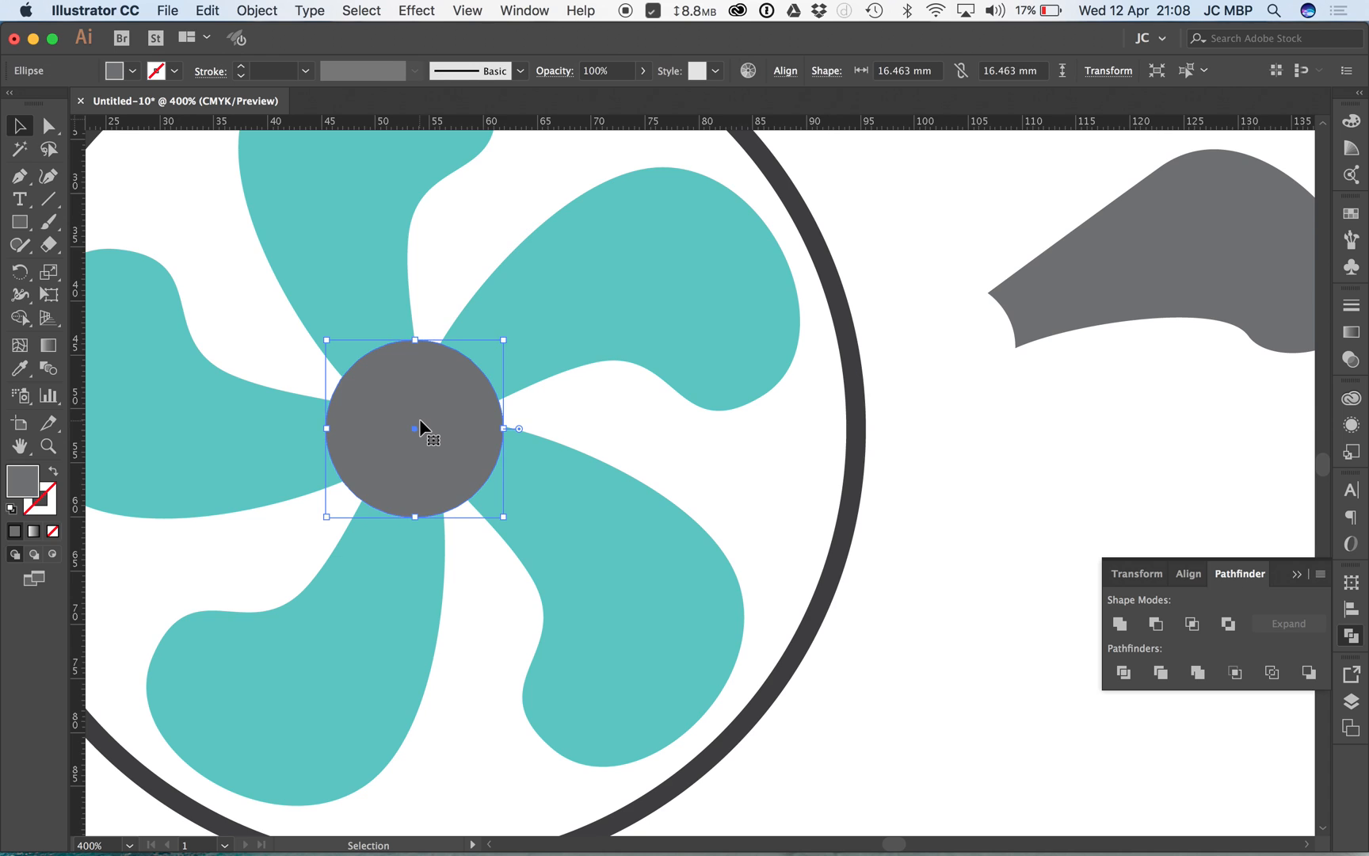
shift+click(584, 296)
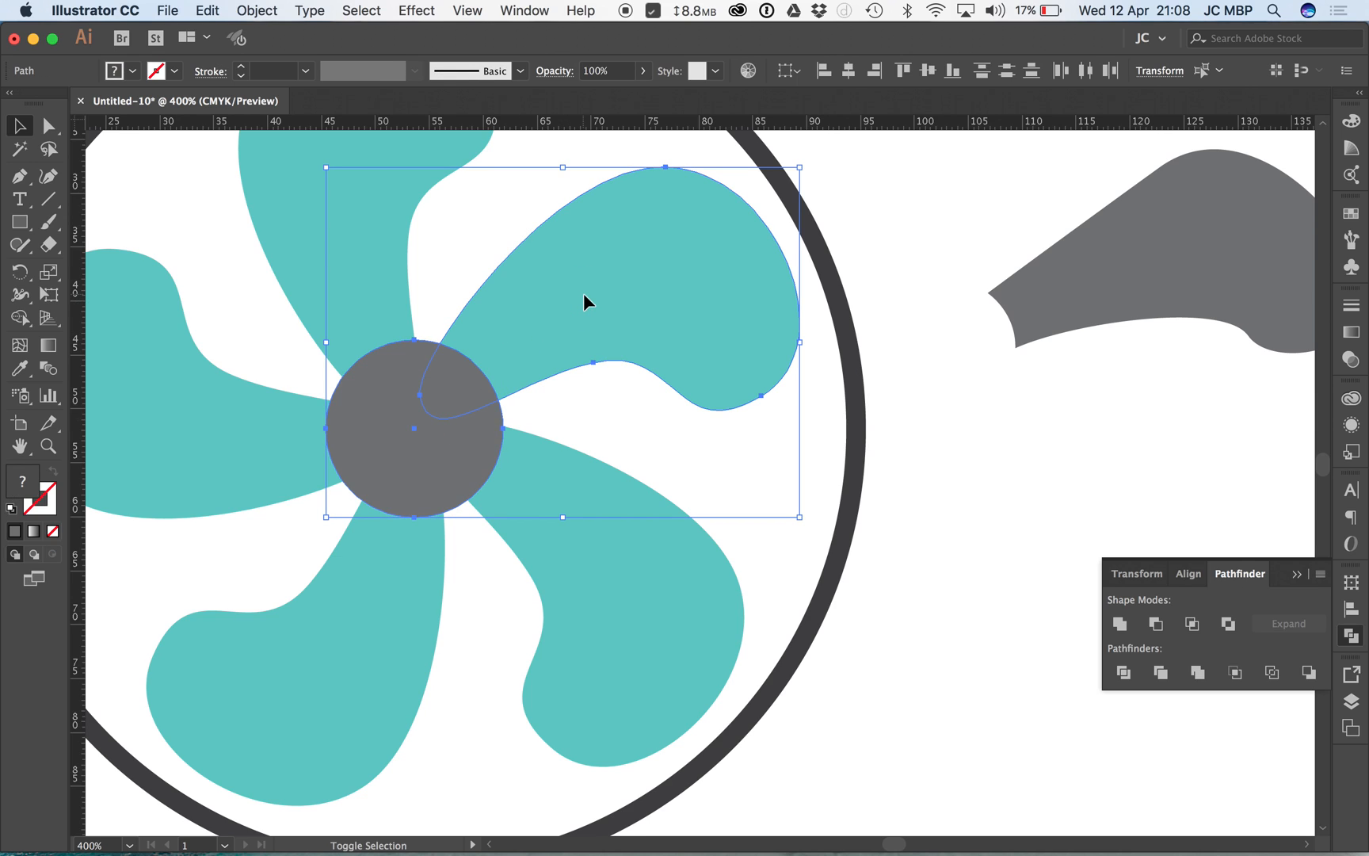
click(1156, 625)
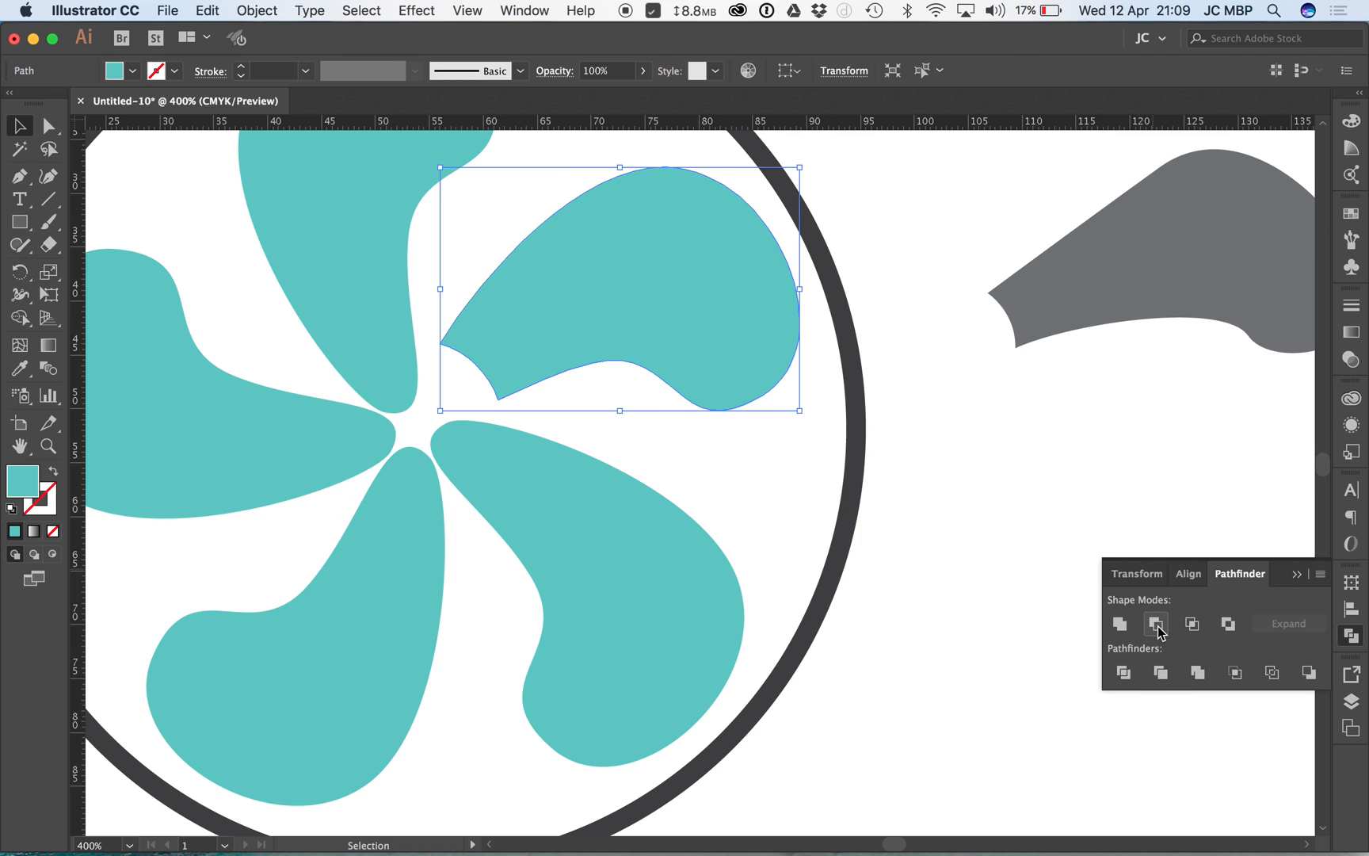
key(a)
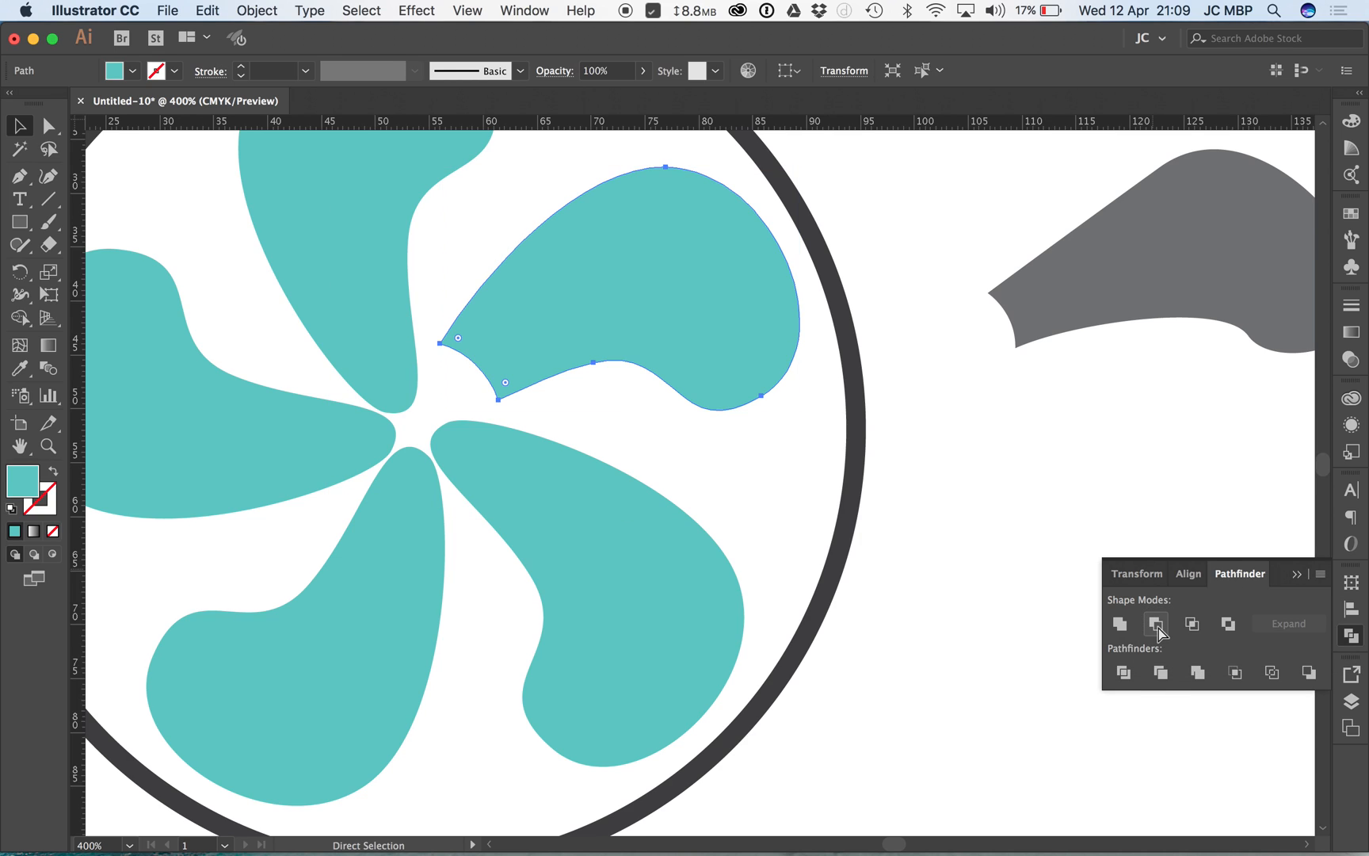
Undo the Minus Front cut on the fan's upper-right blade and select the grey centre circle.
key(cmd+z)
key(v)
click(1077, 499)
click(474, 416)
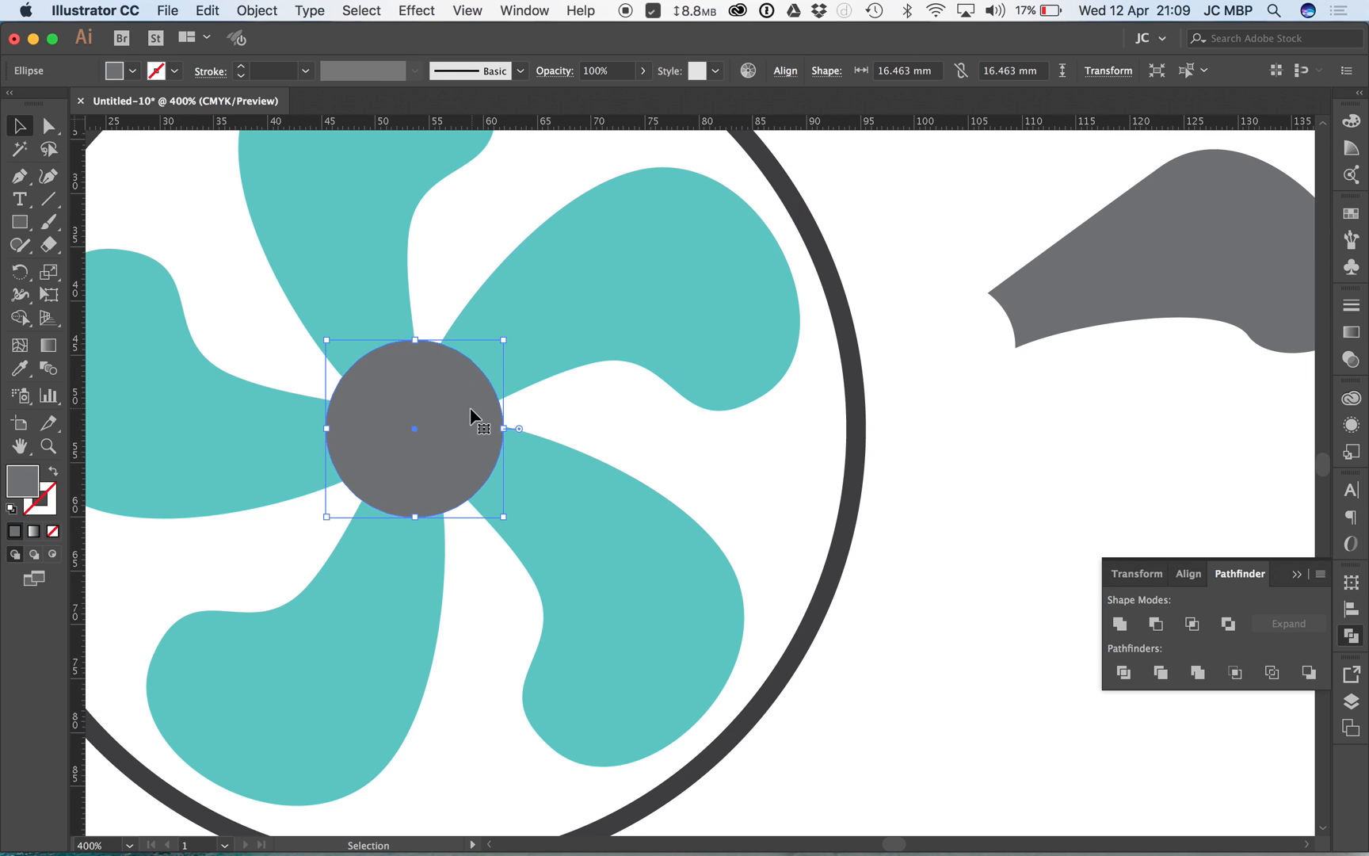
Bring the upper-right blade to the front, try subtracting it from the grey centre circle with Minus Front, and undo the subtraction.
click(643, 311)
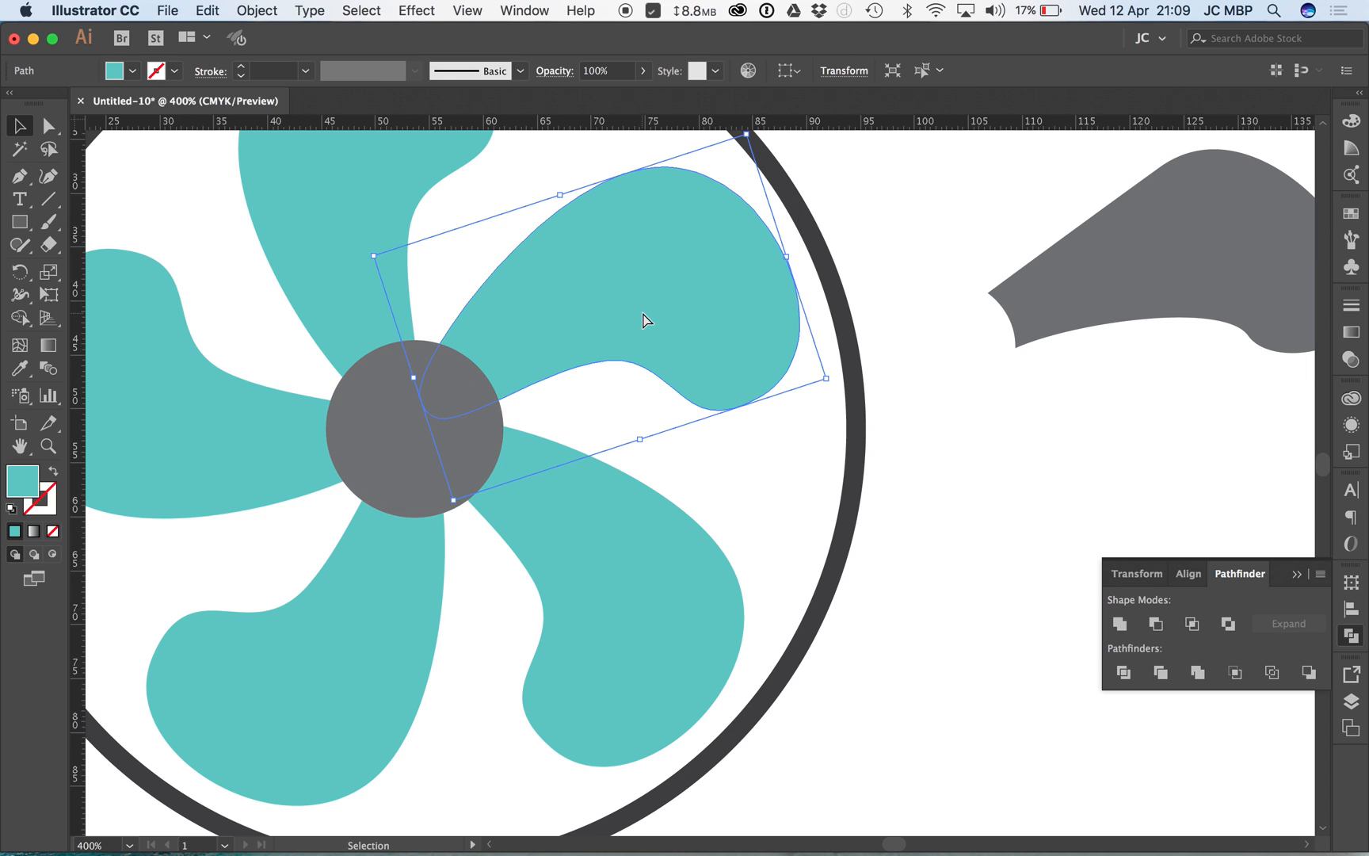
key(shift+super+bracketright)
shift+click(402, 474)
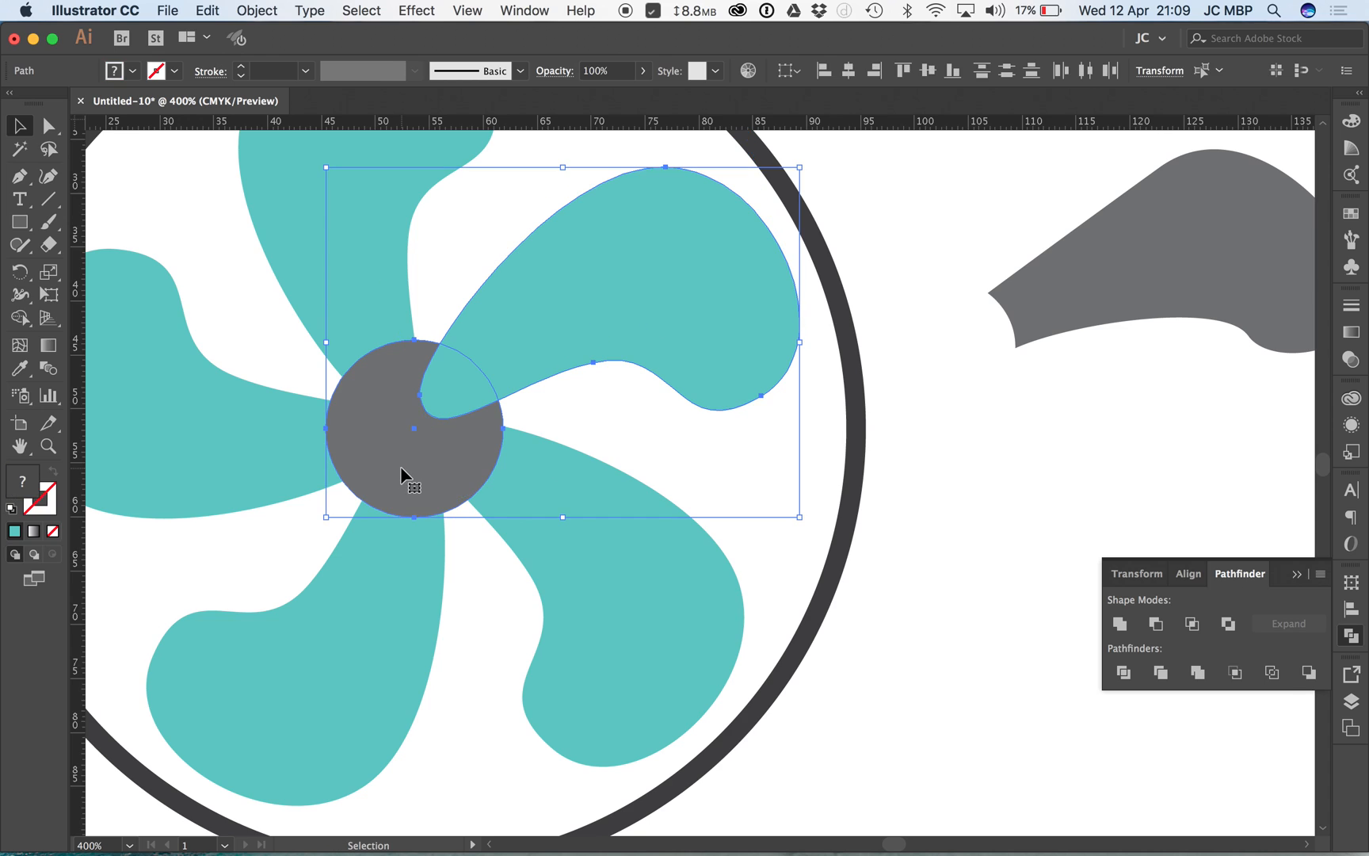
click(1156, 624)
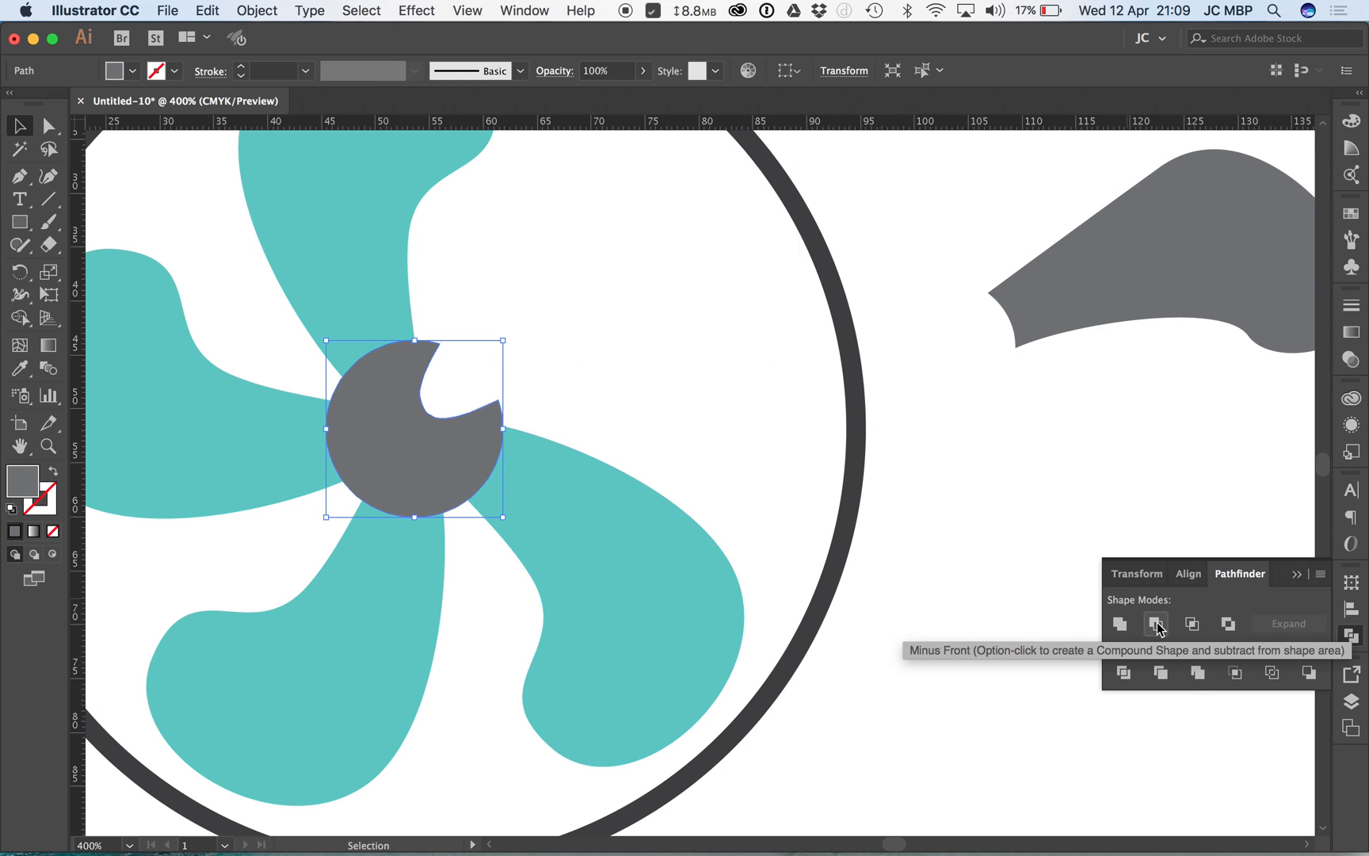
key(super+z)
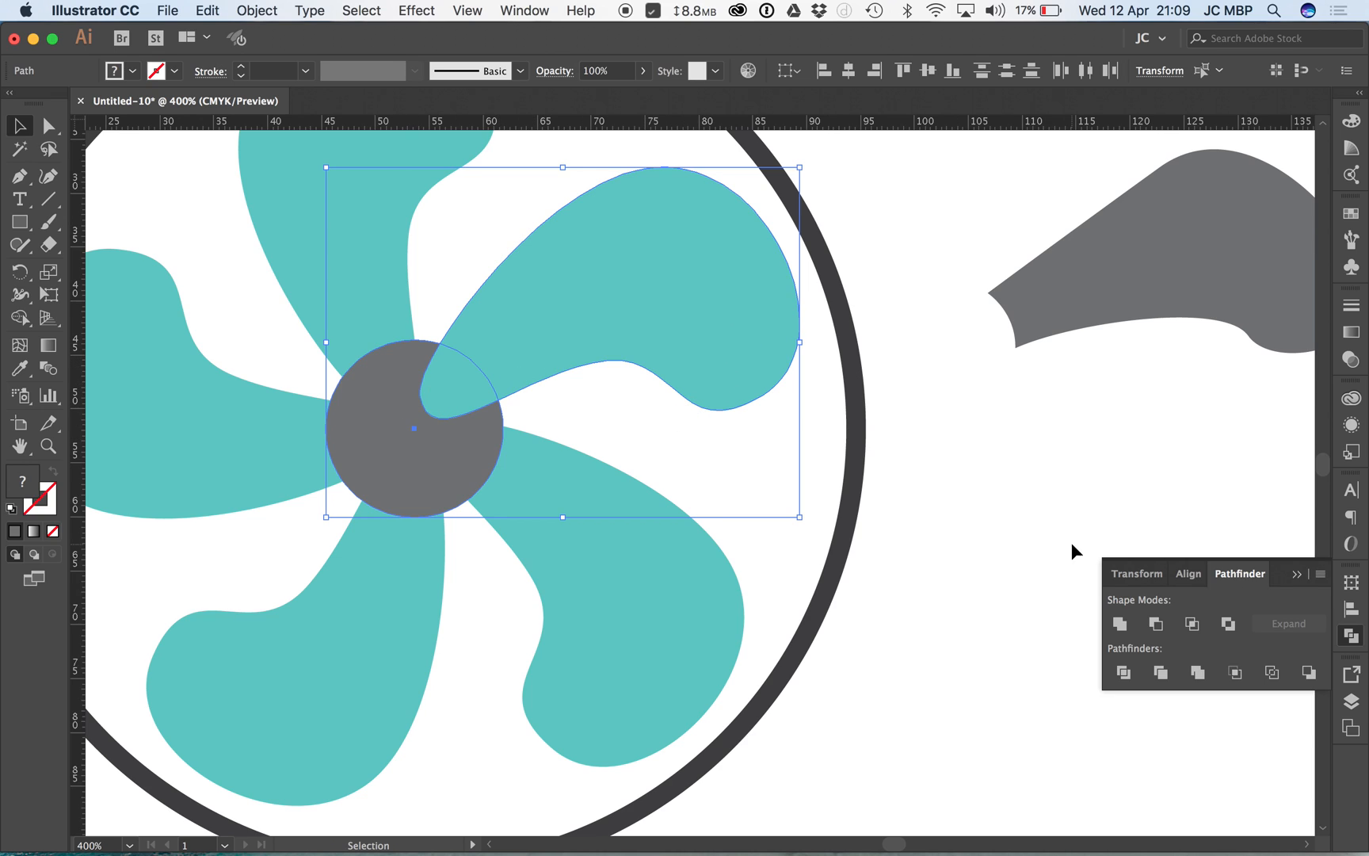
Try Pathfinder's Unite, Intersect and Exclude one after another on the upper-right blade and centre circle, undoing each result.
click(1120, 624)
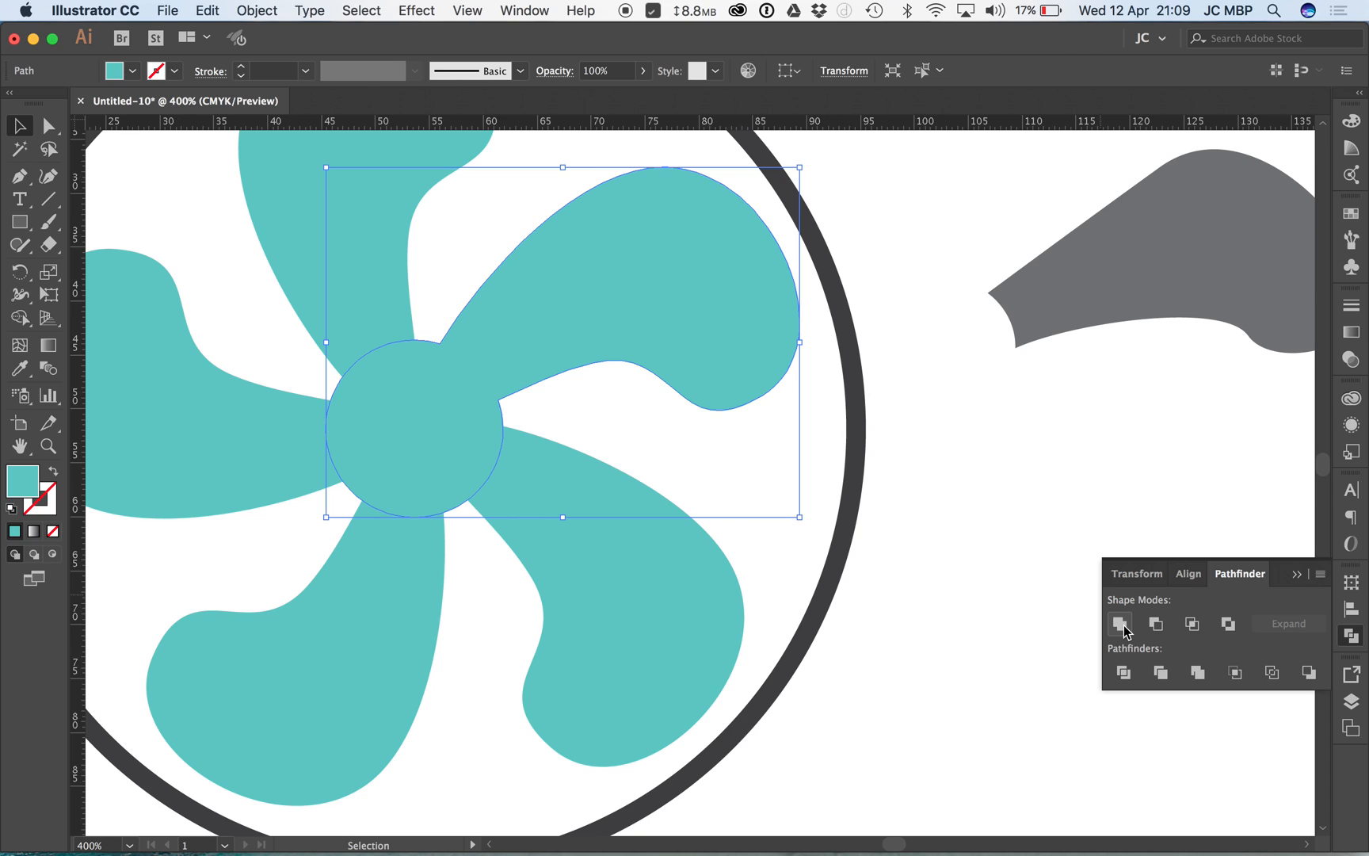
key(super+z)
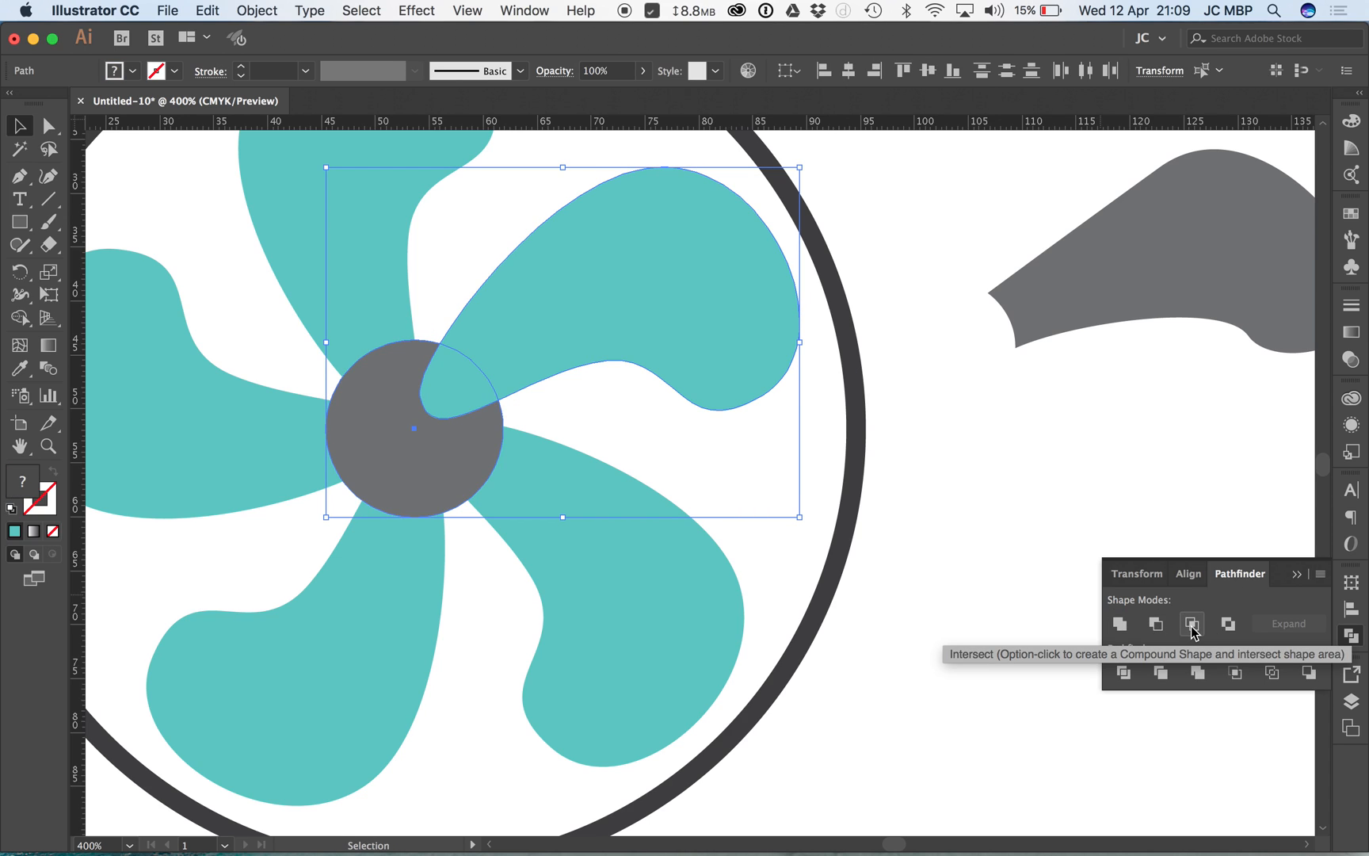
click(1191, 625)
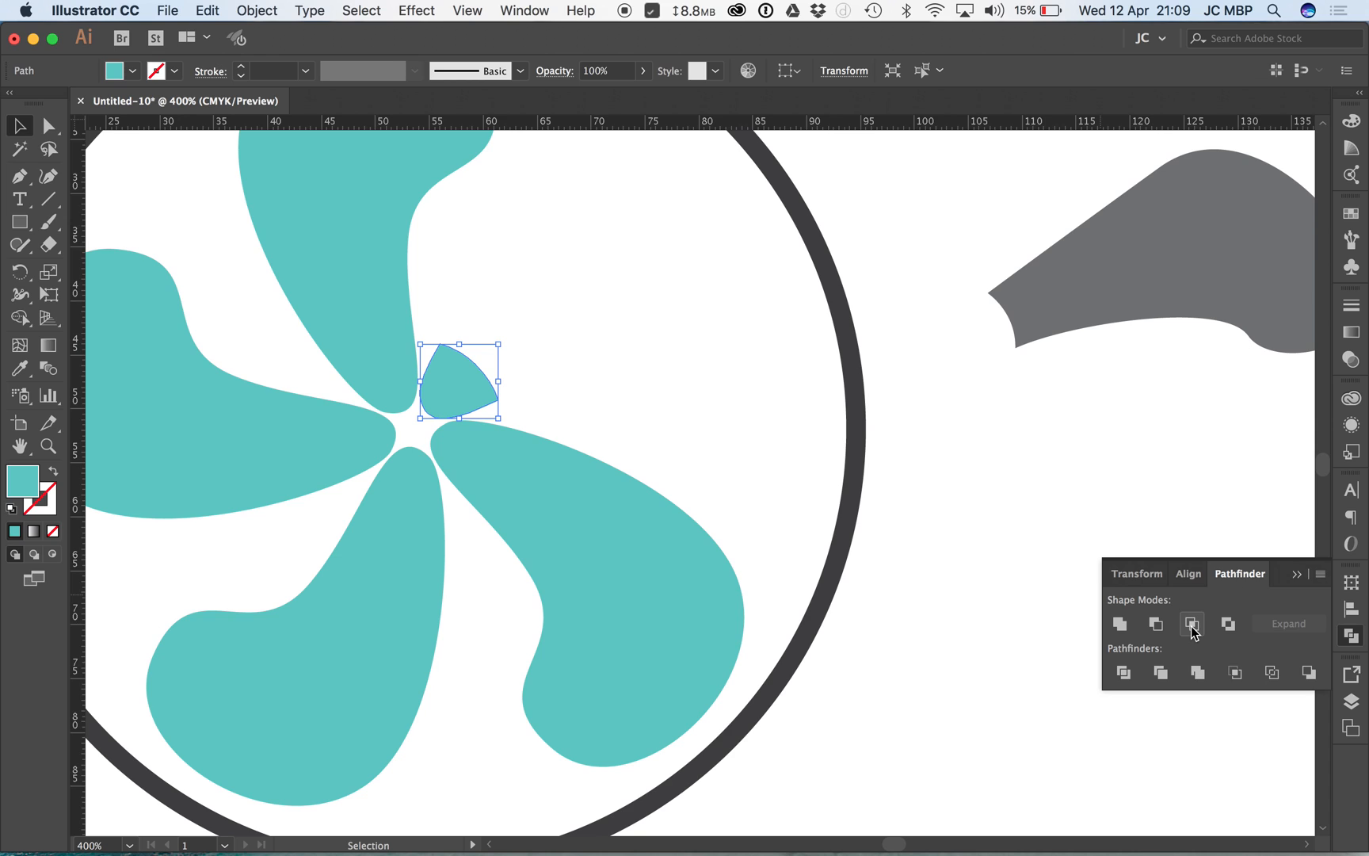
key(super+z)
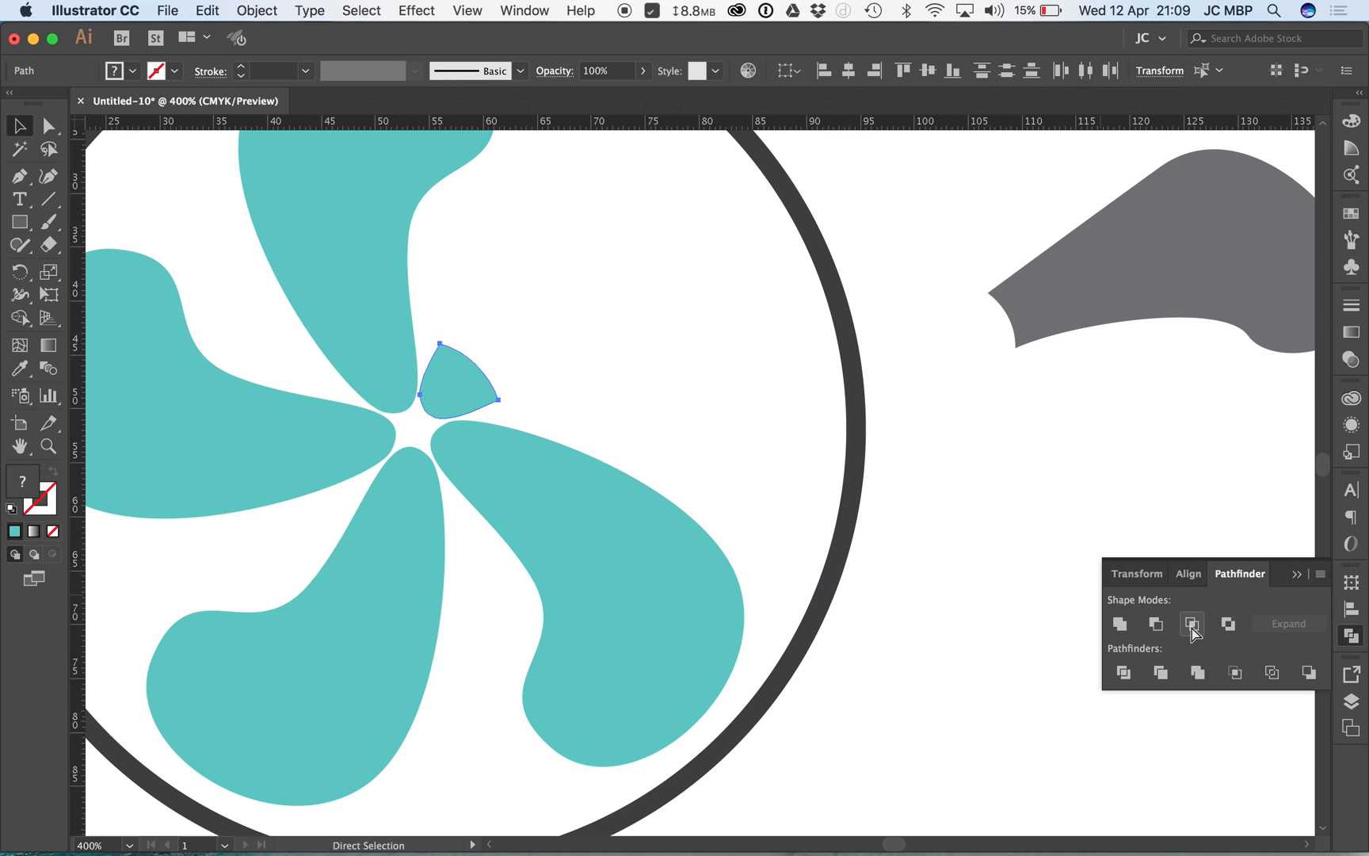
click(1228, 625)
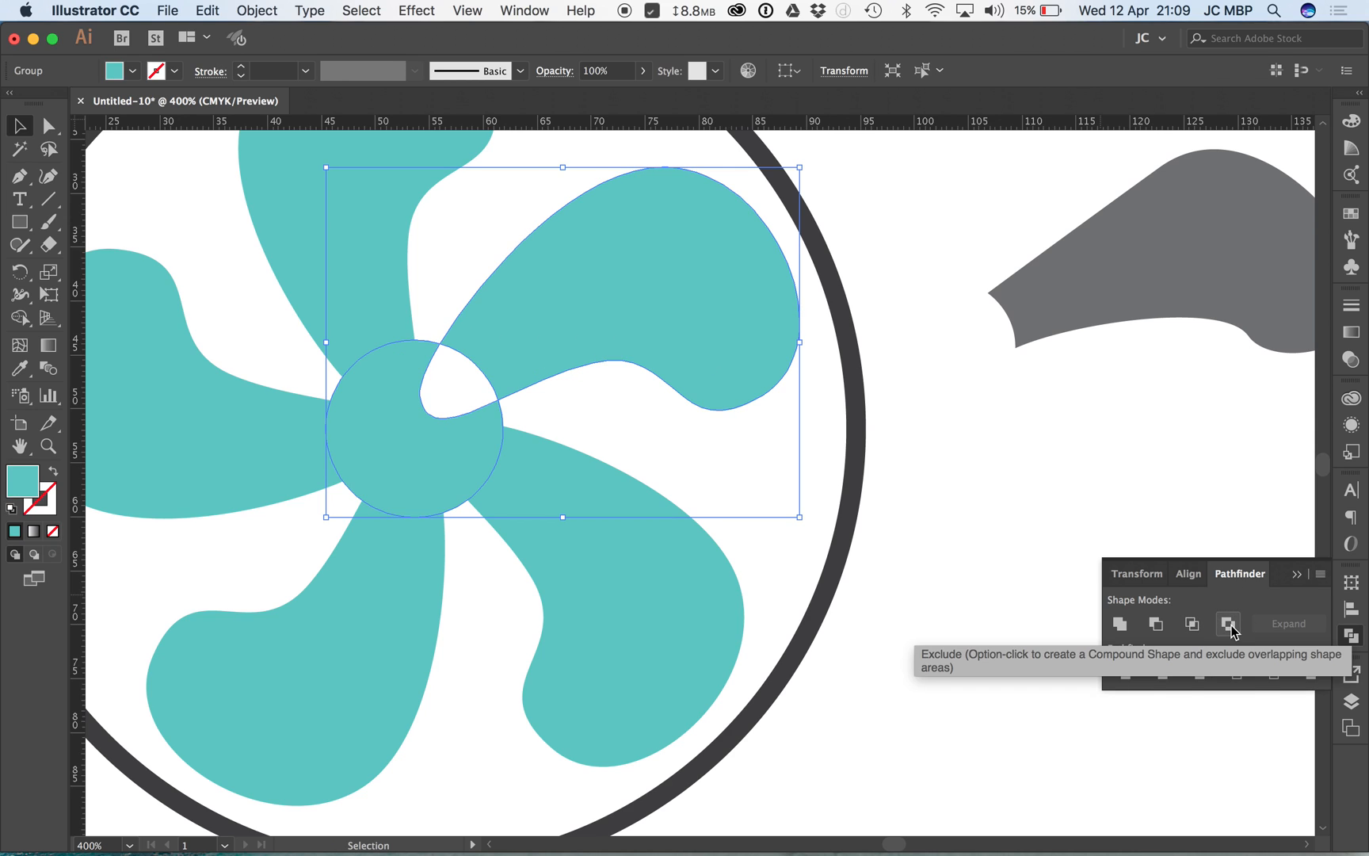
key(super+z)
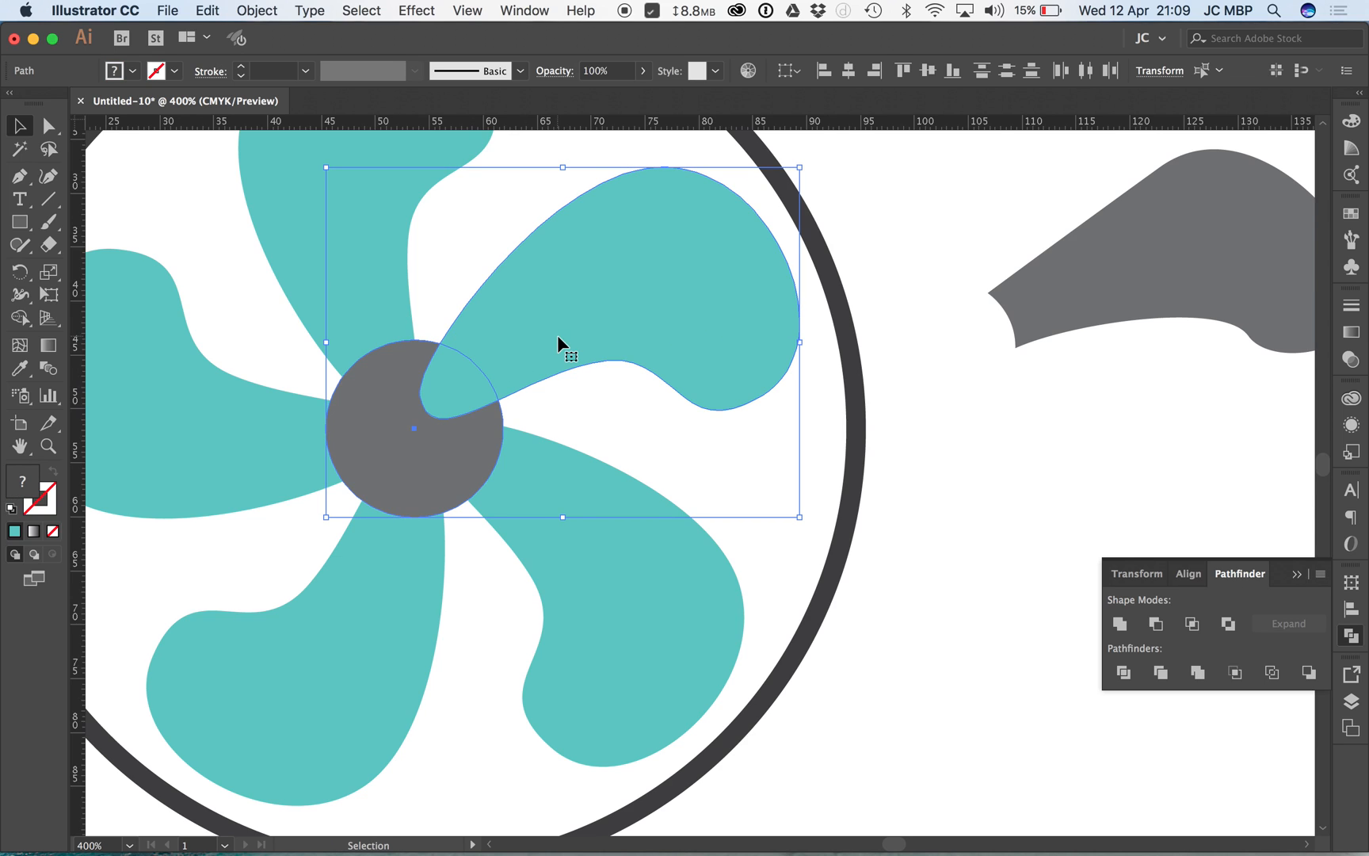
Split the upper-right blade and centre circle with Pathfinder's Divide, ungroup the result, and pull the blade and overlap pieces apart.
click(1123, 673)
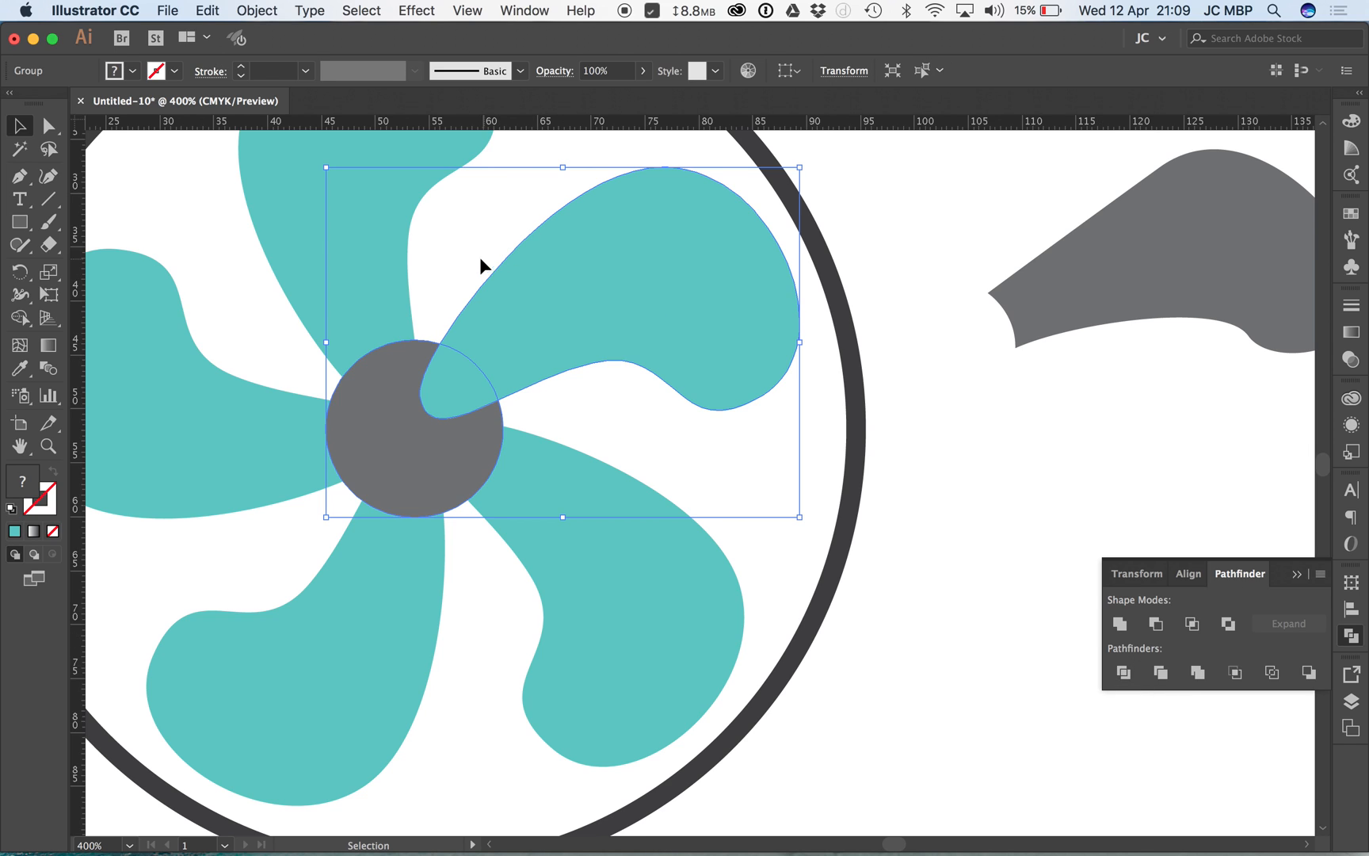
click(274, 11)
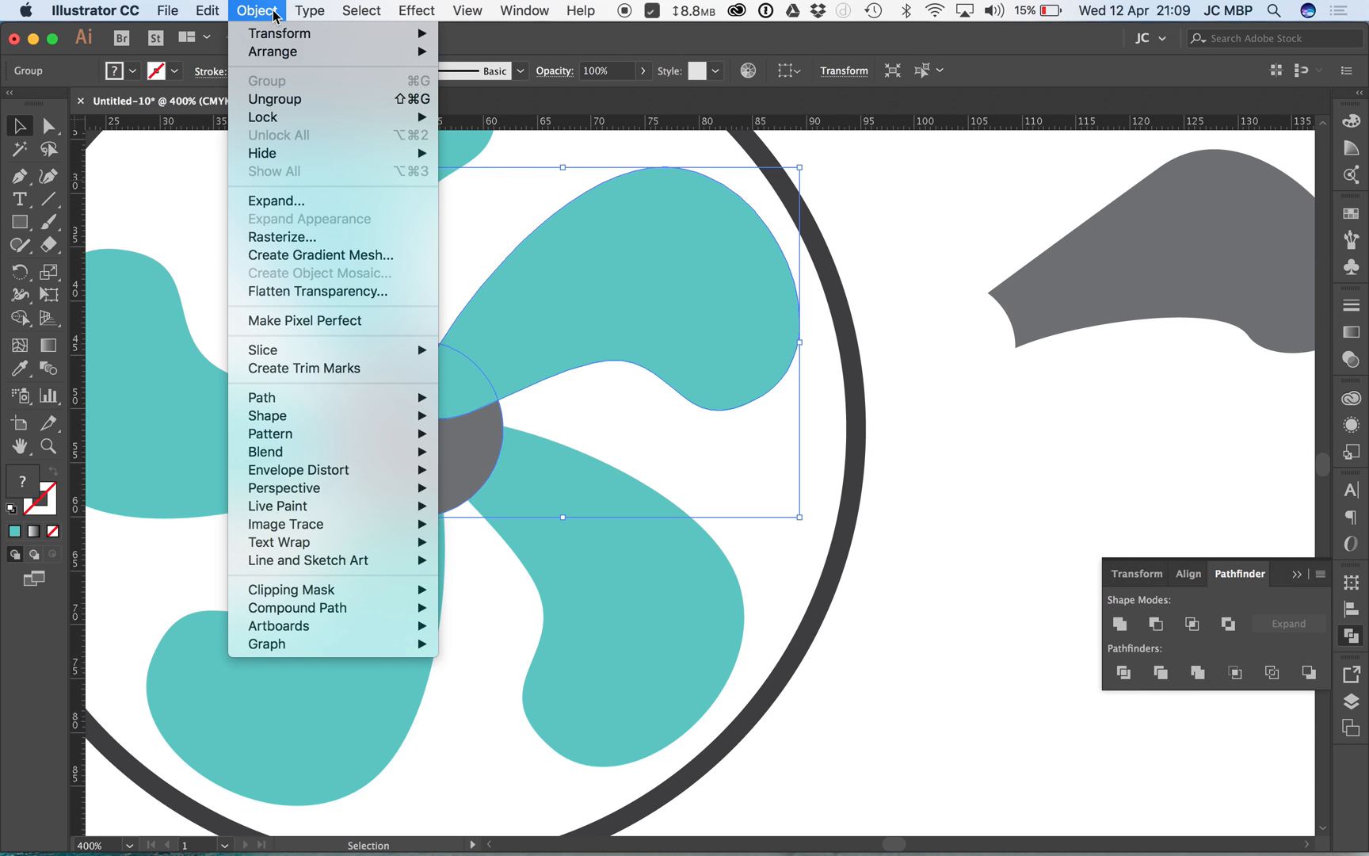
click(285, 99)
click(470, 257)
drag(487, 315, 575, 305)
drag(473, 381, 504, 367)
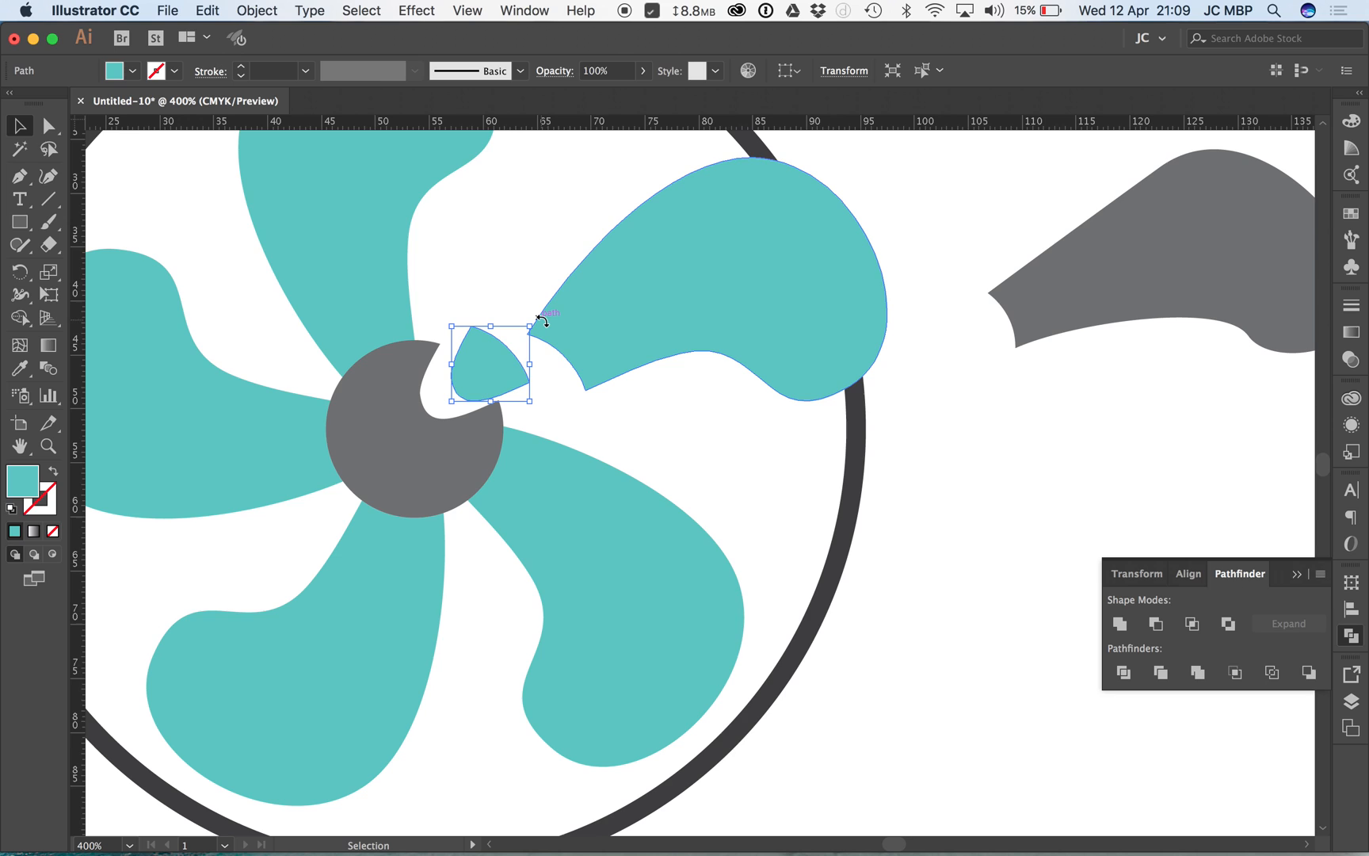
Undo the piece moves and the ungrouping, and reselect the divided blade and circle group.
key(super+z)
key(super+z)
key(super+z)
click(472, 254)
click(480, 380)
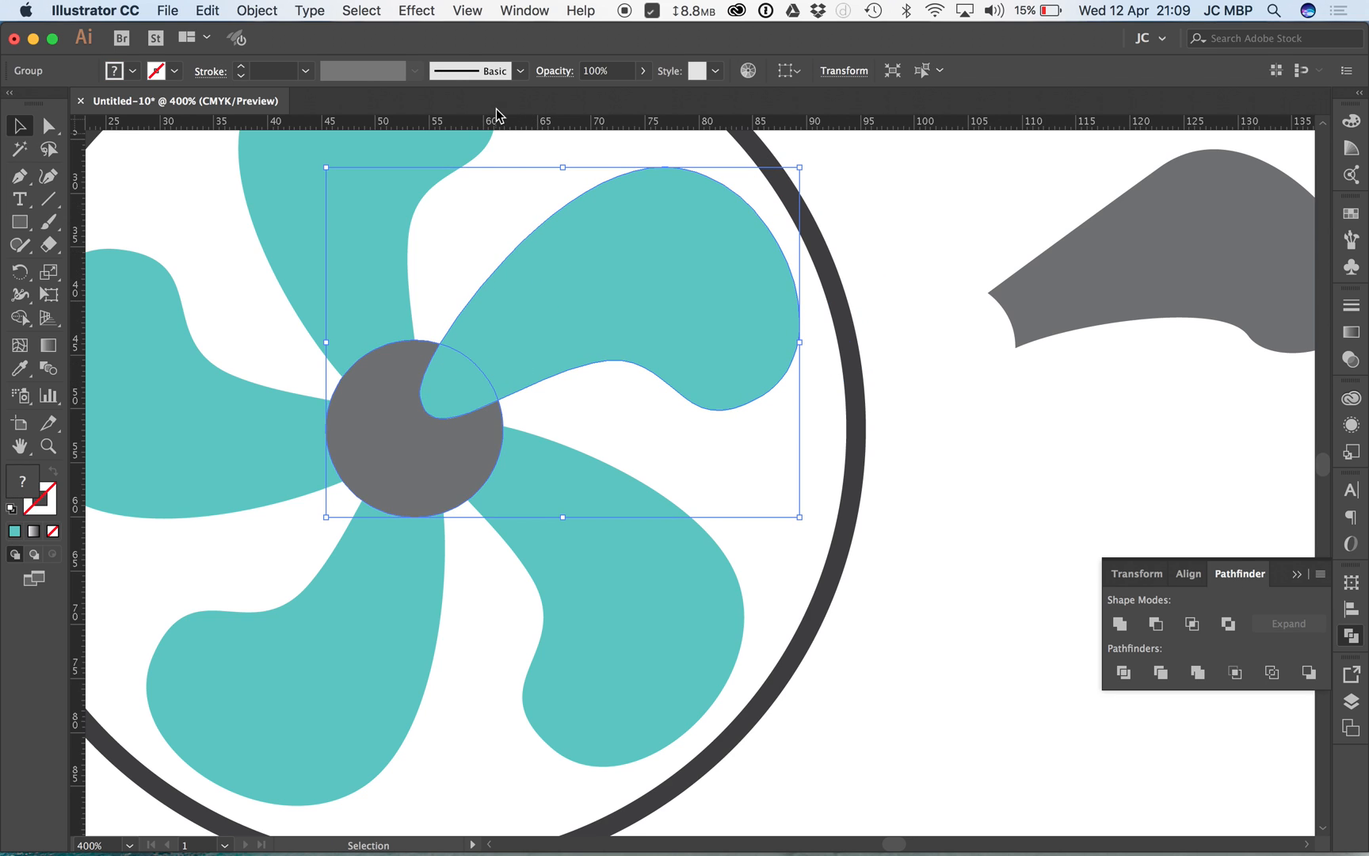
Examine the divided shapes' paths in Outline view with nothing selected, and return to the normal preview.
click(474, 10)
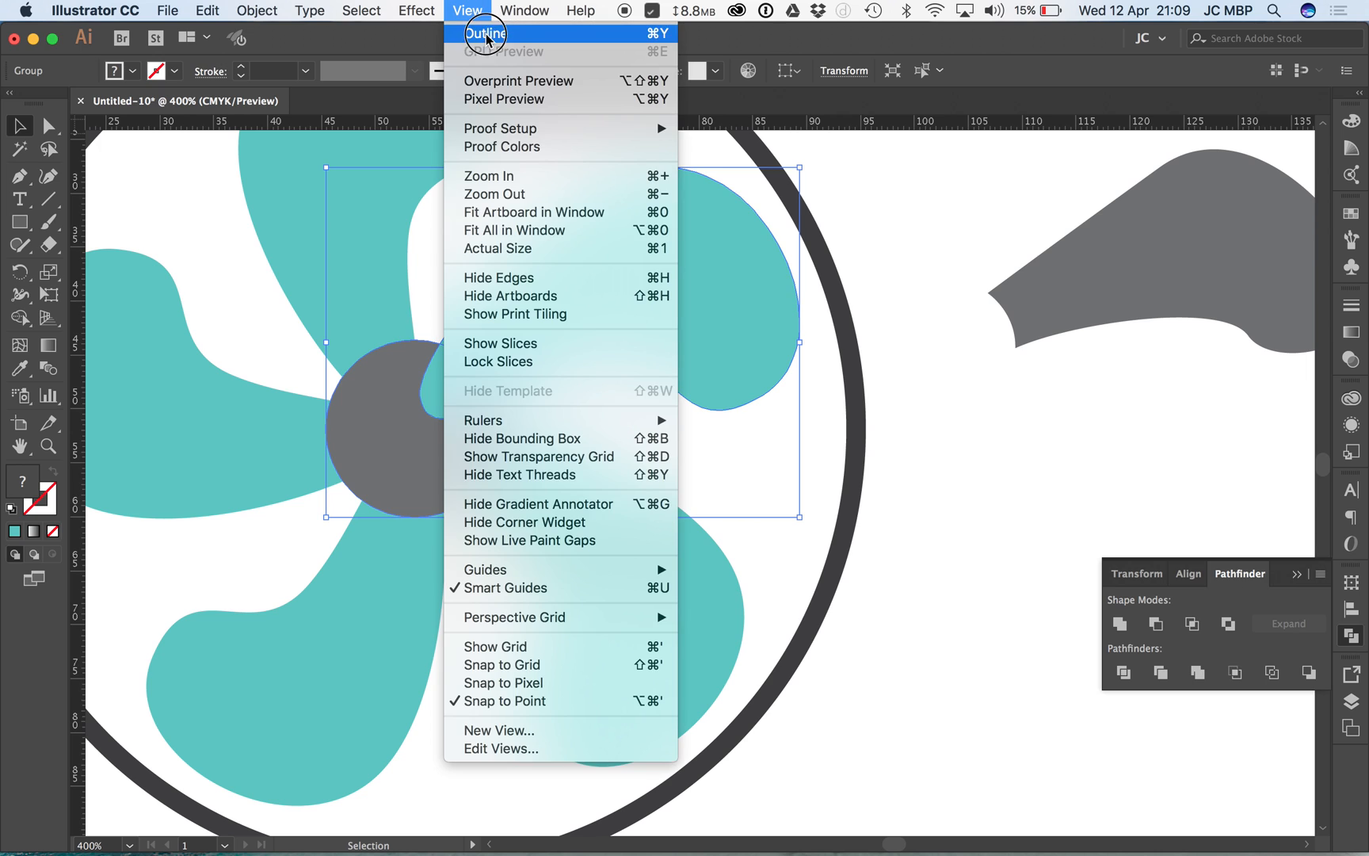
click(475, 29)
click(455, 287)
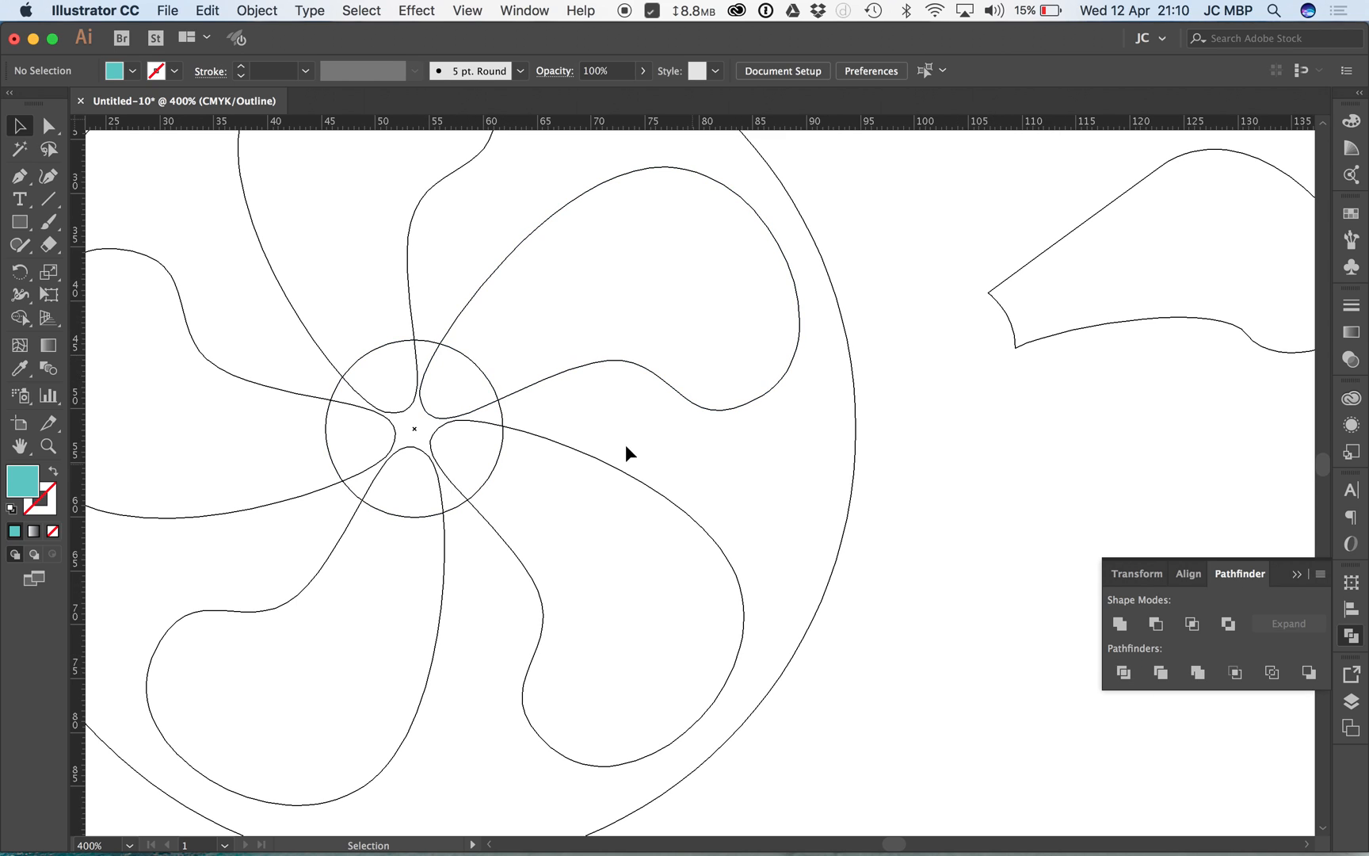
key(super+y)
Try ungrouping the divided blade and circle again, and undo back to the original shapes with the circle in front.
click(499, 355)
shift+click(456, 452)
click(456, 447)
key(super+shift+g)
click(606, 415)
click(541, 355)
key(super+z)
key(super+z)
key(v)
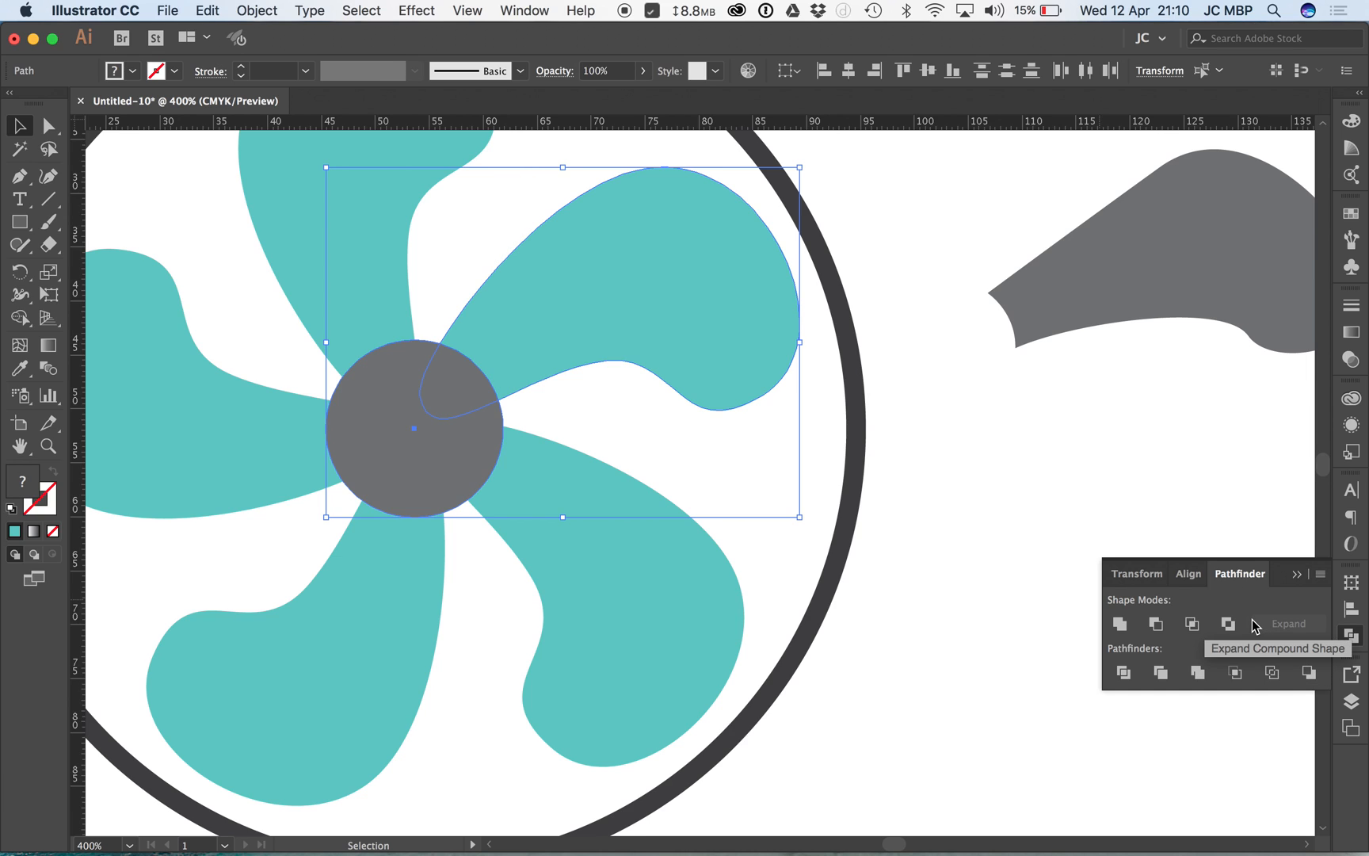
Switch to Any.do and mark the "pathfinder" sub-task of "AI - working with objects extended" as completed.
click(654, 11)
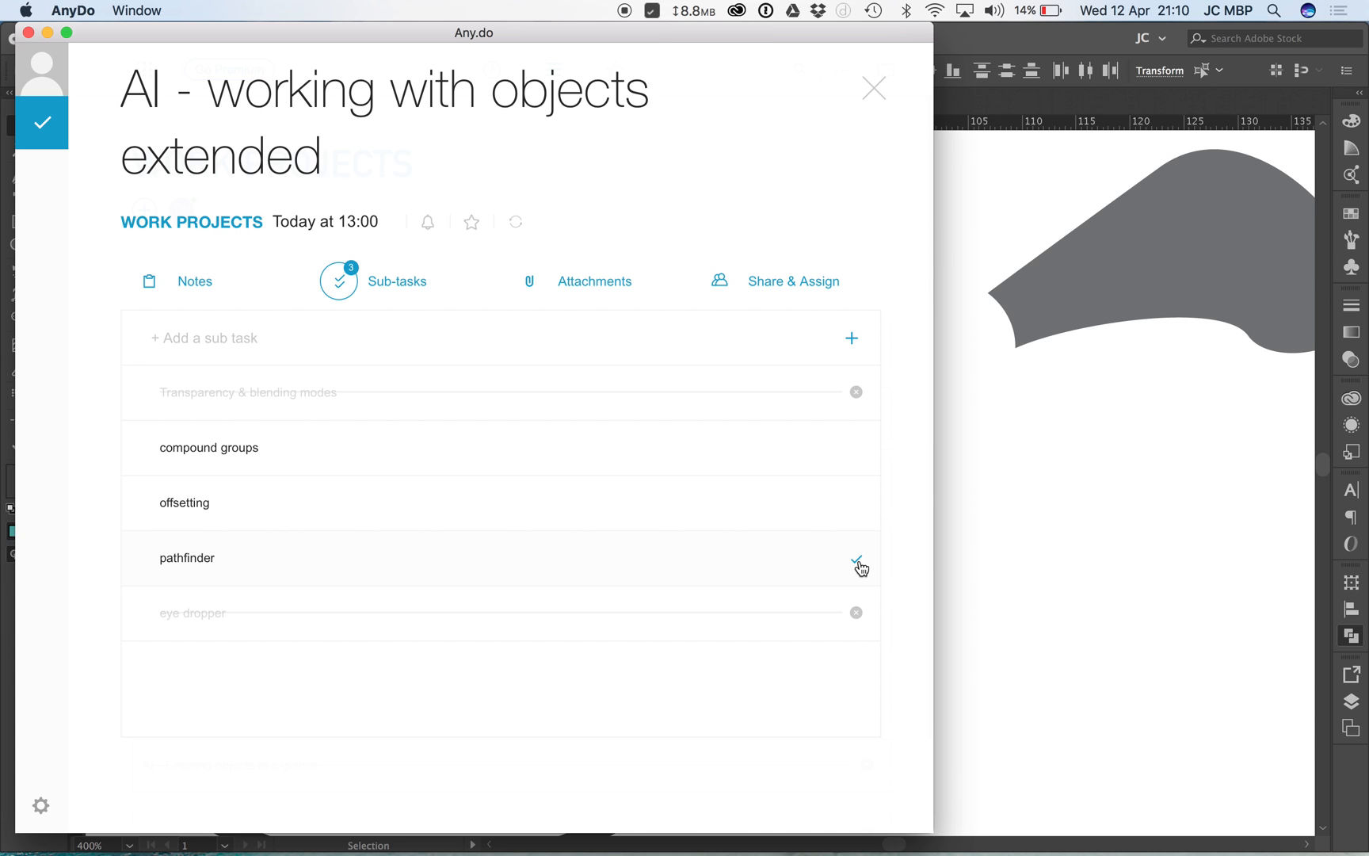
click(857, 564)
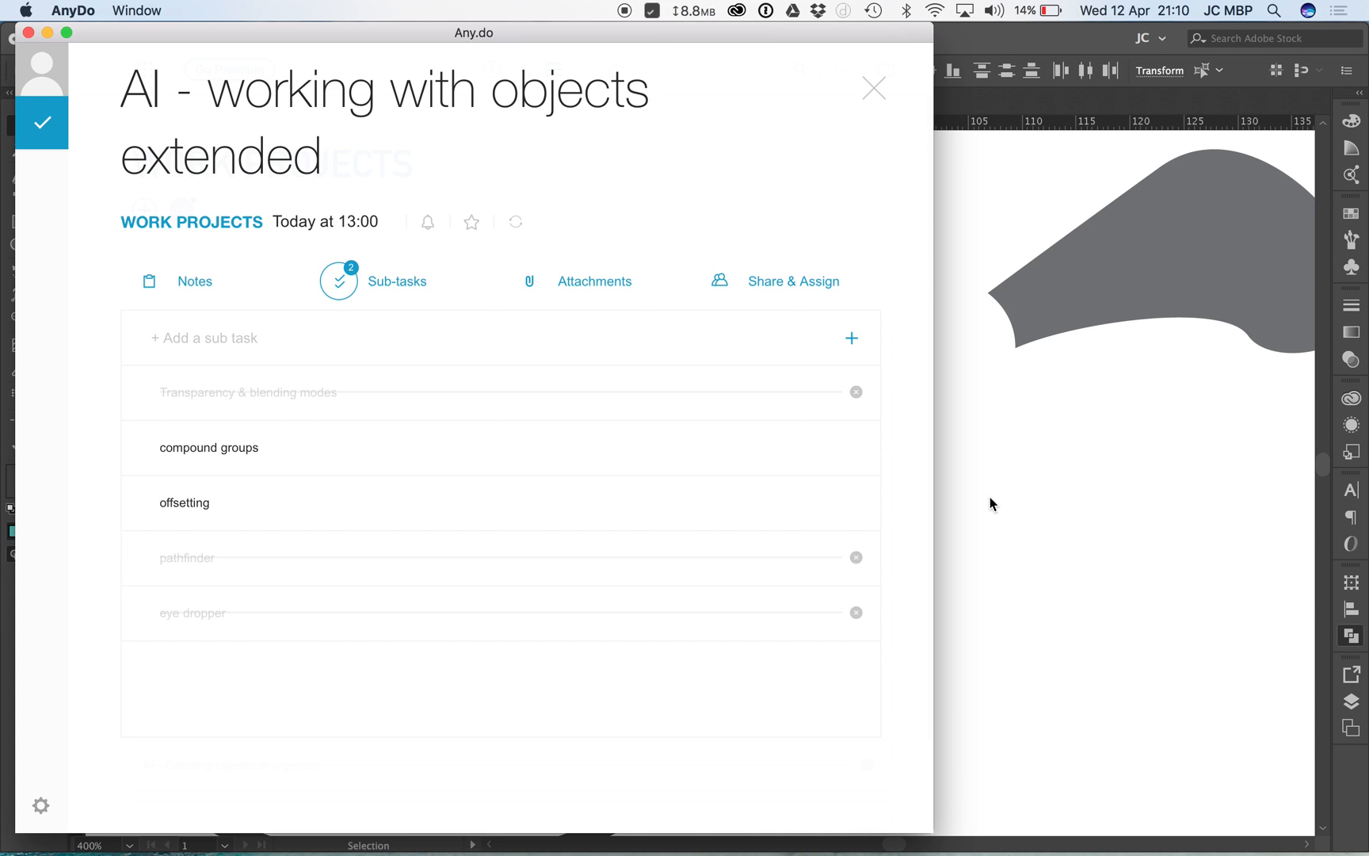